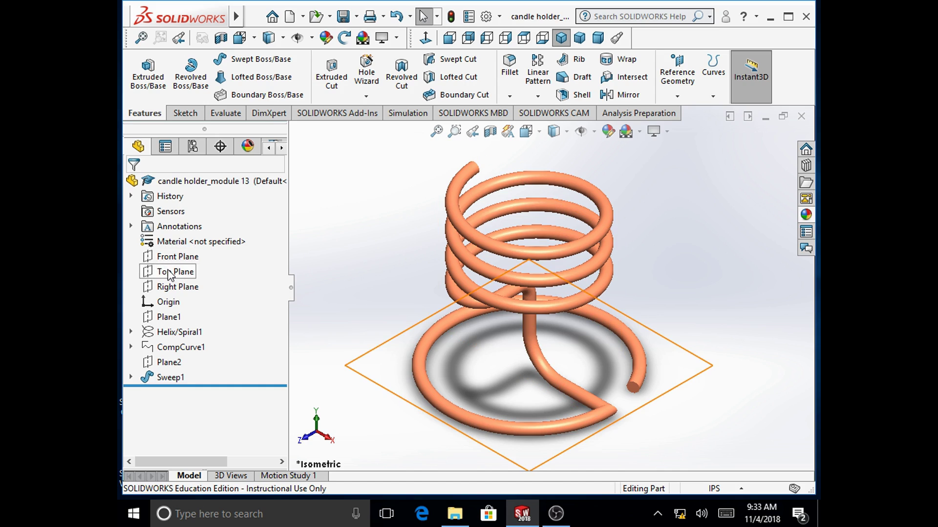
# Create a new part document and set its units to IPS (inch, pound, second).
pyautogui.click(293, 18)
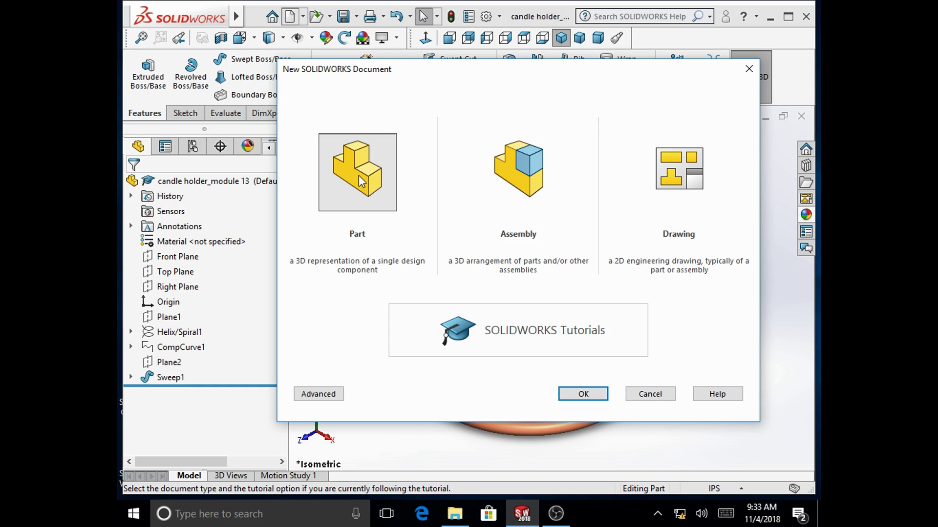
pyautogui.doubleClick(361, 181)
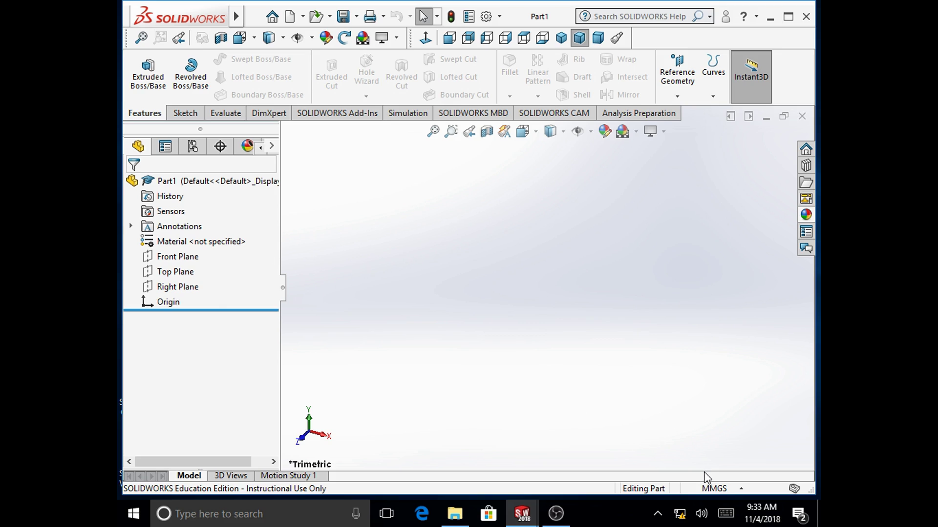
pyautogui.click(710, 490)
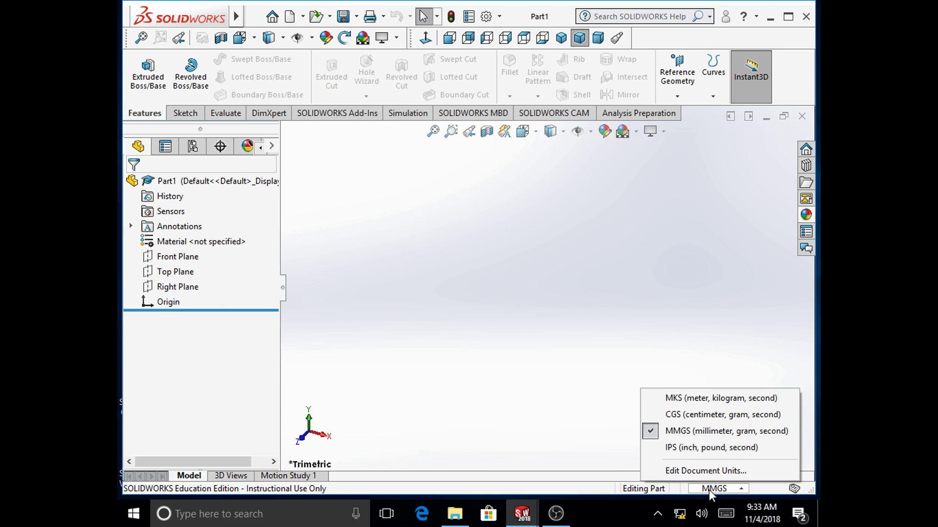
pyautogui.click(703, 448)
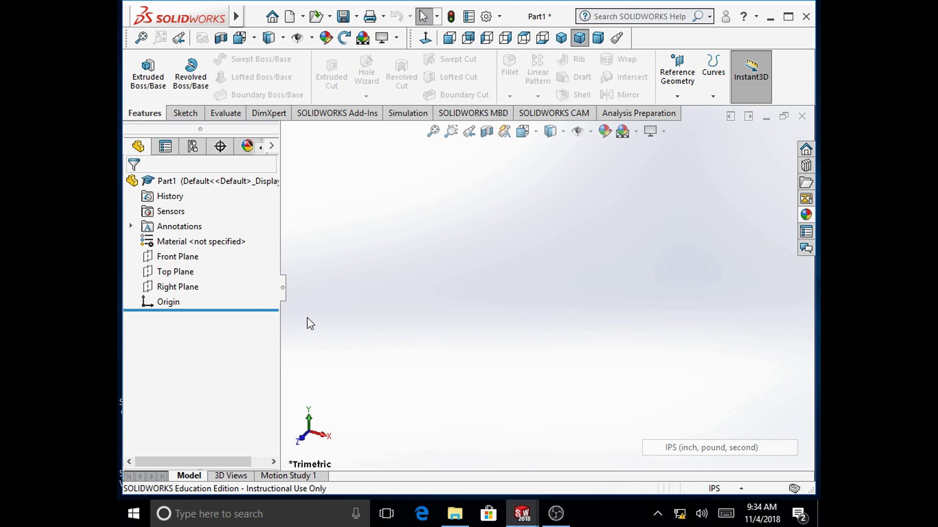
# Start a sketch on the Top Plane and draw a horizontal line level with the origin, starting about 1.45 in to its right.
pyautogui.rightClick(172, 277)
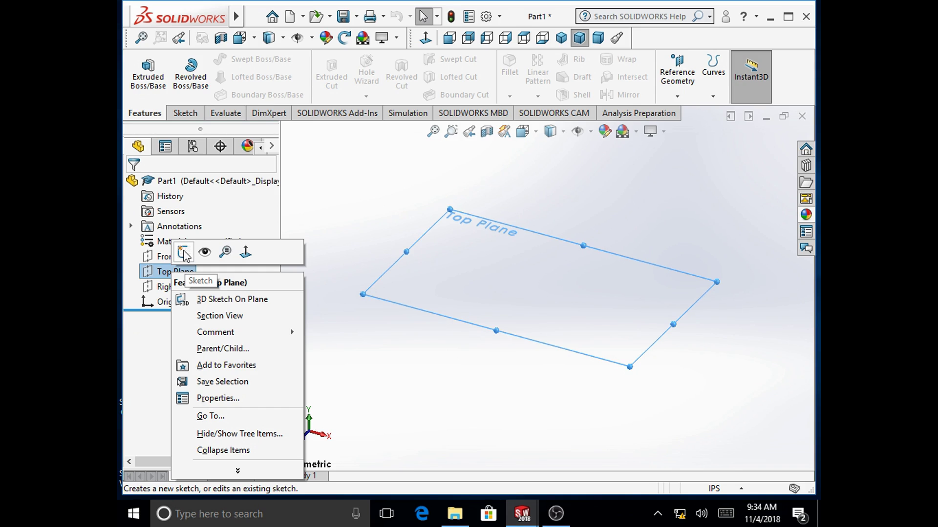
pyautogui.click(184, 253)
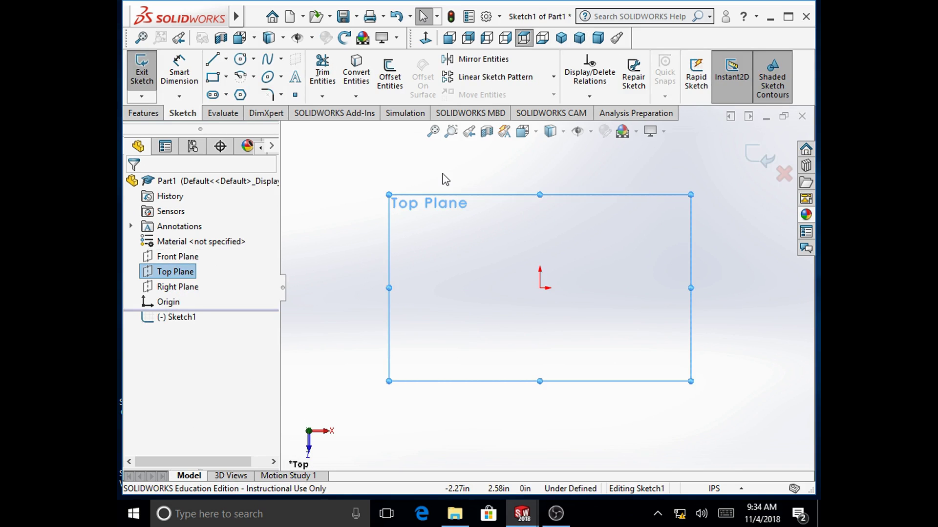
pyautogui.click(216, 62)
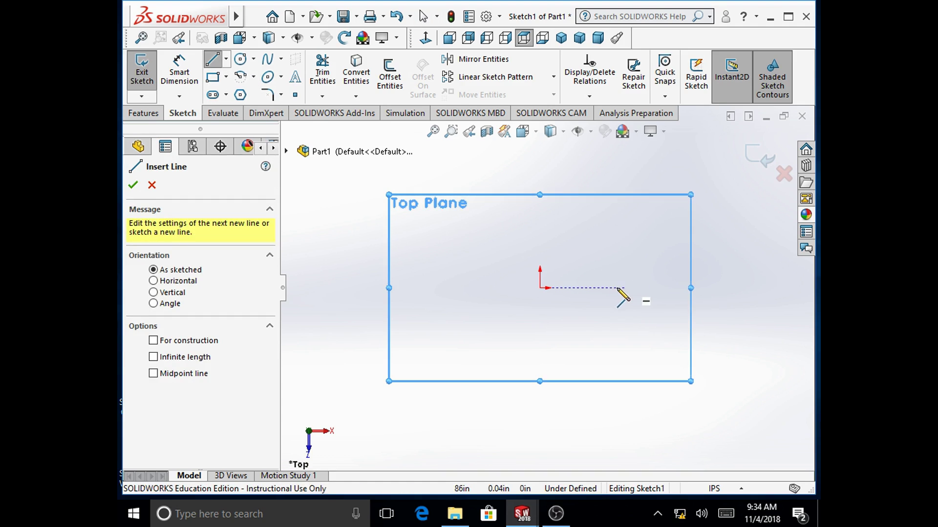
pyautogui.click(602, 288)
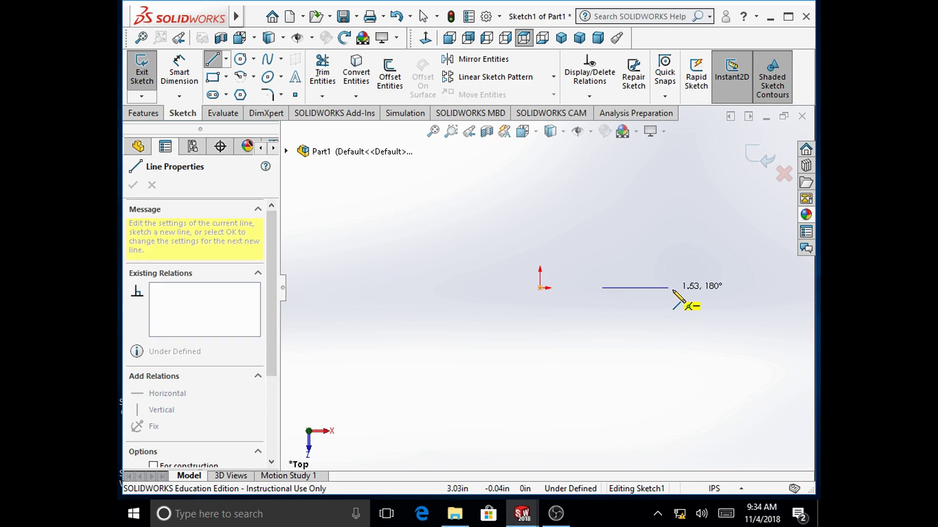
pyautogui.click(687, 288)
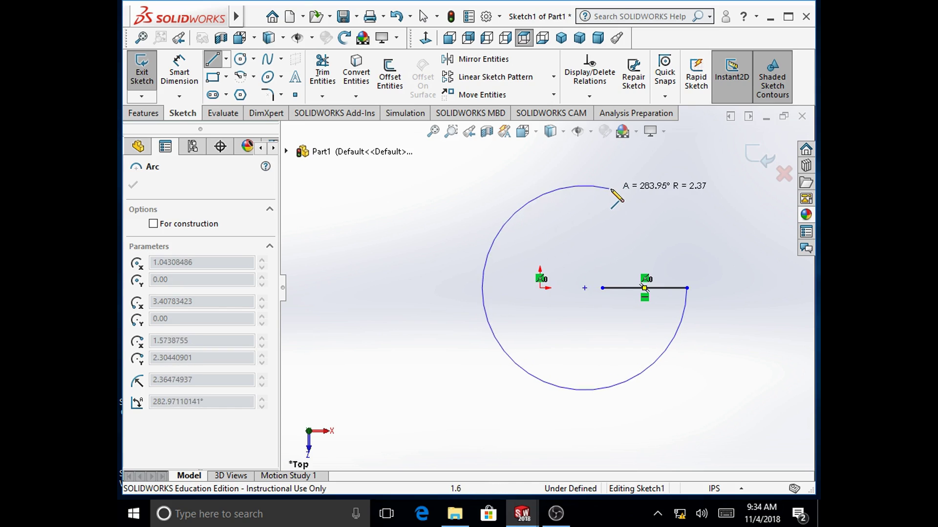
# Continue from the line's outer end with a large open arc around the origin, about 2.28 in radius, ending above the line.
pyautogui.click(667, 211)
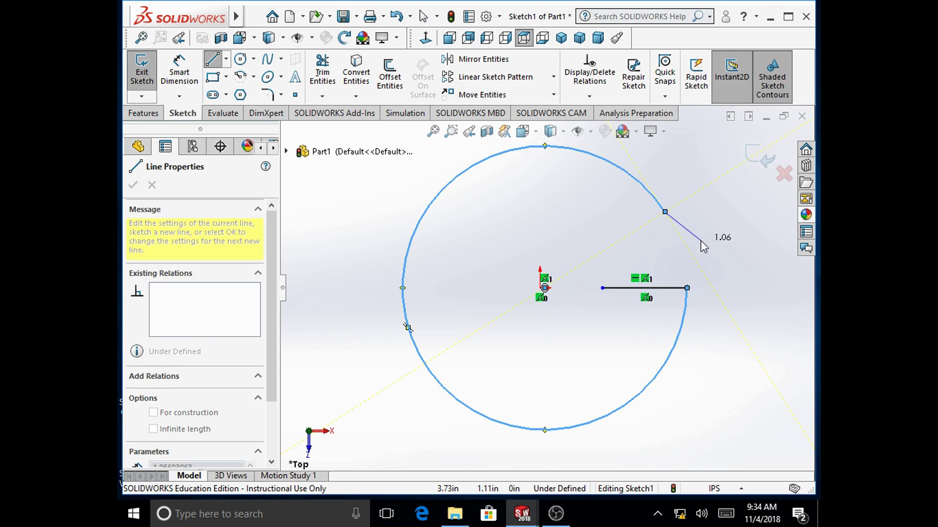
pyautogui.rightClick(703, 243)
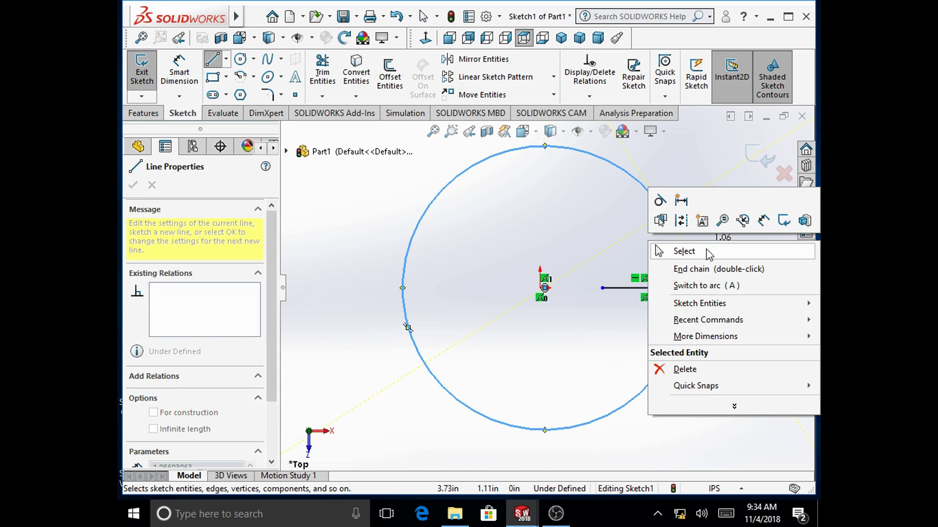
pyautogui.click(707, 253)
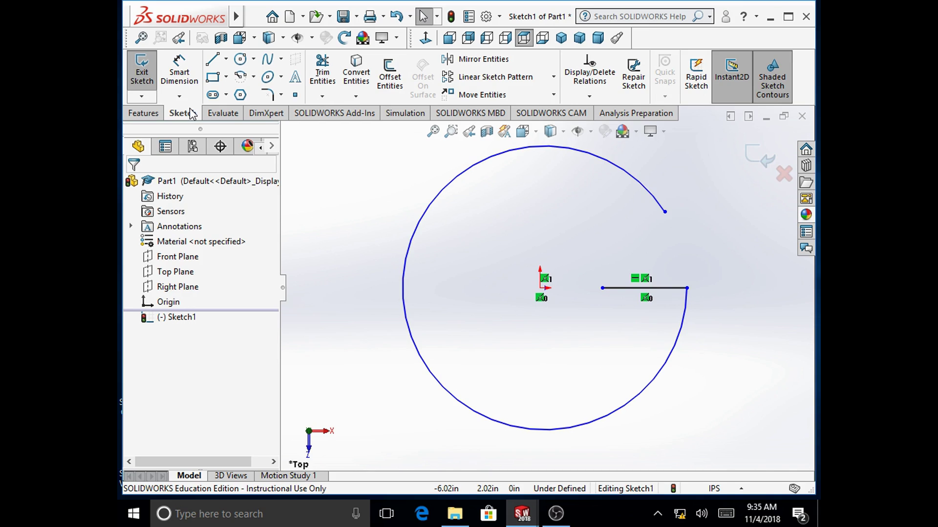
# Dimension the distance from the origin to the line's inner endpoint as 1 in.
pyautogui.click(191, 77)
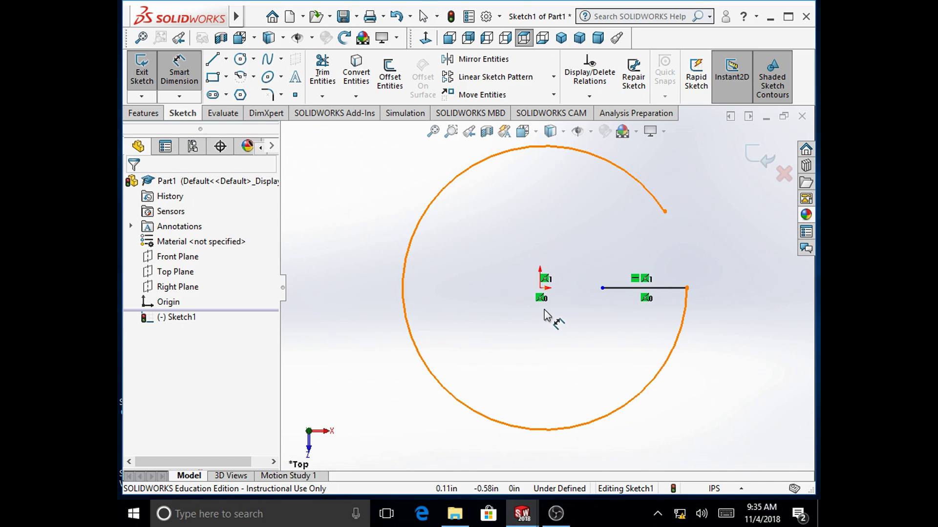
pyautogui.click(540, 288)
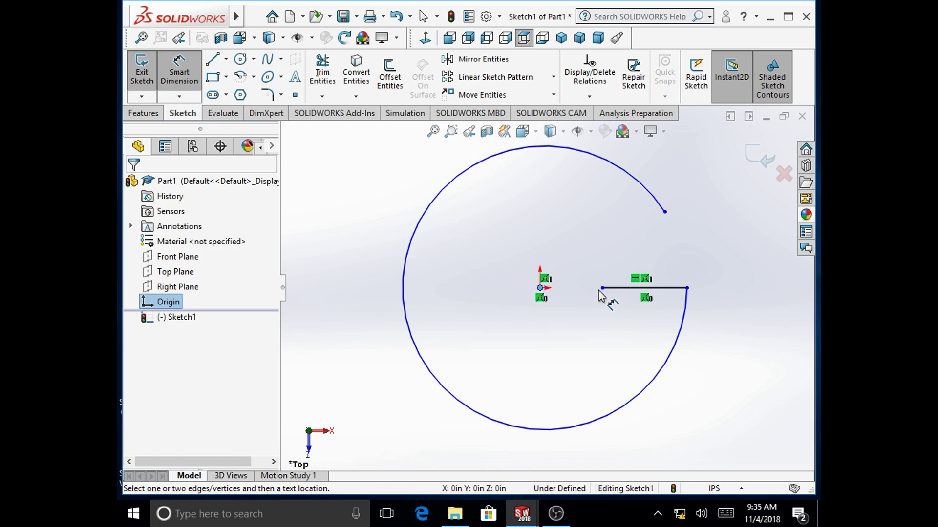
pyautogui.click(603, 289)
pyautogui.click(565, 333)
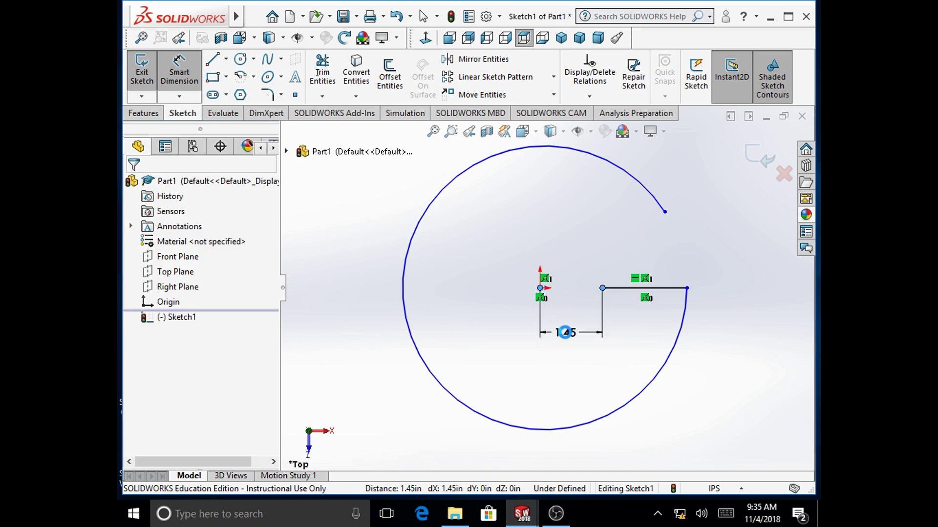
pyautogui.write('1')
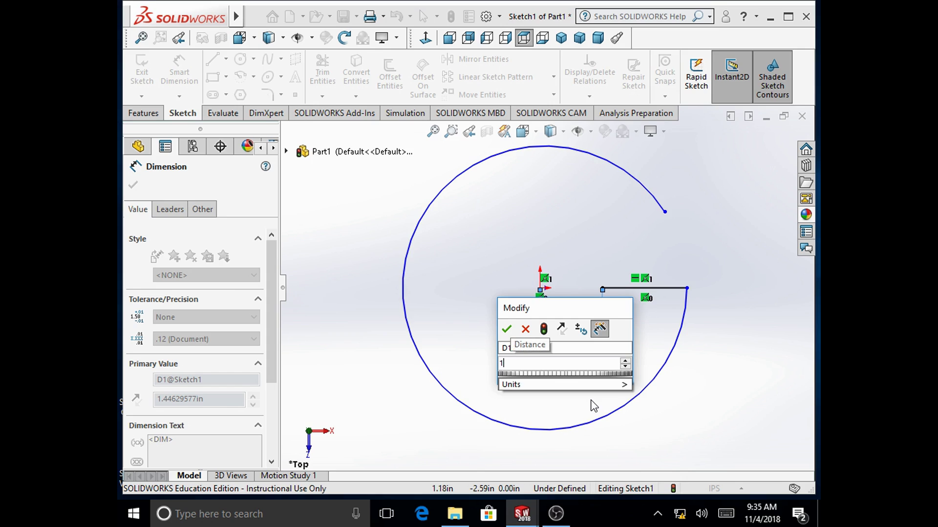
pyautogui.press('Return')
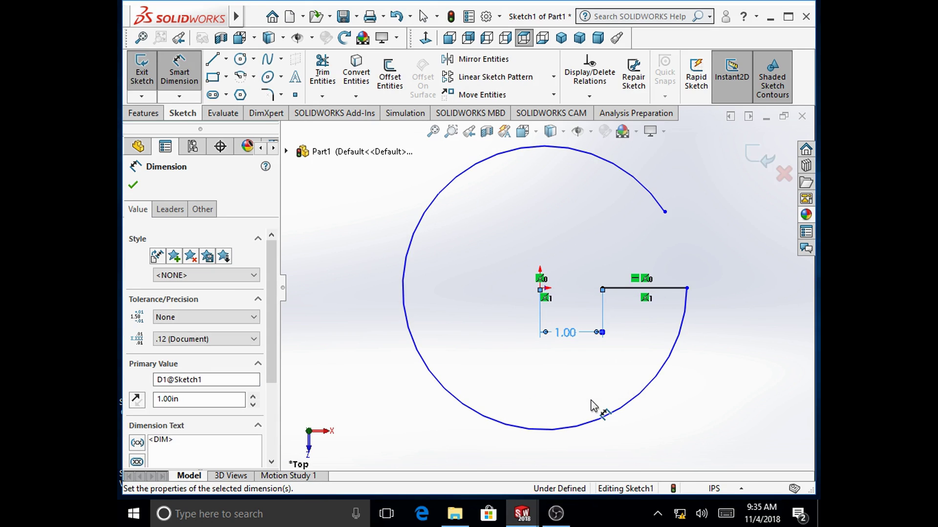
pyautogui.click(592, 380)
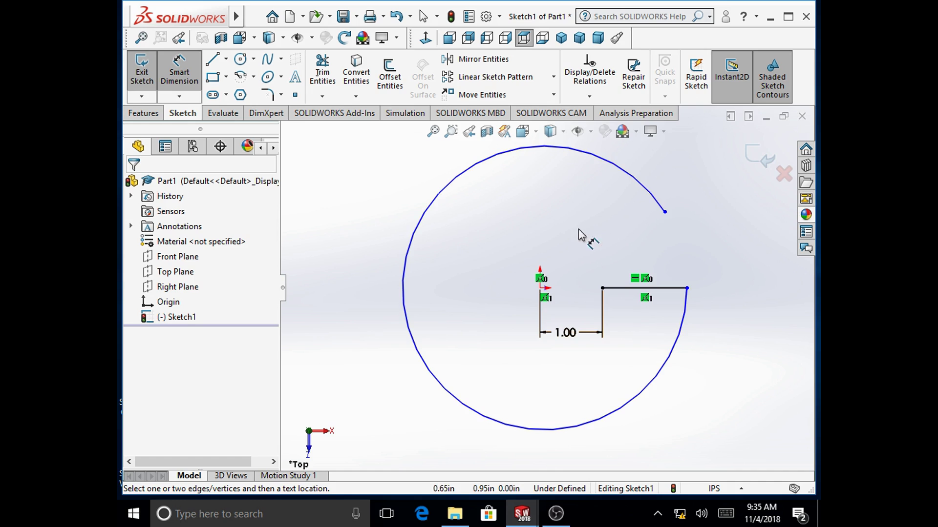
# Dimension the large arc with a radius of 2.5 in.
pyautogui.click(416, 242)
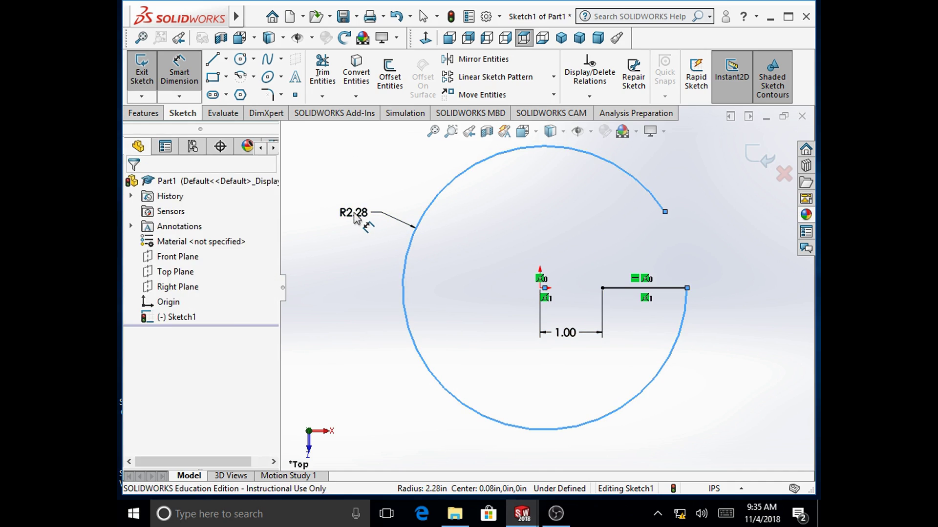
pyautogui.click(355, 218)
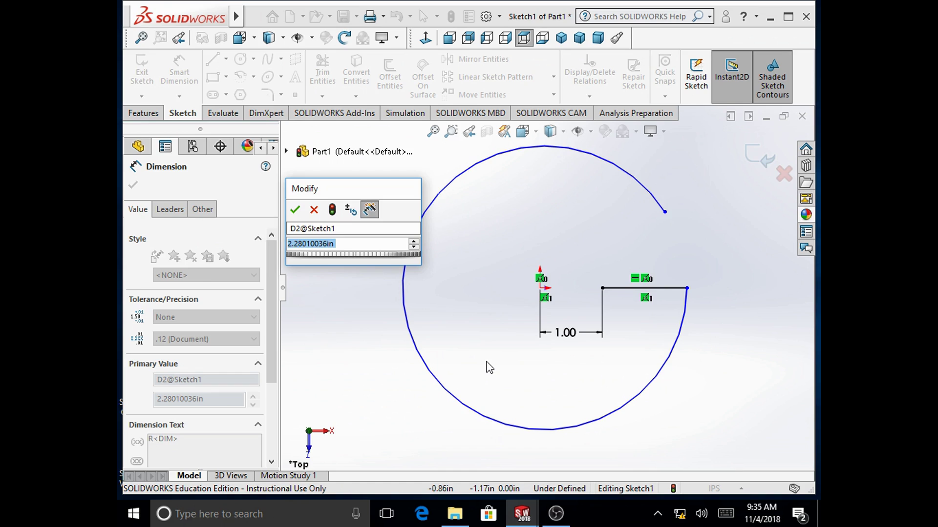
pyautogui.write('2.5')
pyautogui.press('Return')
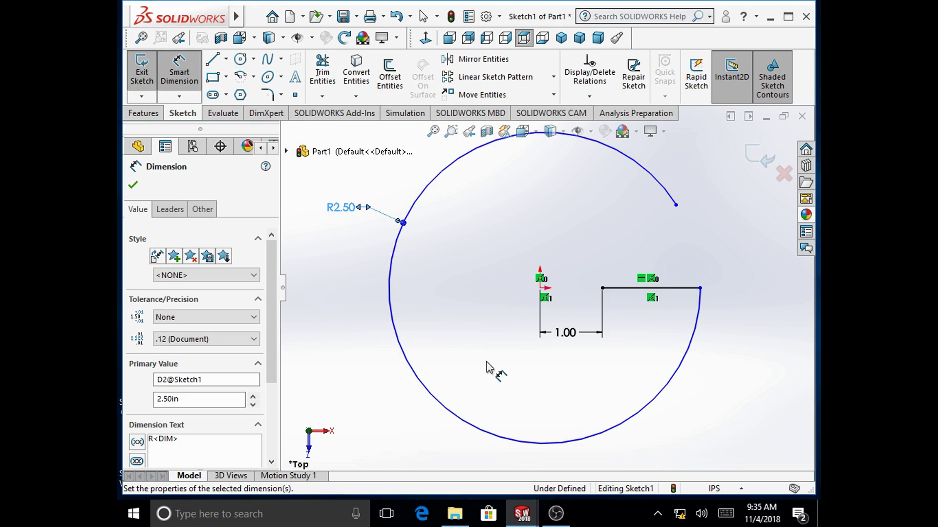
# Draw a centerline from the origin to the arc's open endpoint.
pyautogui.click(226, 60)
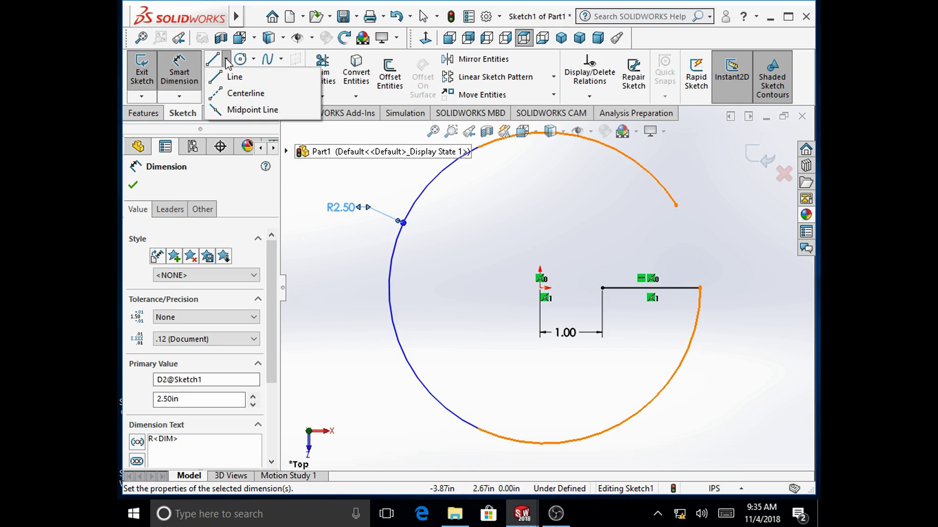
pyautogui.click(244, 93)
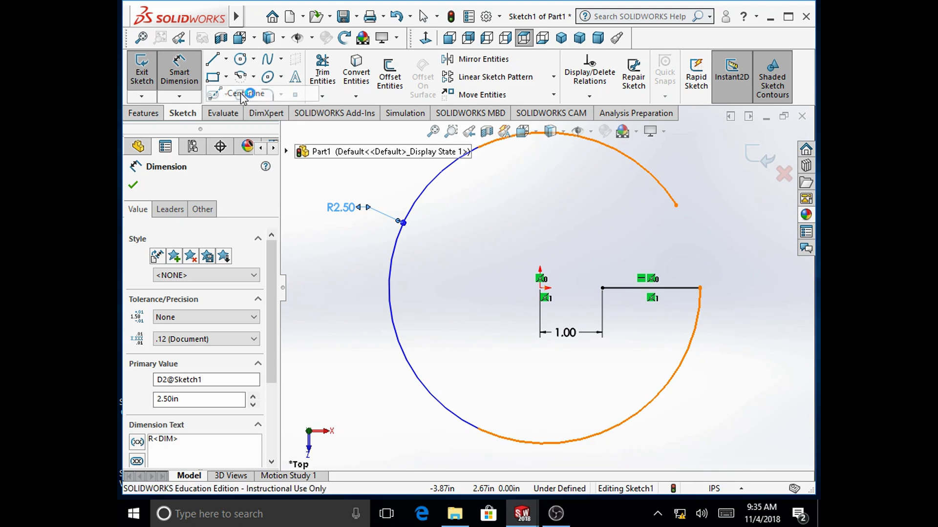
pyautogui.click(541, 288)
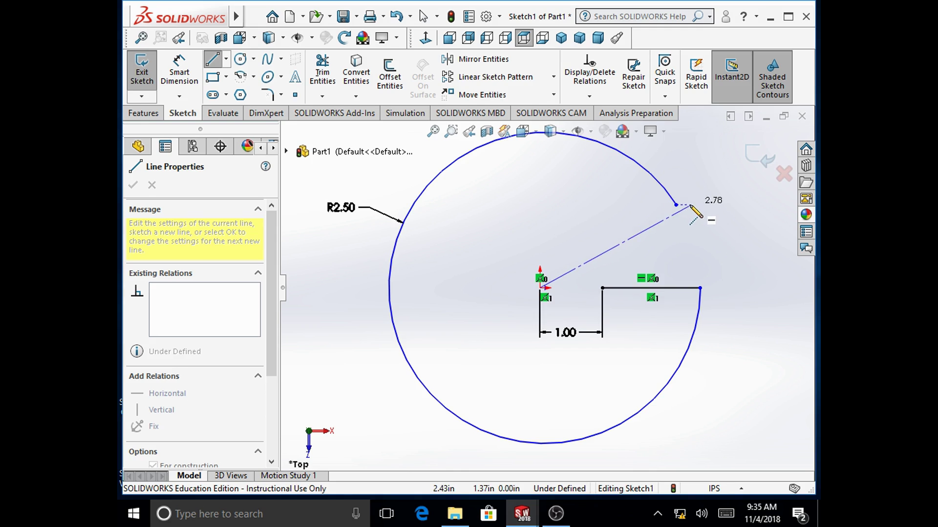
pyautogui.rightClick(607, 246)
pyautogui.click(689, 260)
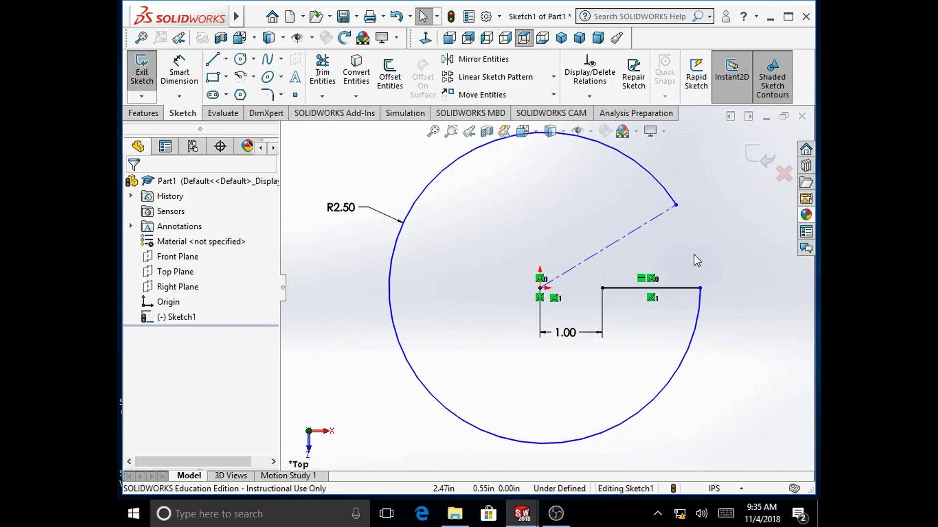
# Dimension the angle between the centerline and the horizontal line as 25 degrees.
pyautogui.click(176, 63)
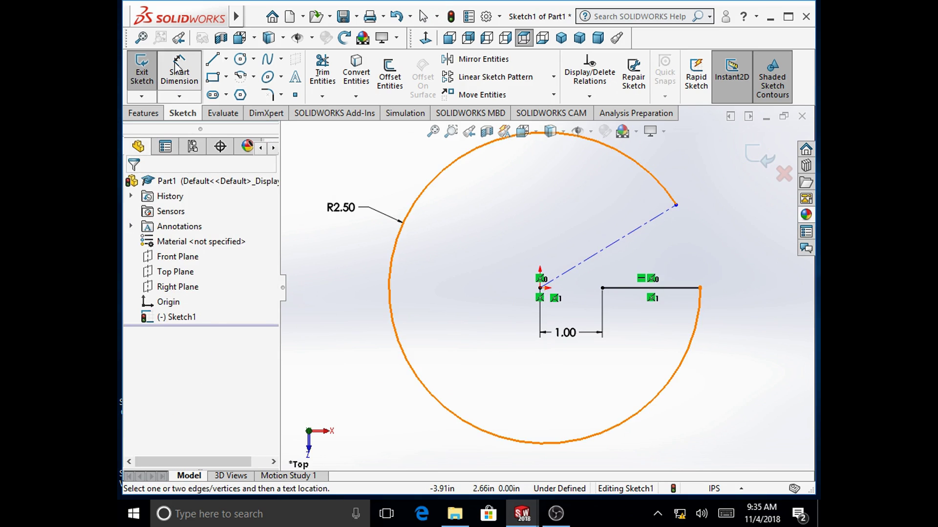
pyautogui.click(643, 236)
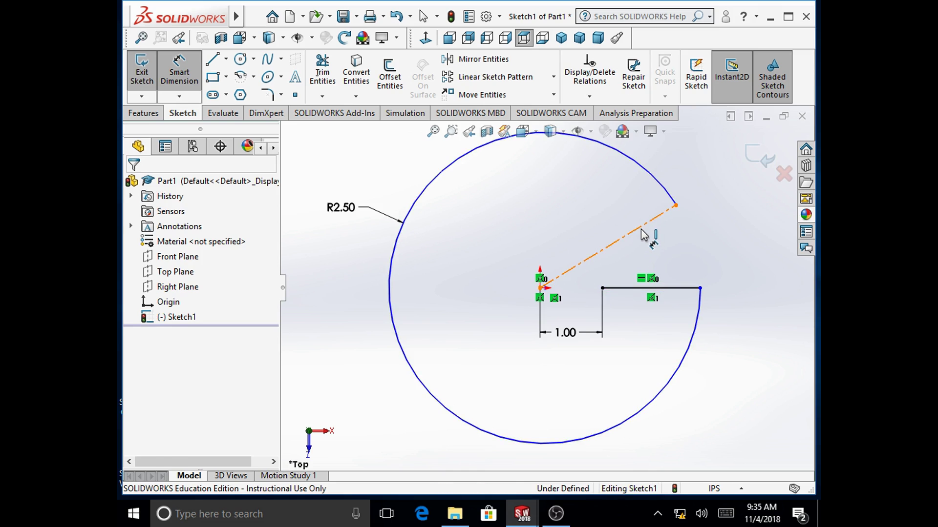
pyautogui.click(654, 288)
pyautogui.click(678, 264)
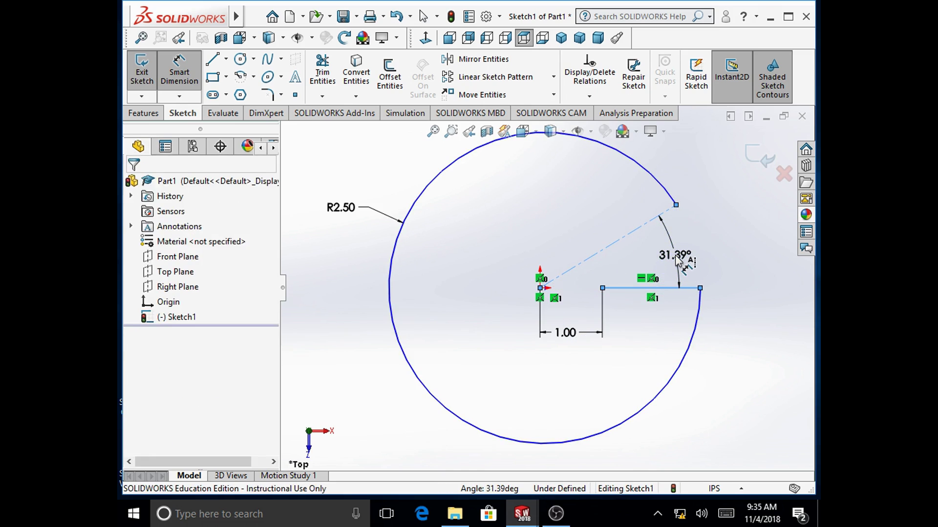
pyautogui.write('25')
pyautogui.press('Return')
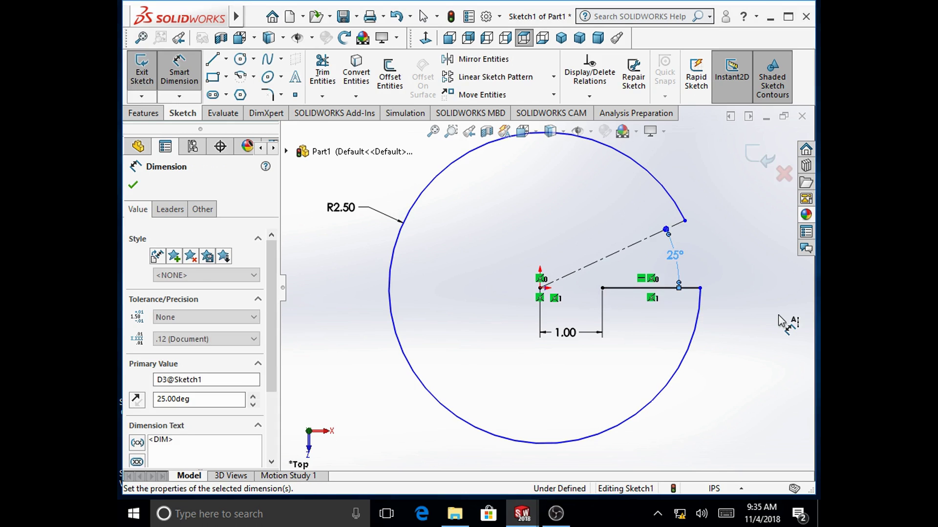
pyautogui.click(133, 185)
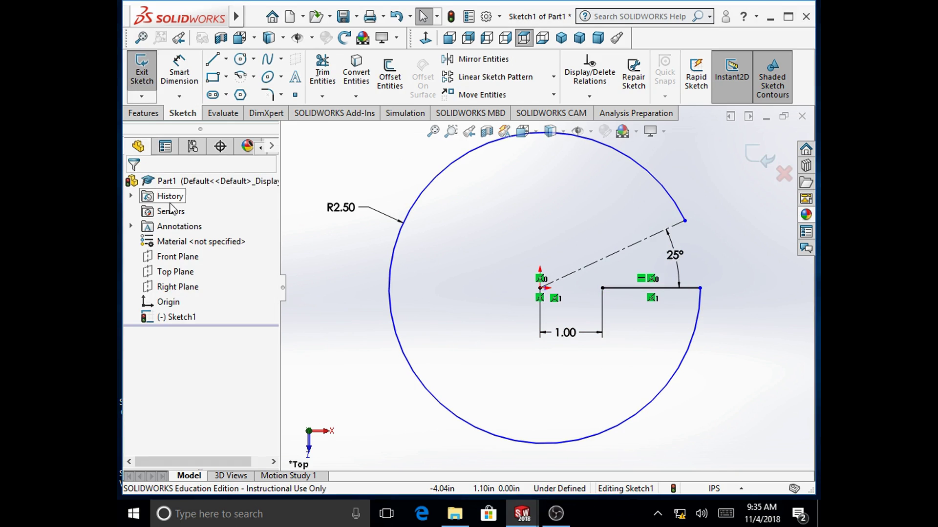
# Add a concentric relation between the large arc and the point at the origin.
pyautogui.click(426, 395)
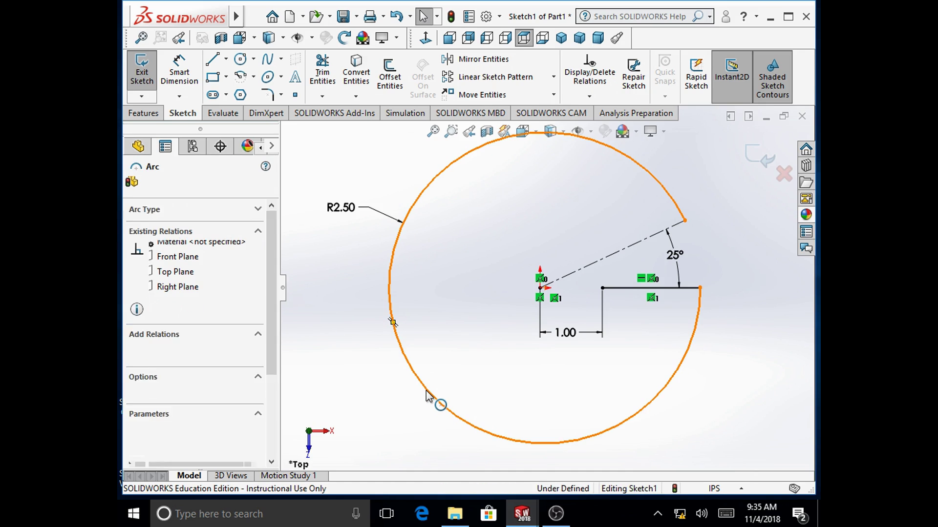
pyautogui.click(540, 288)
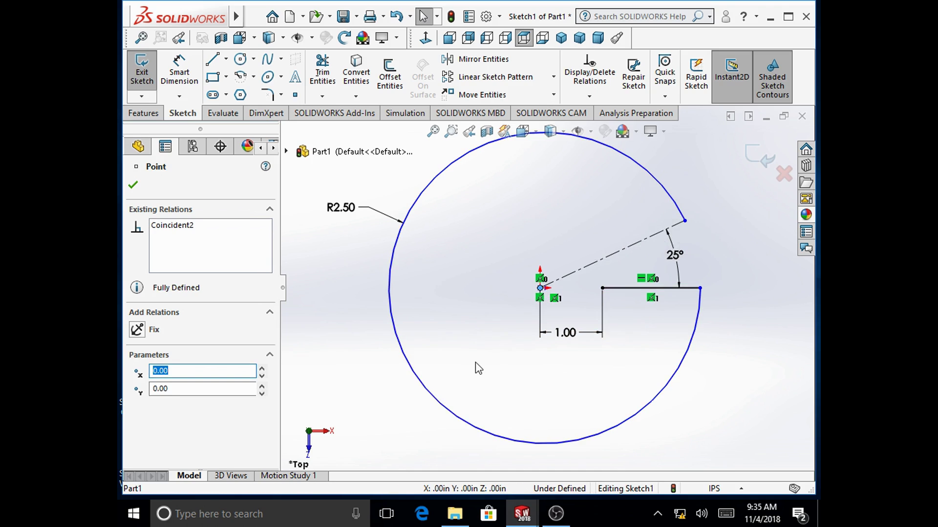
pyautogui.click(590, 96)
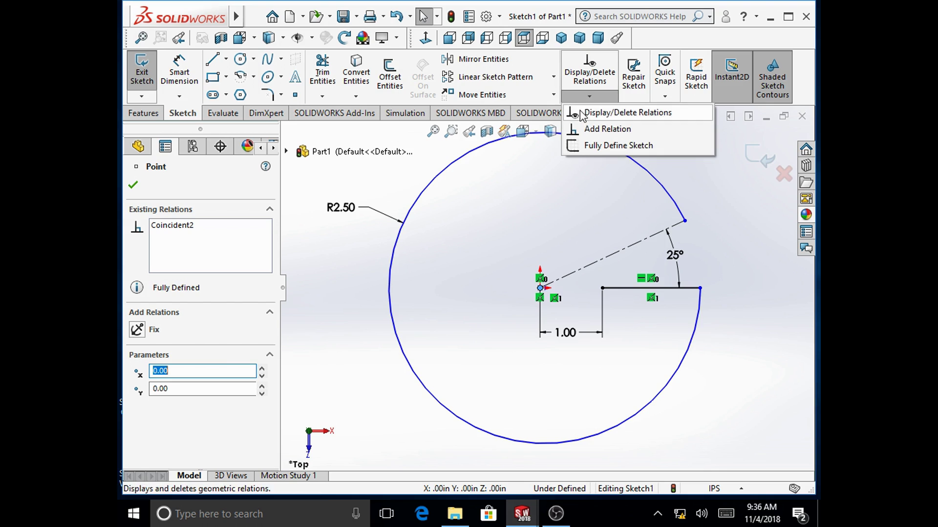
pyautogui.click(605, 129)
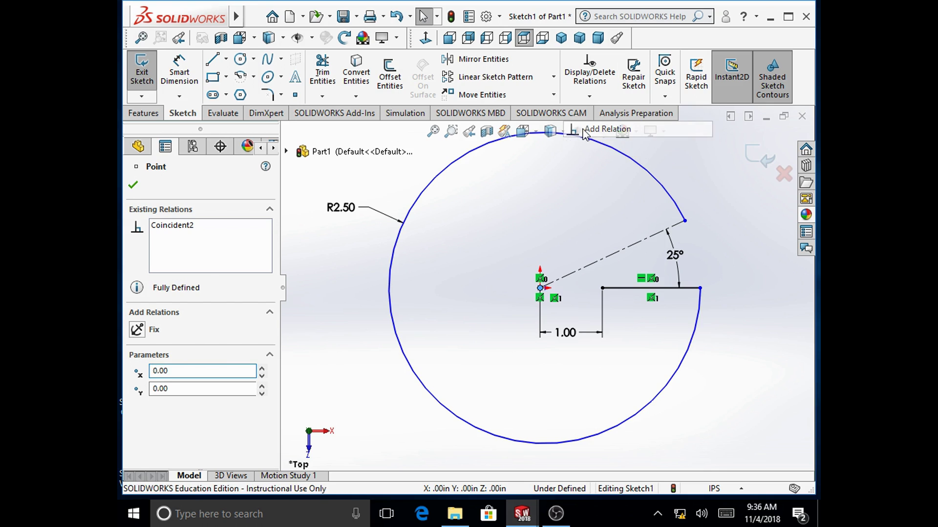
pyautogui.click(394, 310)
pyautogui.click(138, 407)
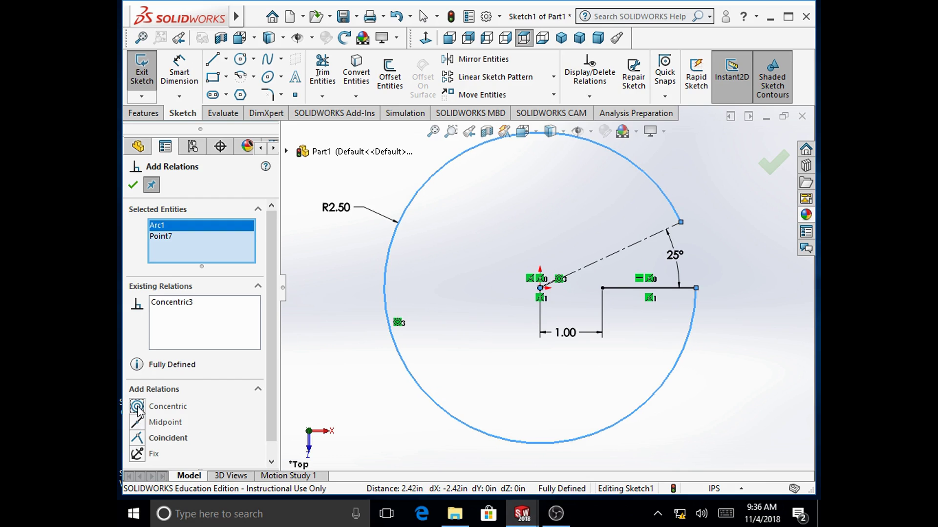
# Finish the base sketch and start a new sketch on the Front Plane.
pyautogui.click(132, 185)
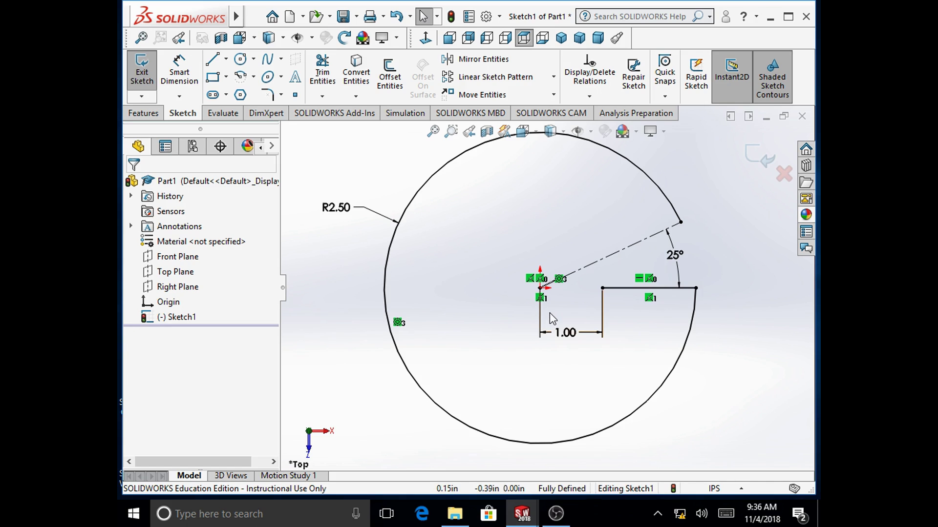
pyautogui.click(753, 161)
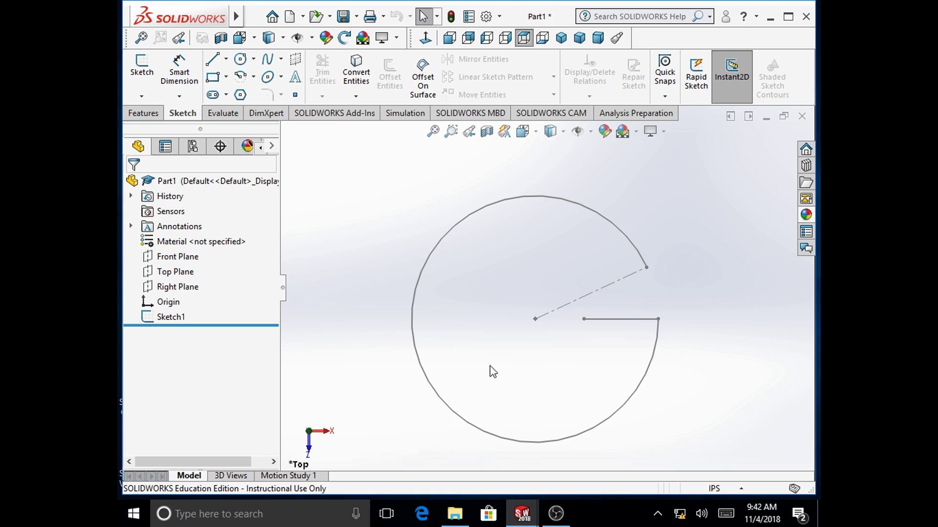
pyautogui.rightClick(192, 258)
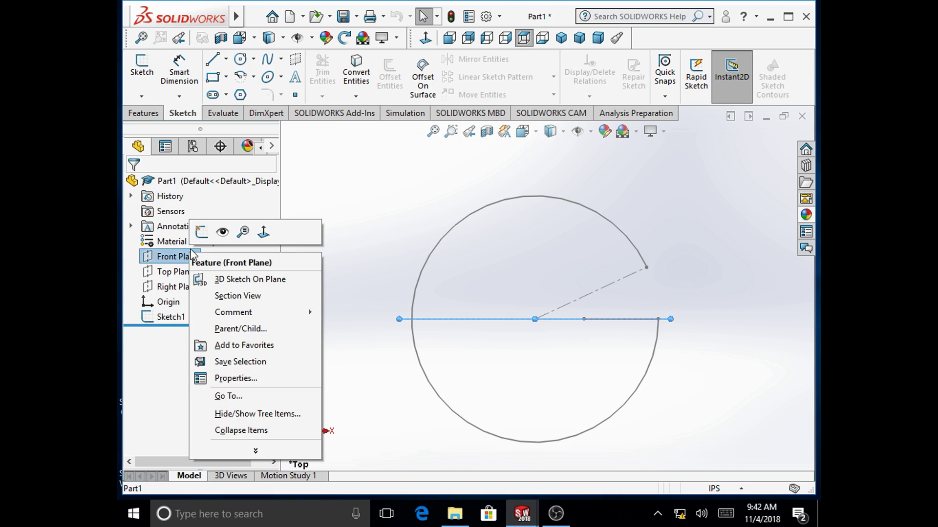
pyautogui.click(202, 233)
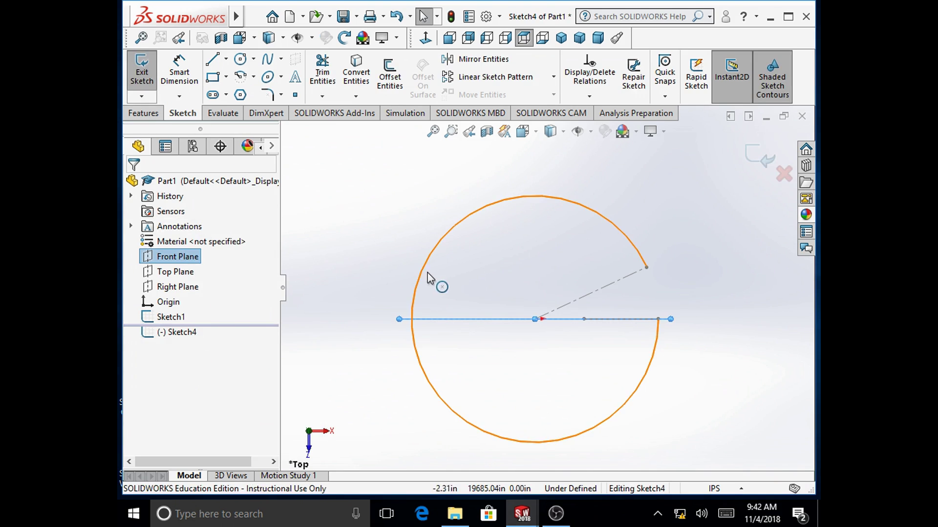
pyautogui.moveTo(476, 308)
pyautogui.mouseDown(button='middle')
pyautogui.moveTo(465, 203)
pyautogui.moveTo(498, 192)
pyautogui.moveTo(465, 182)
pyautogui.moveTo(442, 289)
pyautogui.moveTo(322, 284)
pyautogui.mouseUp(button='middle')
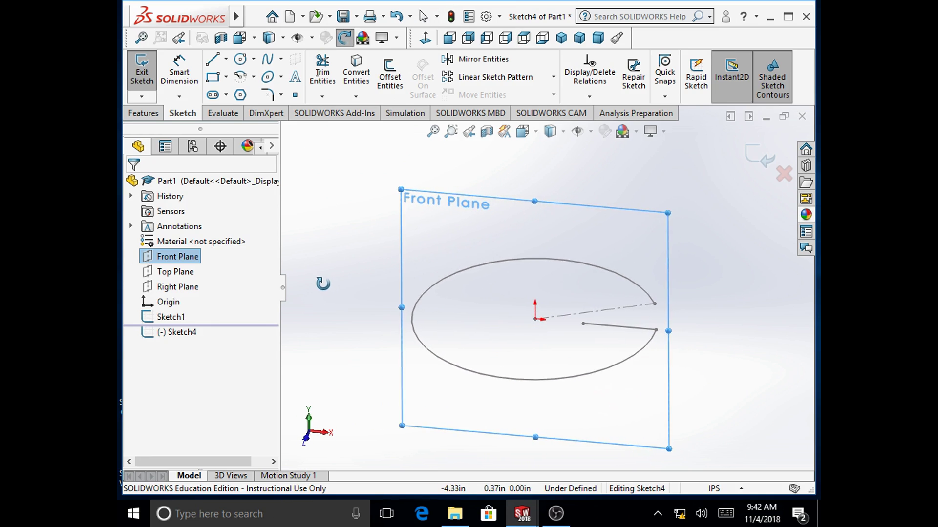
pyautogui.press('Escape')
pyautogui.click(344, 304)
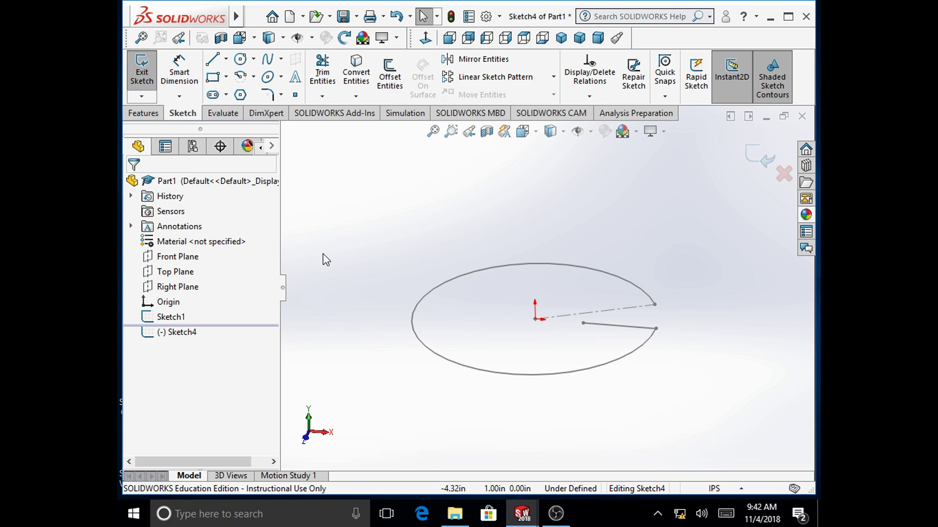
# Sketch a three-point arc of about 1.18 in radius from the base line's inner endpoint to a point directly above the origin.
pyautogui.click(240, 77)
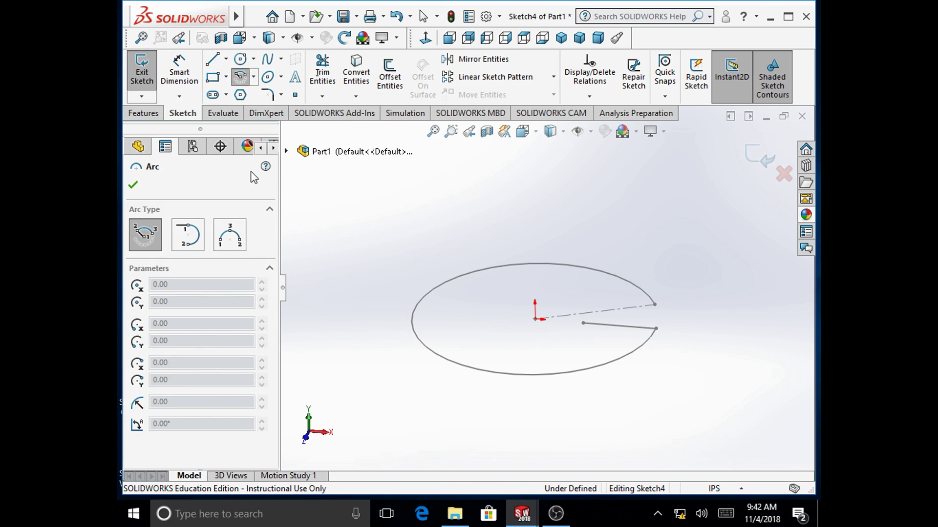
pyautogui.click(230, 242)
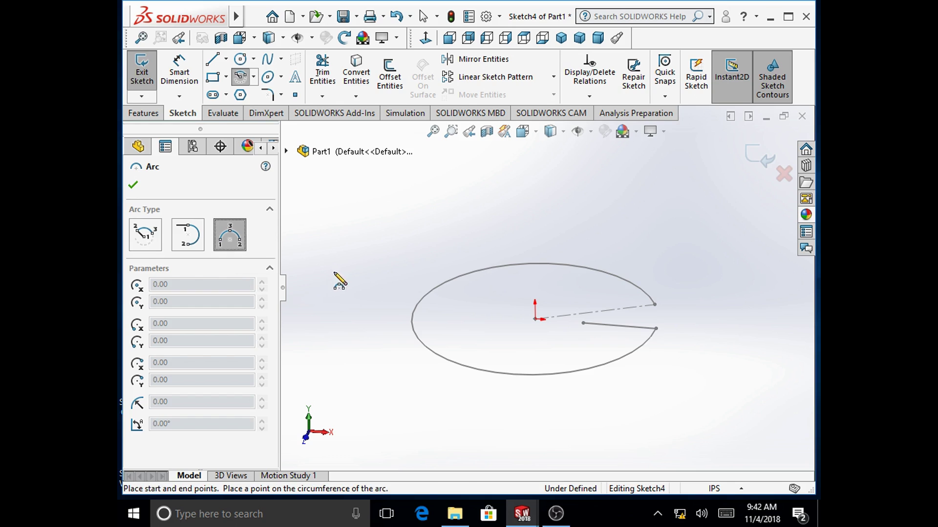
pyautogui.click(584, 323)
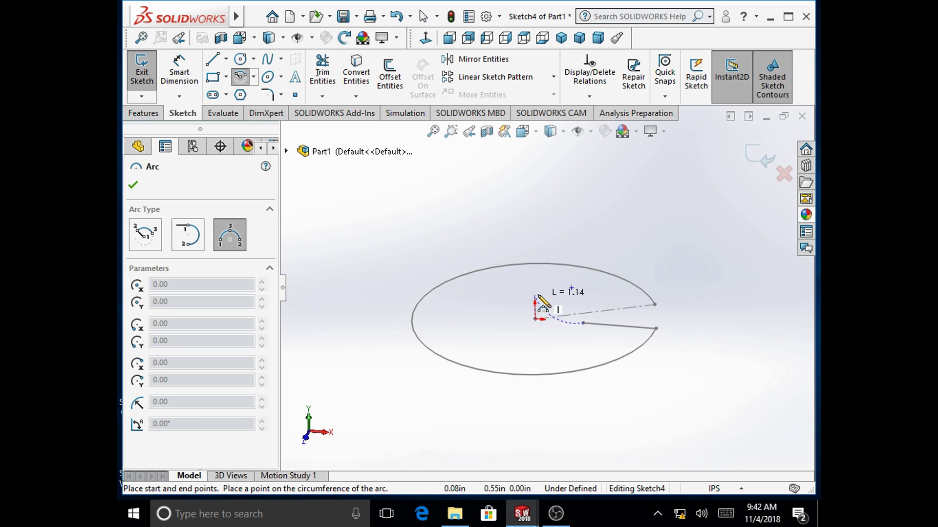
pyautogui.click(533, 262)
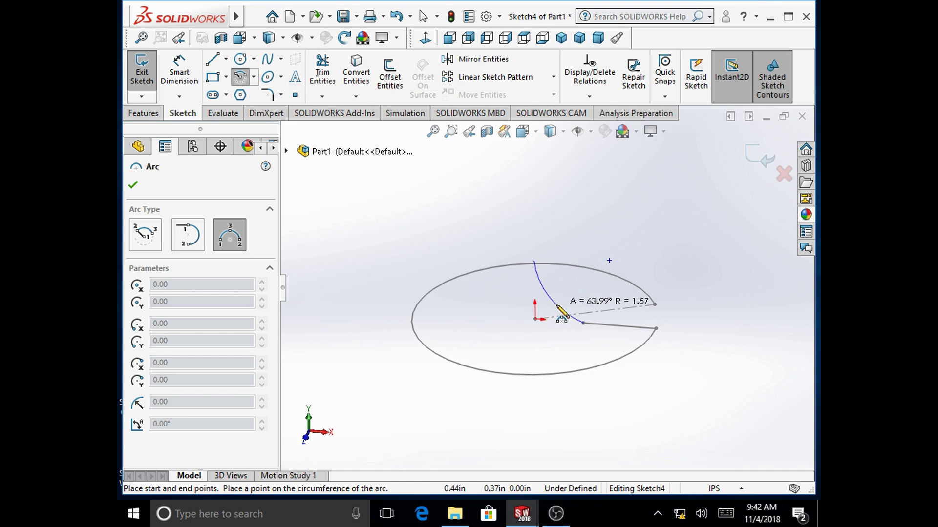
pyautogui.click(554, 308)
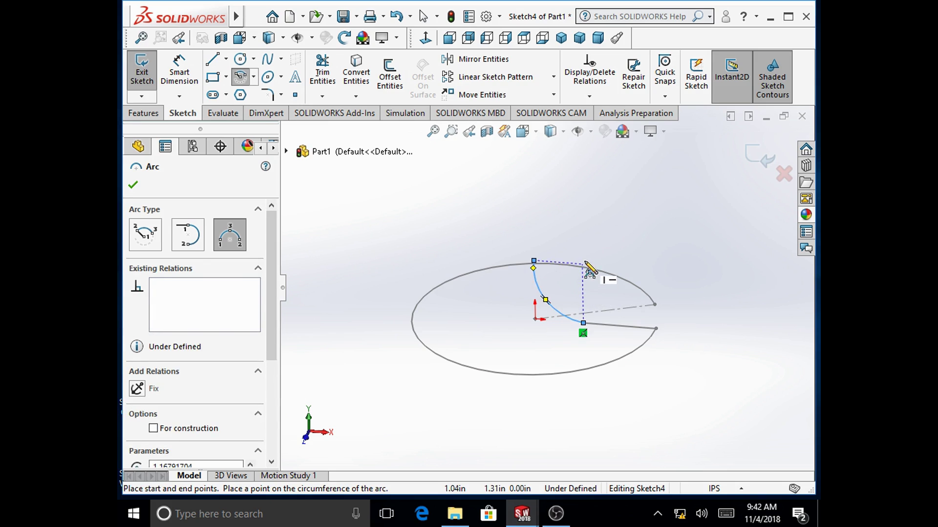
pyautogui.rightClick(566, 202)
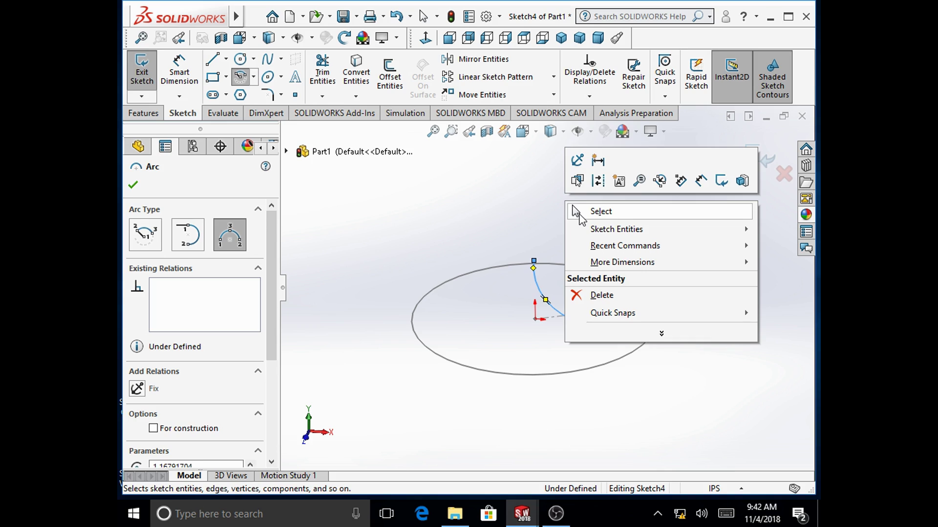
pyautogui.click(574, 209)
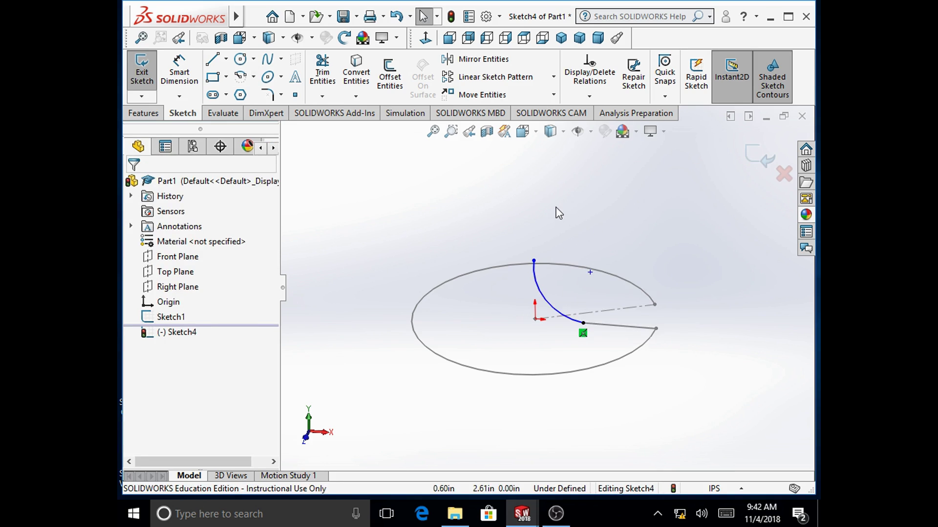
# Draw a vertical line from the arc's upper endpoint up to about 2.95 in above the origin.
pyautogui.press('l')
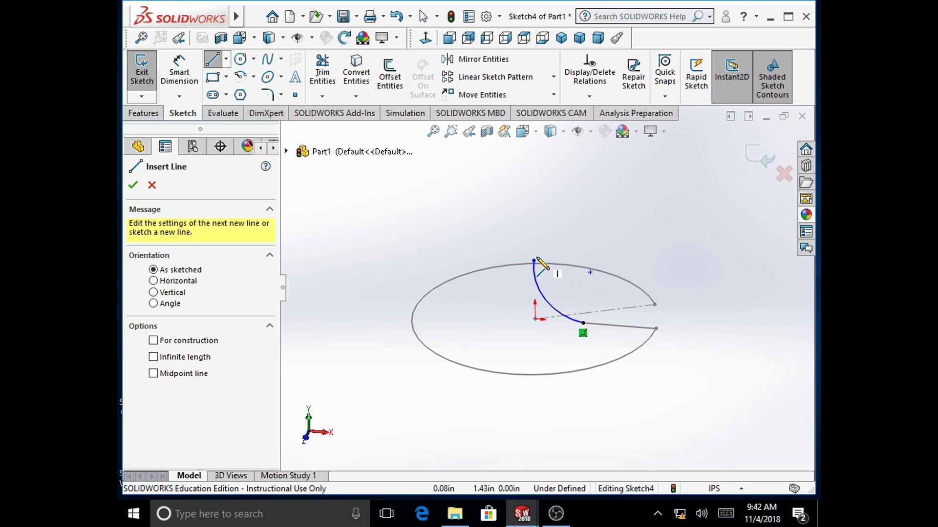
pyautogui.moveTo(534, 260); pyautogui.dragTo(533, 189)
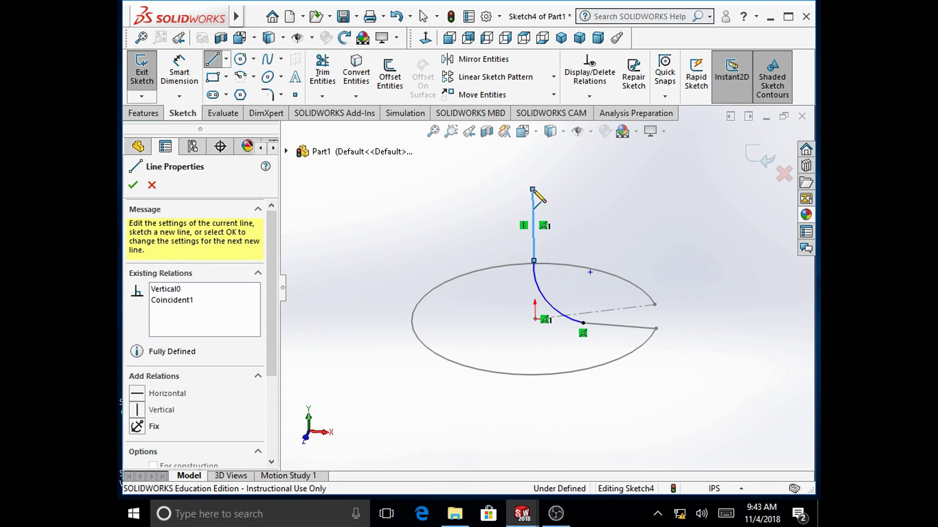
pyautogui.rightClick(586, 211)
pyautogui.click(595, 219)
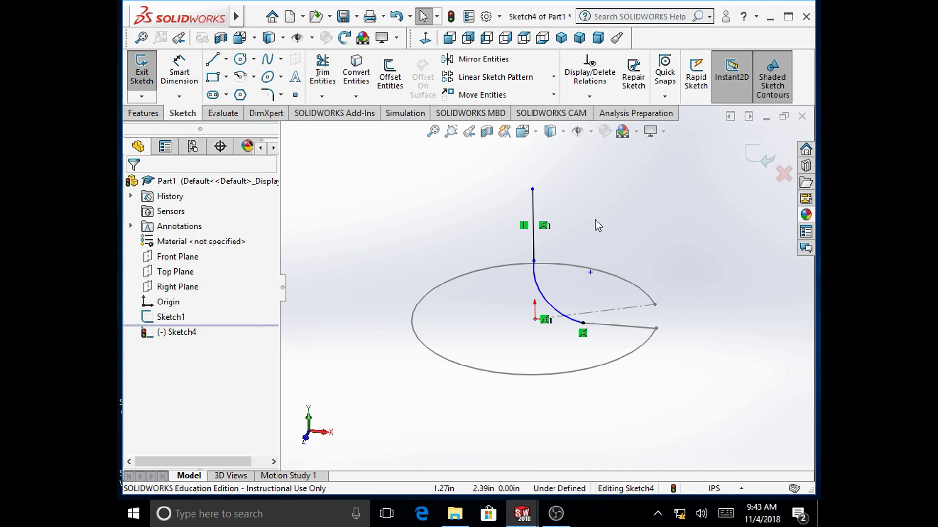
# Dimension the height from the arc's lower endpoint to the top of the vertical line as 2 in.
pyautogui.click(181, 68)
pyautogui.click(532, 189)
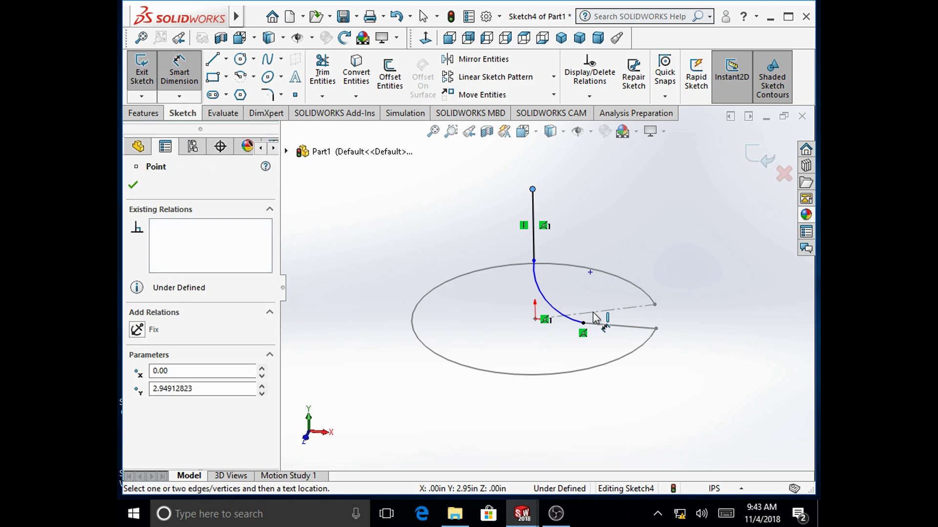
pyautogui.click(583, 322)
pyautogui.click(483, 247)
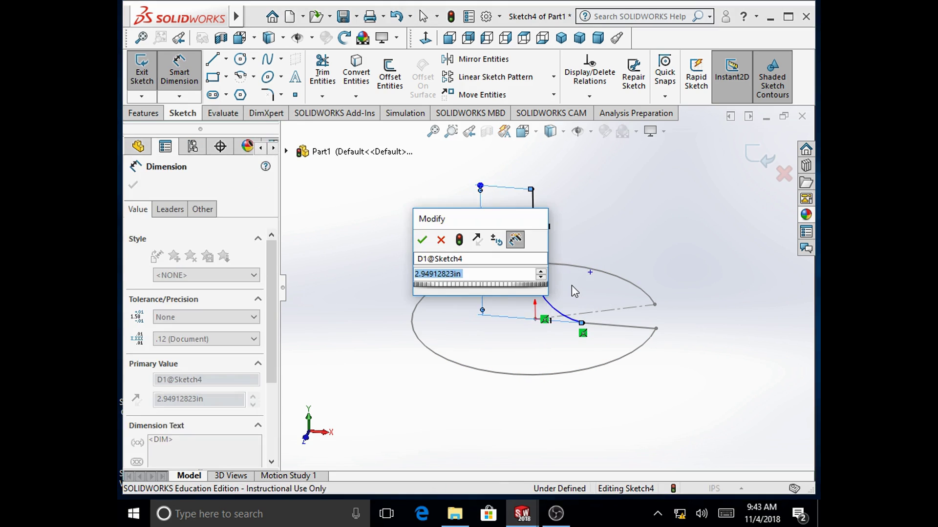
pyautogui.write('2')
pyautogui.press('Return')
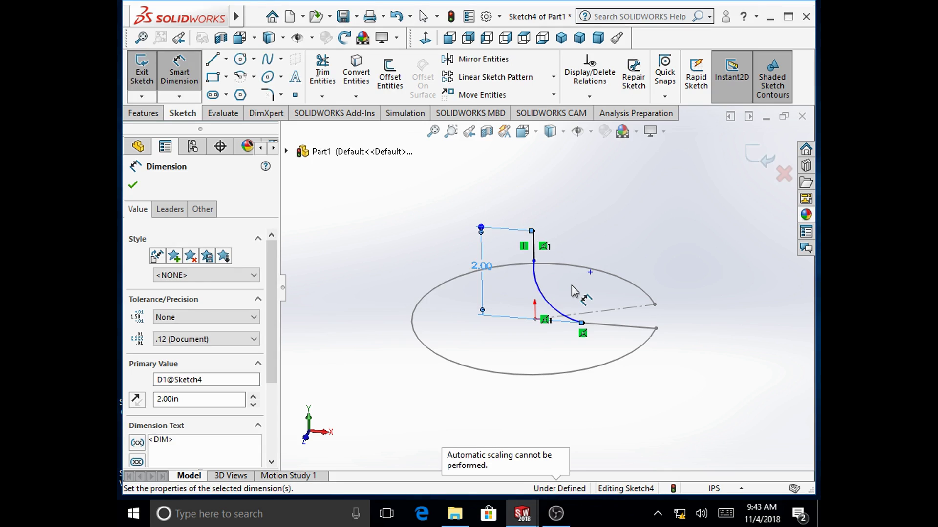
pyautogui.click(133, 184)
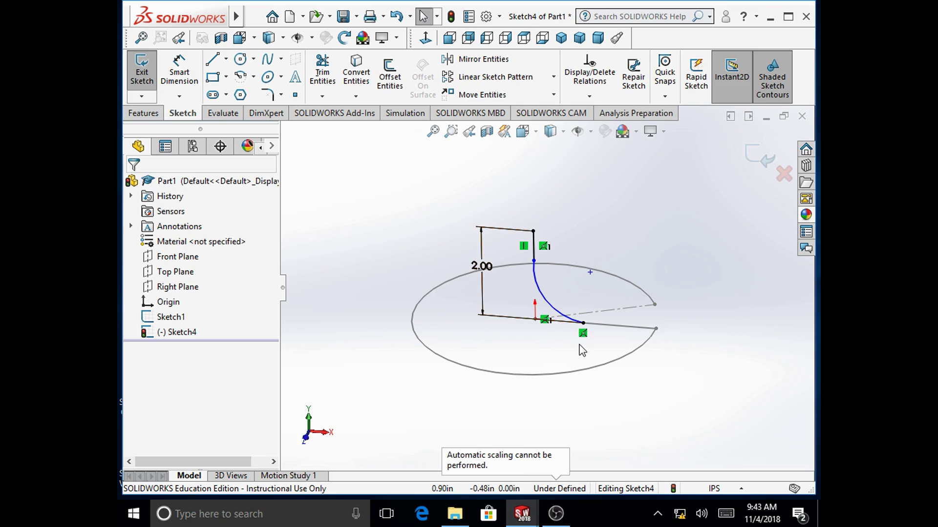
# Add a tangent relation between the arc and the vertical line.
pyautogui.click(535, 277)
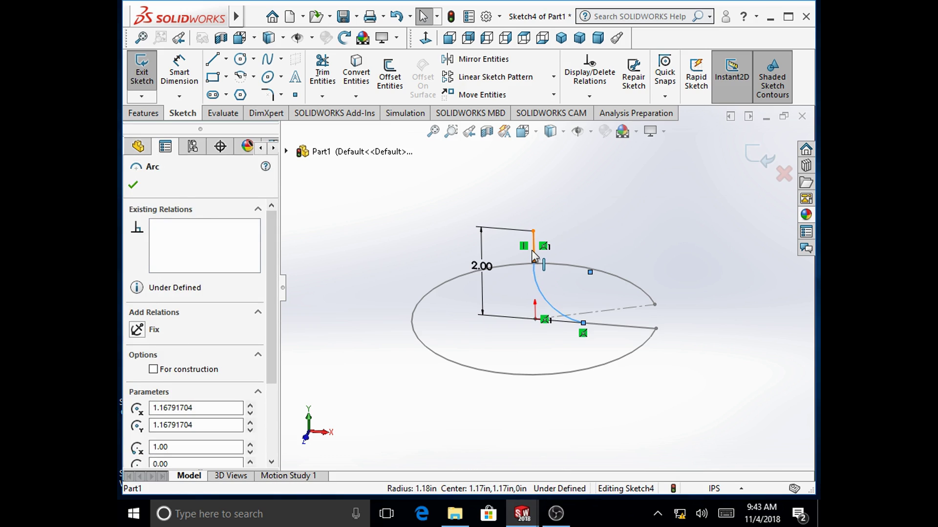
pyautogui.keyDown('ctrl'); pyautogui.click(532, 250); pyautogui.keyUp('ctrl')
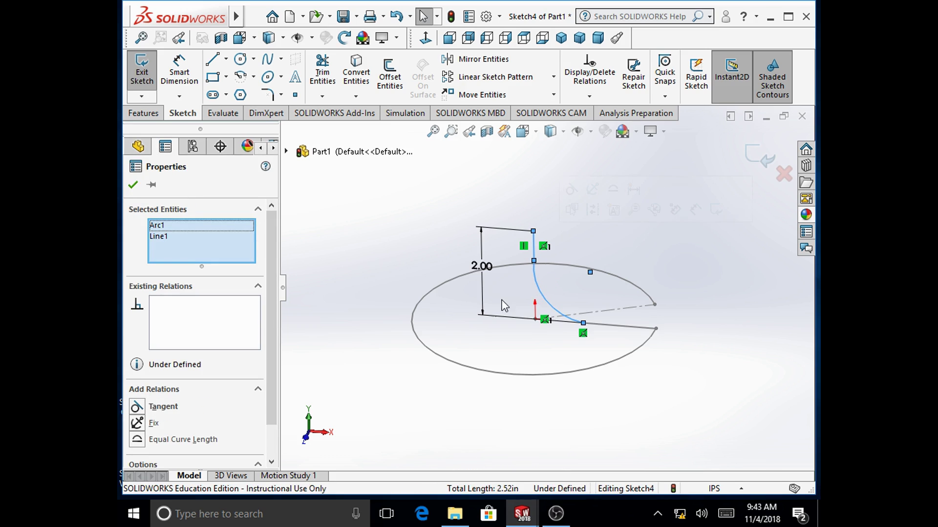
pyautogui.click(138, 407)
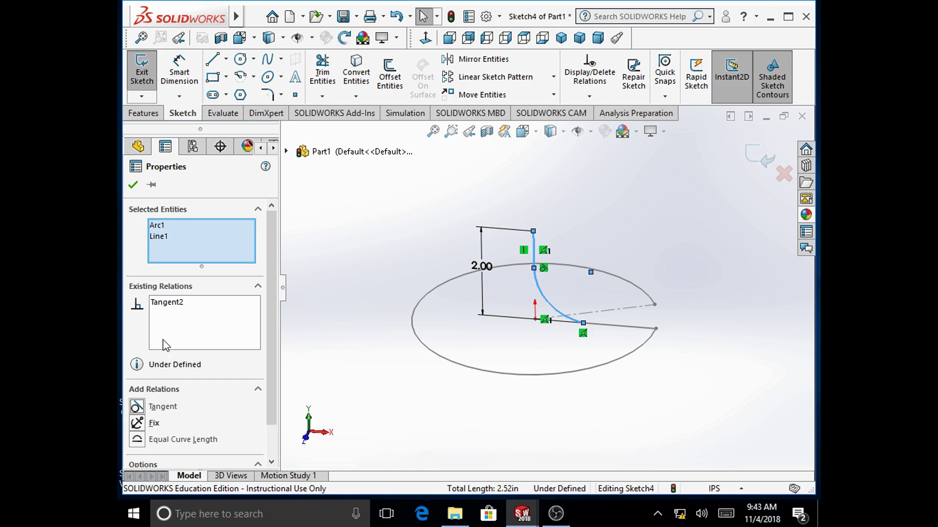
pyautogui.click(133, 185)
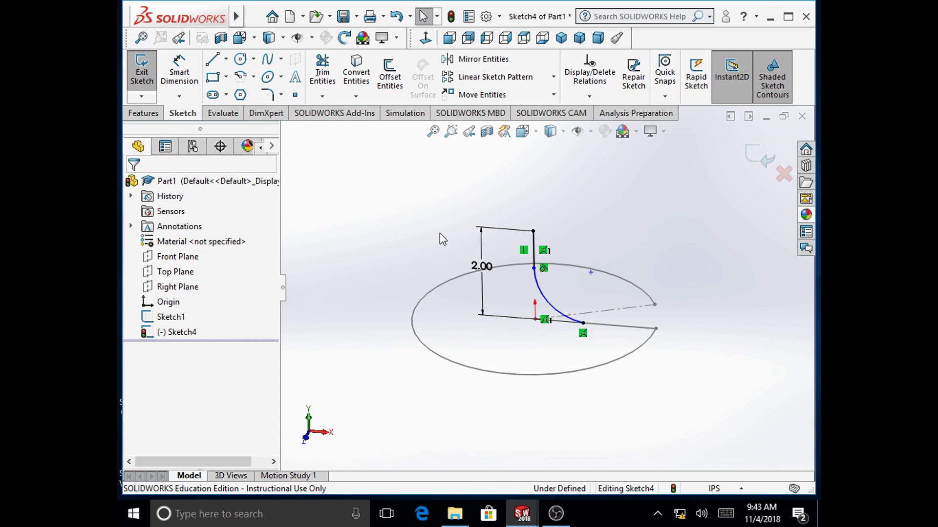
# Add a tangent relation between the arc and the base sketch's horizontal line, and exit the sketch.
pyautogui.click(565, 317)
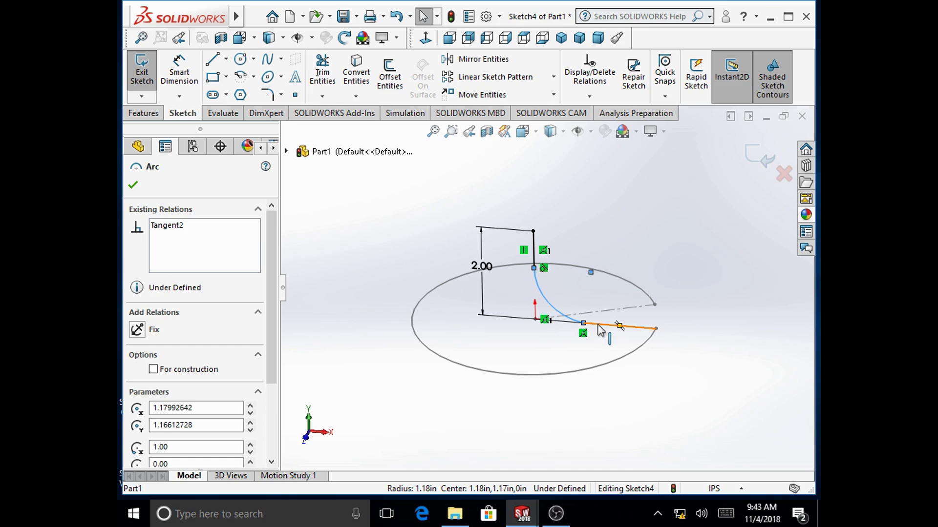
pyautogui.keyDown('ctrl'); pyautogui.click(599, 326); pyautogui.keyUp('ctrl')
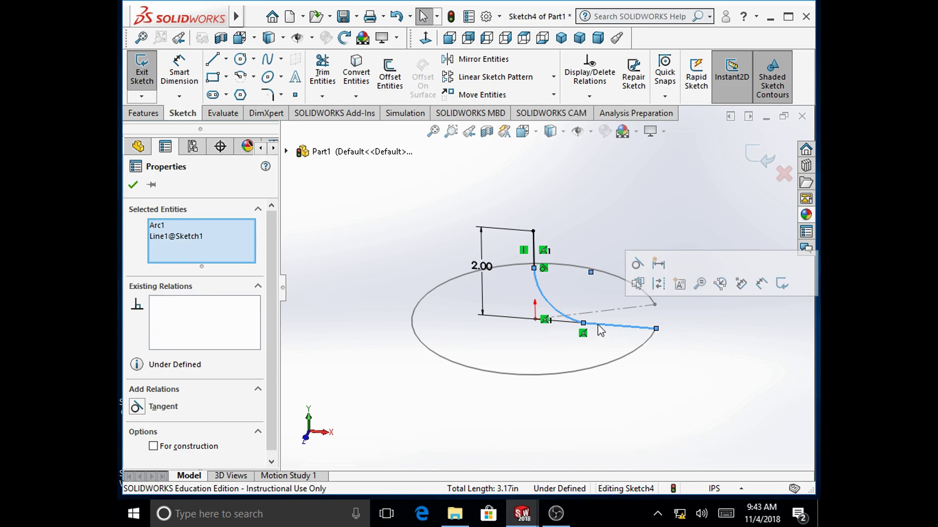
pyautogui.click(136, 406)
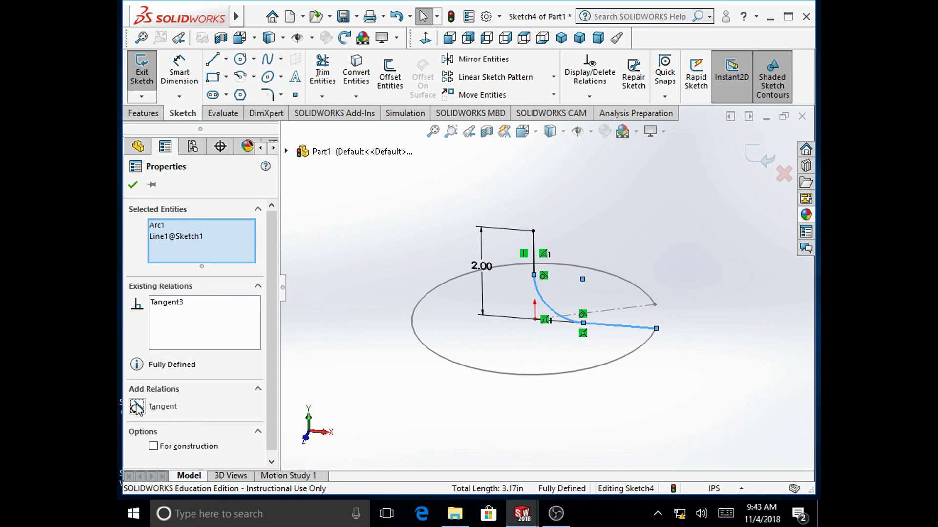
pyautogui.click(133, 185)
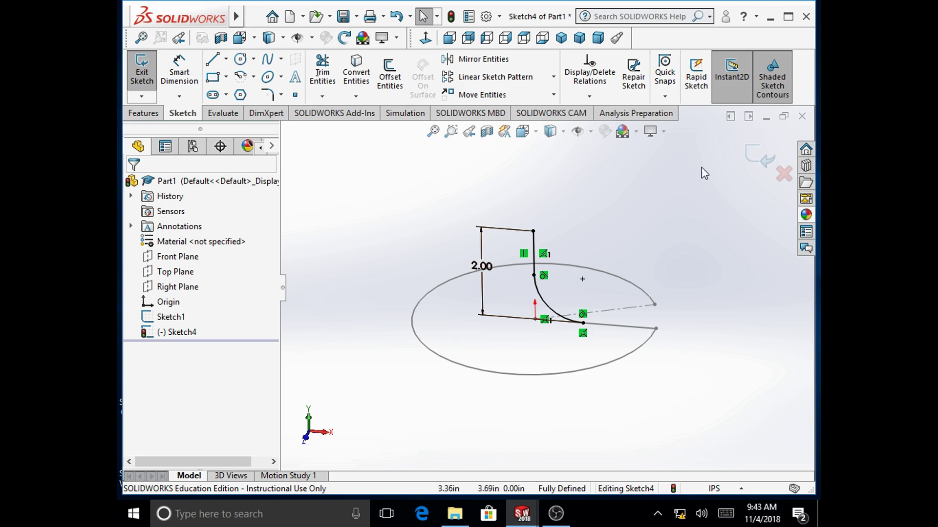
pyautogui.click(760, 156)
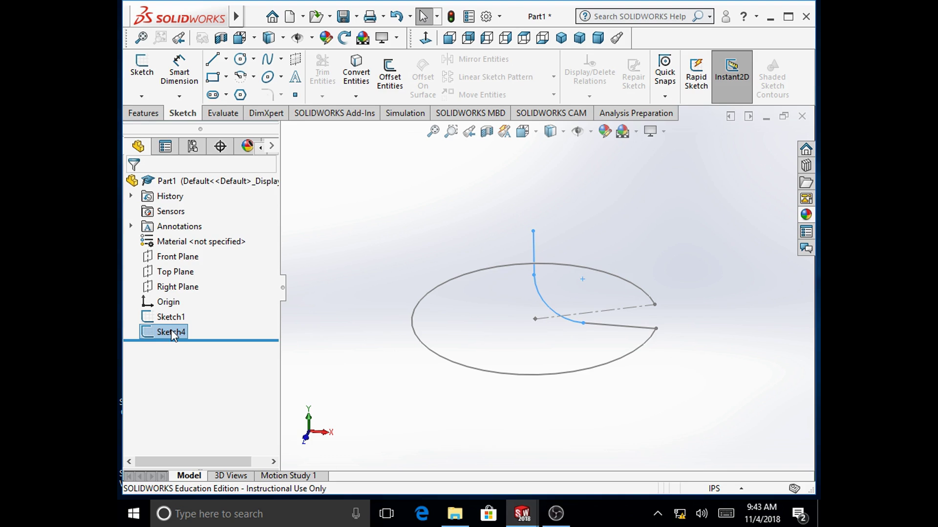
pyautogui.click(366, 274)
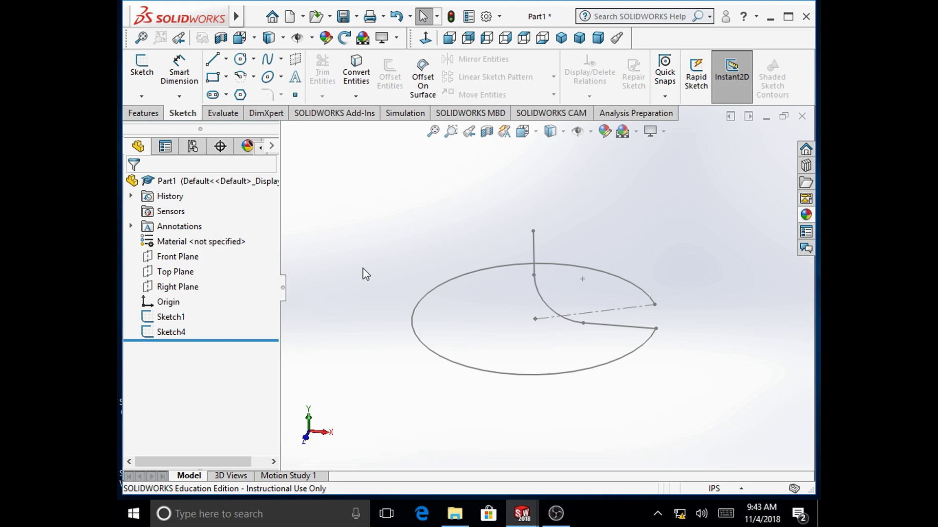
# Start a new sketch on the Right Plane and view it face-on.
pyautogui.rightClick(180, 285)
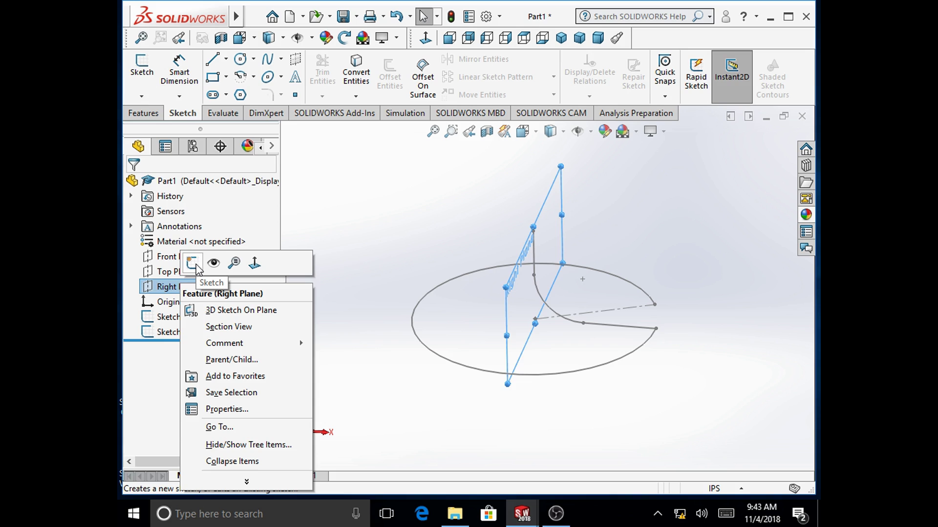
pyautogui.click(192, 264)
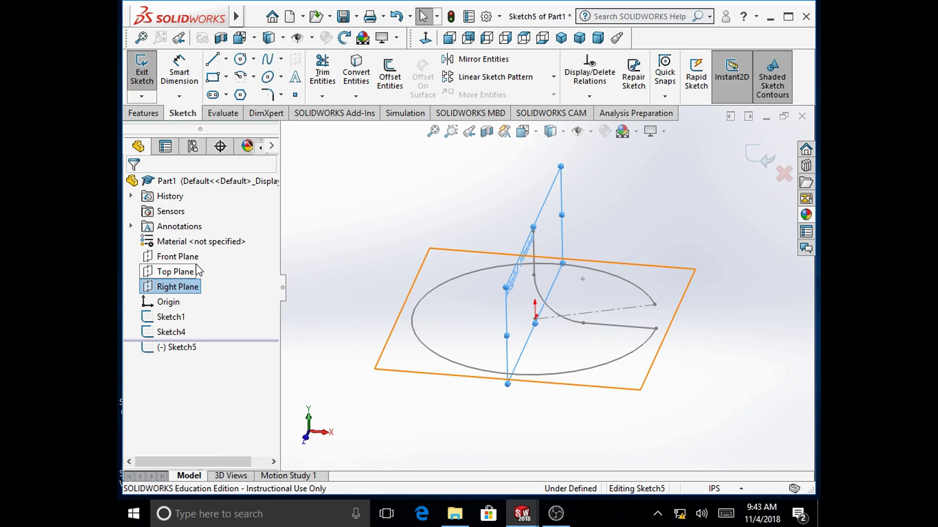
pyautogui.click(528, 136)
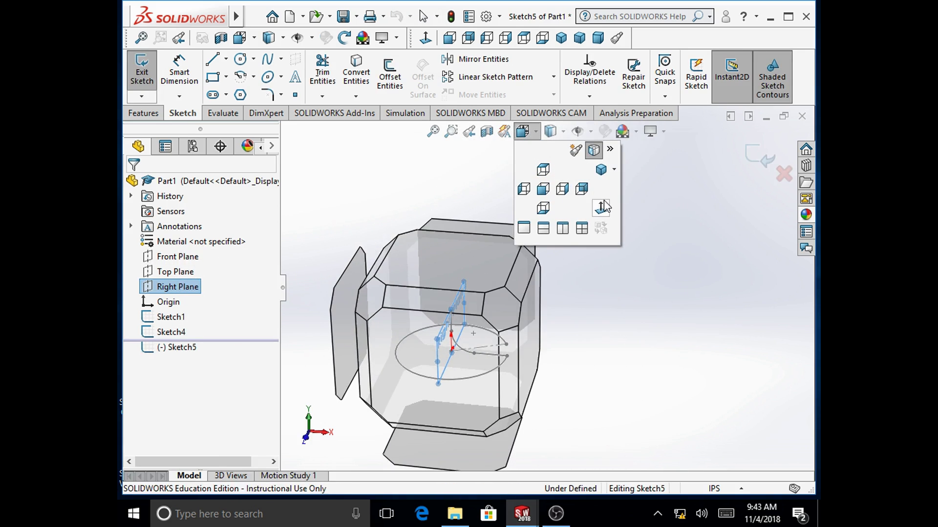
pyautogui.click(600, 208)
pyautogui.click(578, 243)
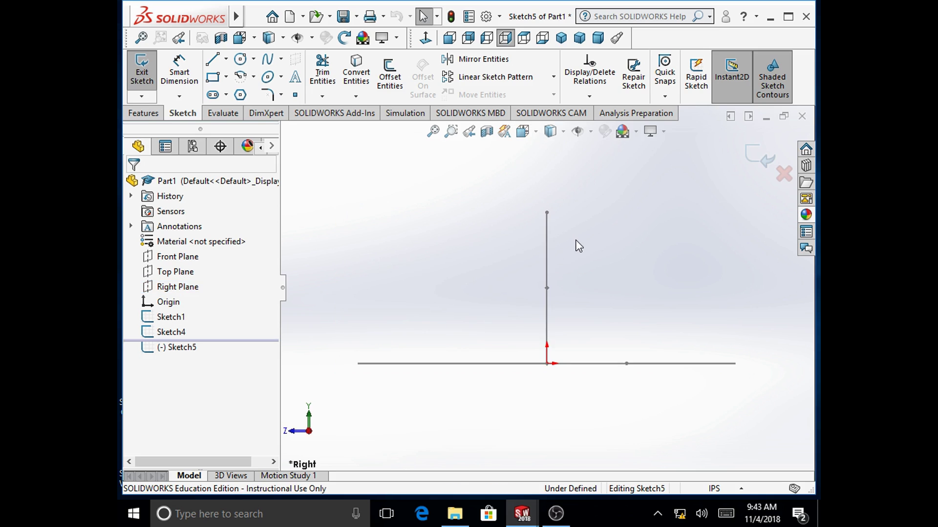
# Draw a three-point arc from the vertical line's top endpoint to about 1.14 in sideways along Z and 2.53 in above the origin.
pyautogui.click(241, 77)
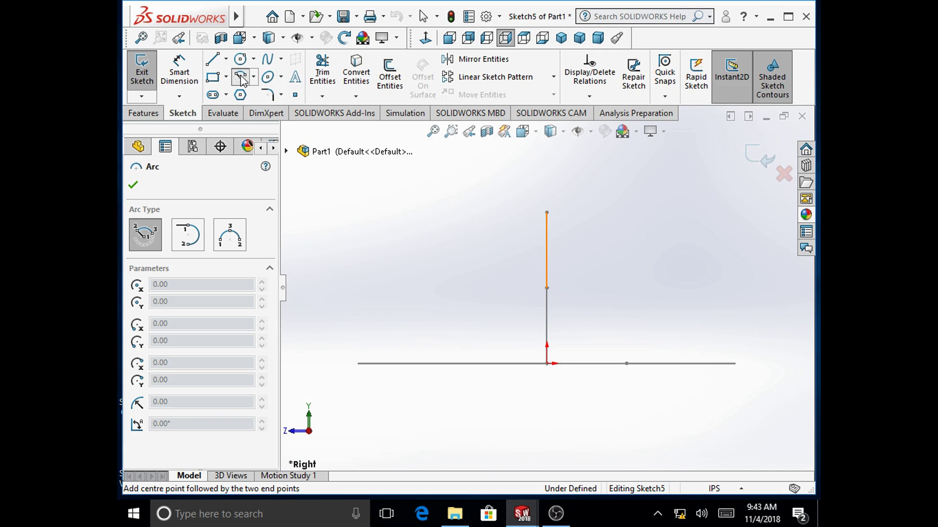
pyautogui.click(233, 238)
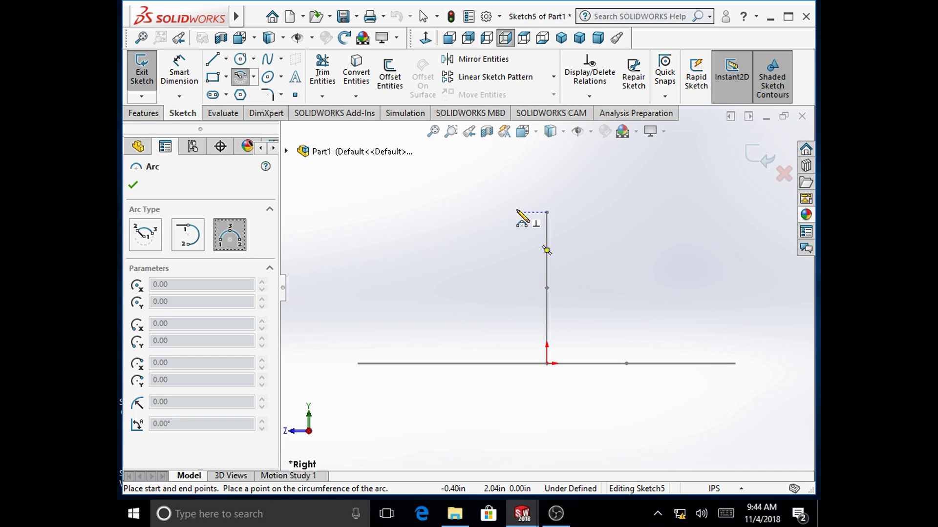
pyautogui.press('f')
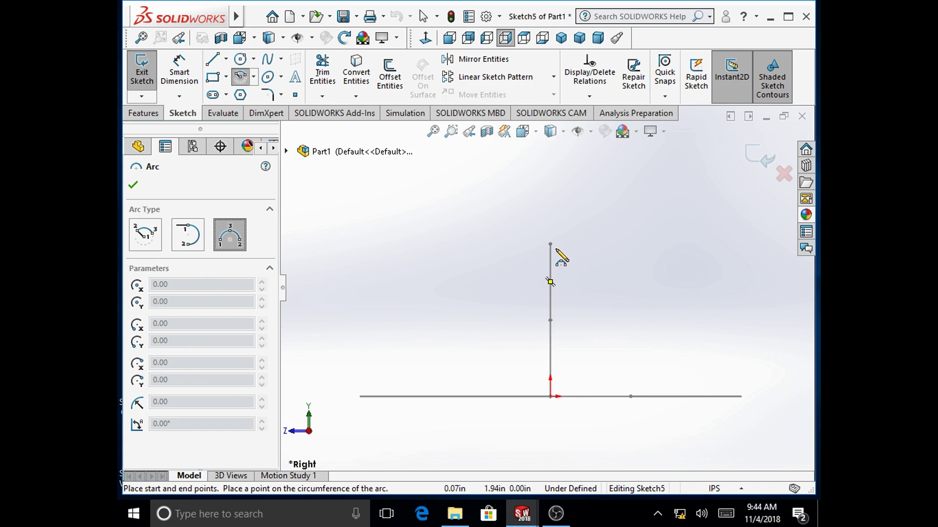
pyautogui.click(551, 243)
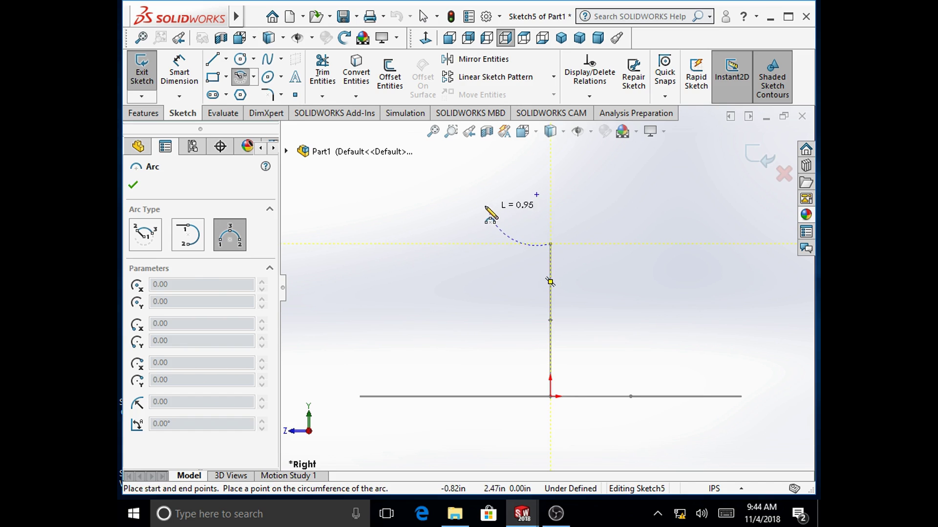
pyautogui.click(463, 204)
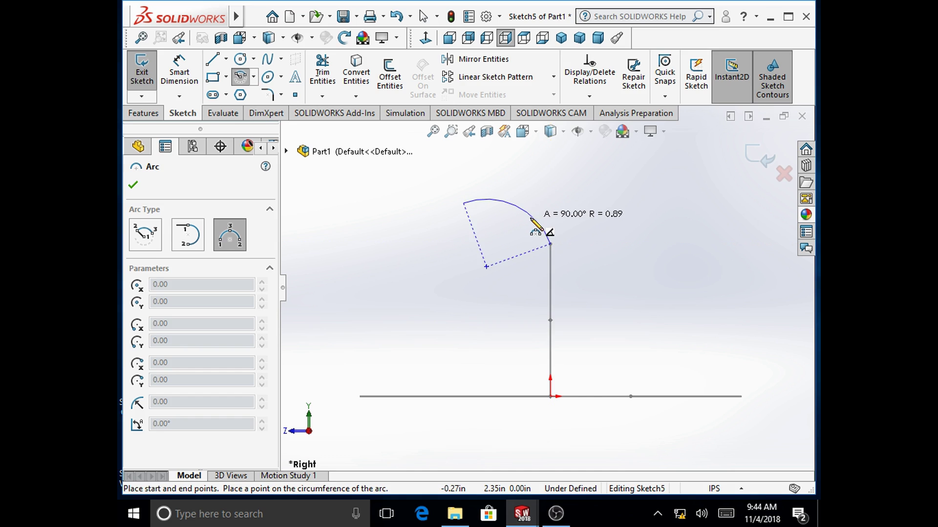
pyautogui.click(530, 225)
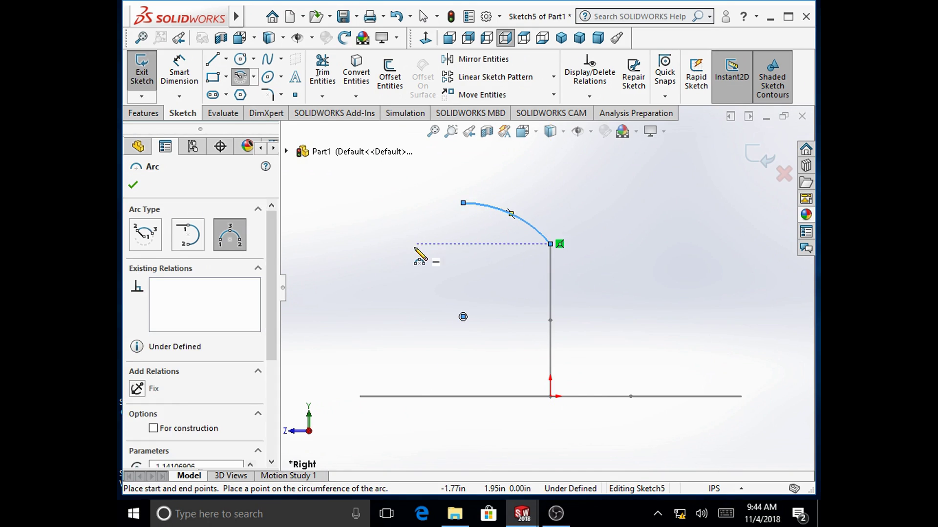
pyautogui.press('Escape')
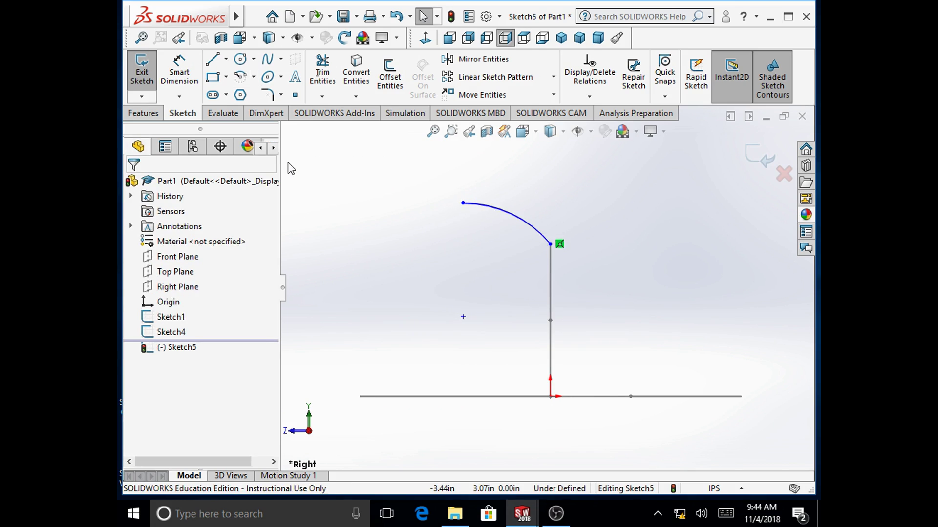
# Draw a horizontal line from the arc's free endpoint outward to about 1.91 in from the vertical line.
pyautogui.click(213, 58)
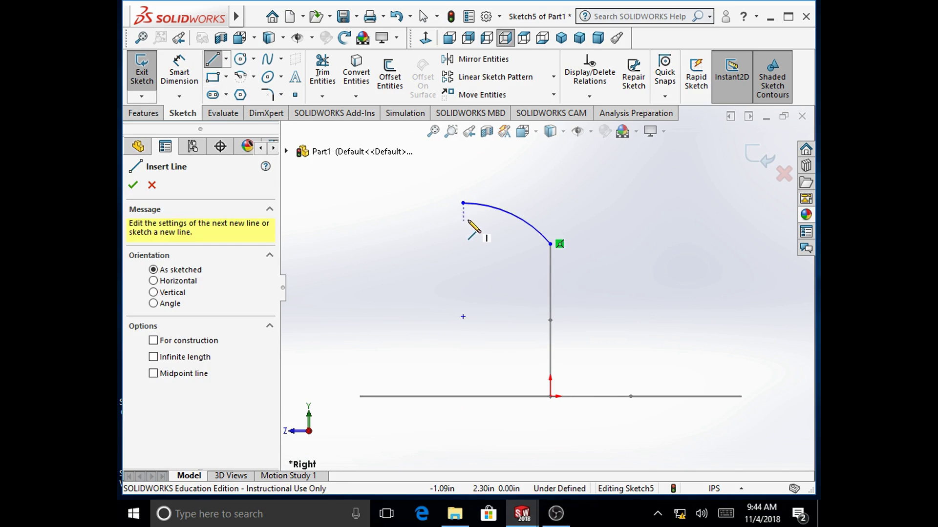
pyautogui.click(463, 203)
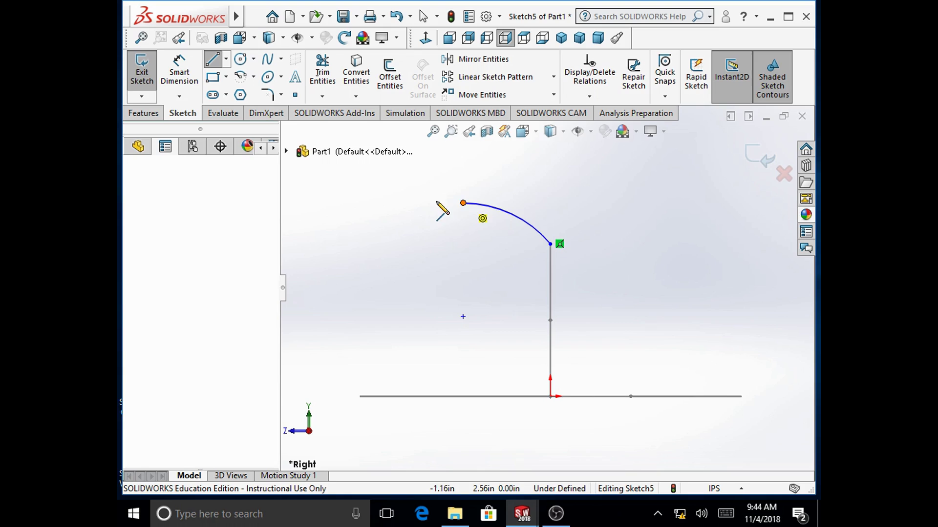
pyautogui.click(405, 202)
pyautogui.rightClick(434, 222)
pyautogui.click(446, 243)
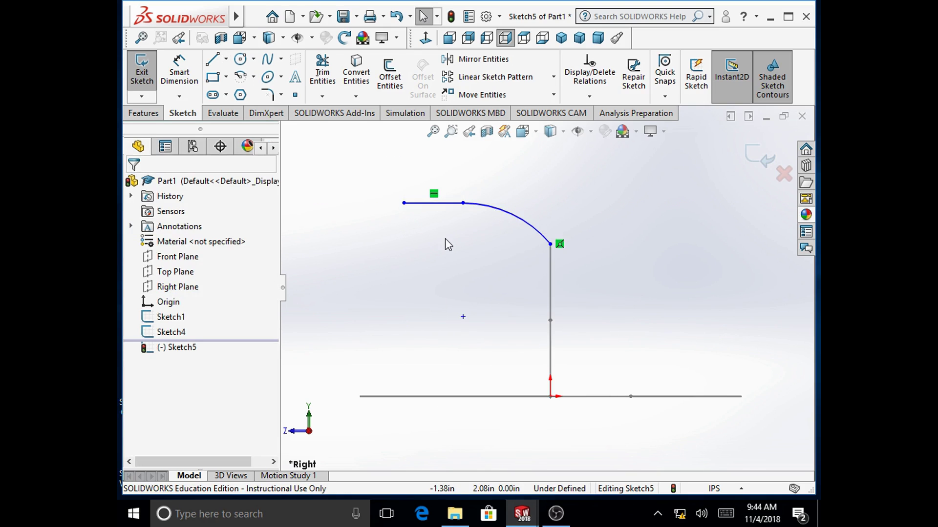
# Dimension the horizontal distance from the line's outer endpoint to the arc's lower endpoint as 1 in.
pyautogui.click(179, 73)
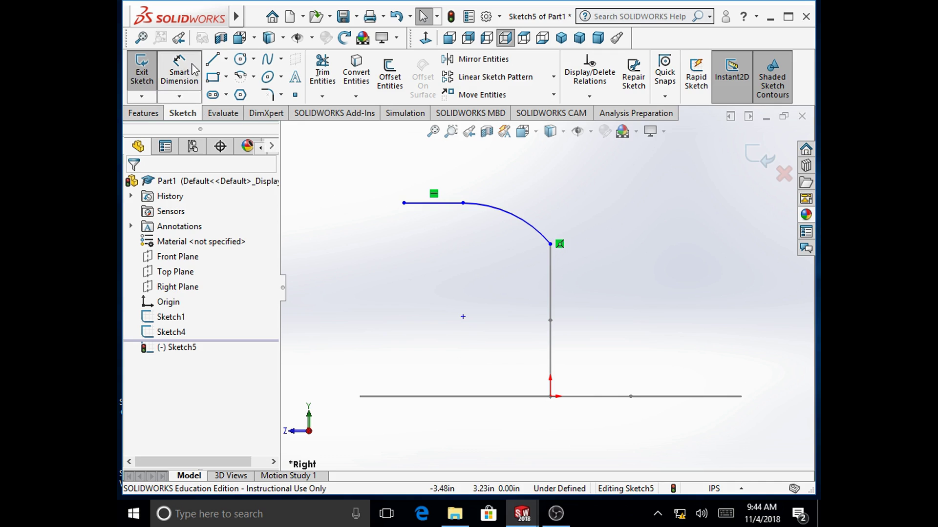
pyautogui.click(403, 202)
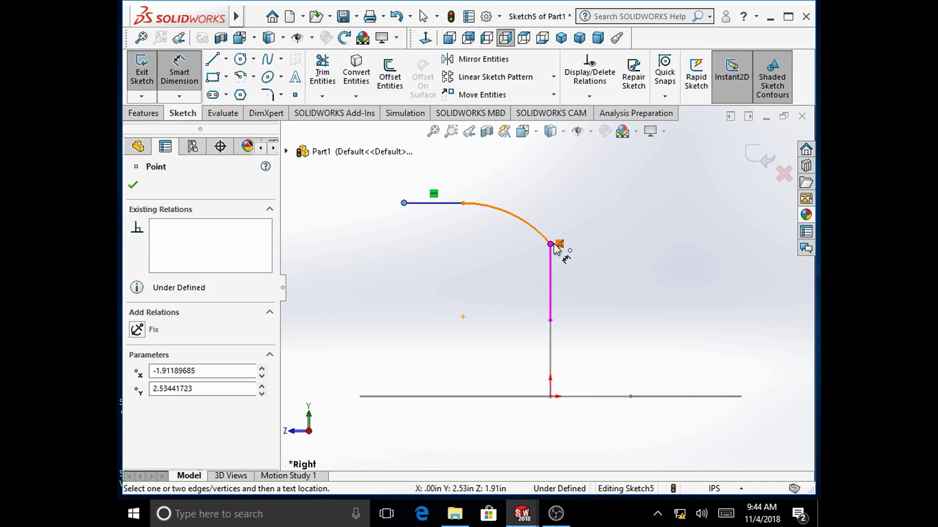
pyautogui.click(551, 244)
pyautogui.click(513, 177)
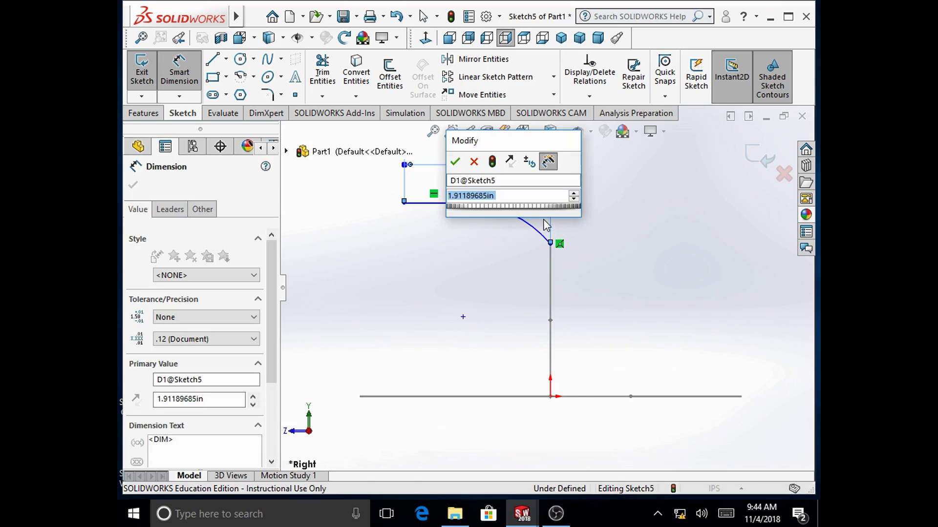
pyautogui.write('1')
pyautogui.press('Return')
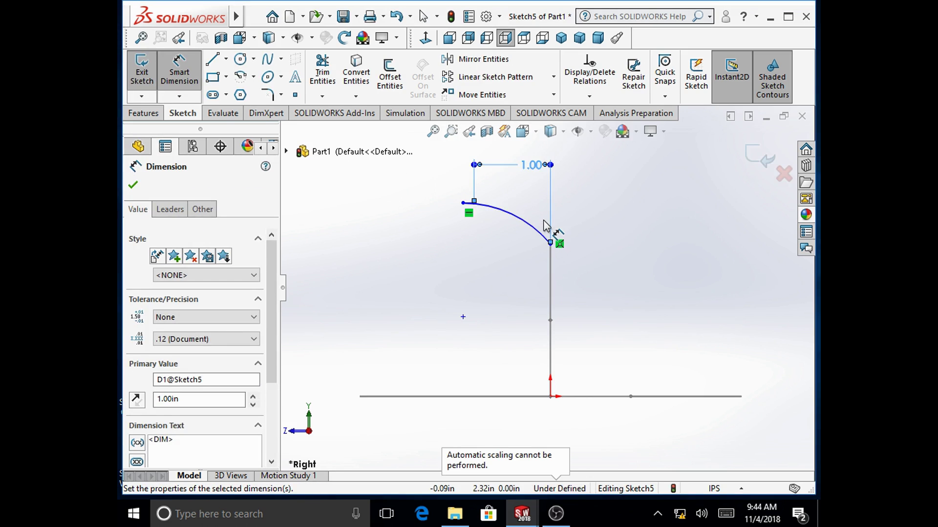
pyautogui.click(133, 185)
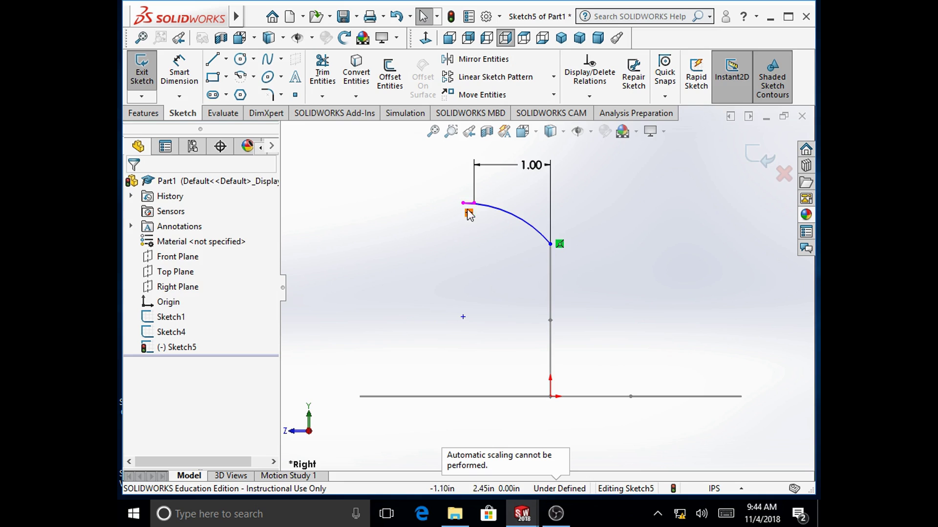
# Make the arc and horizontal line tangent, and pull their shared endpoint in to about 0.72 in from the vertical line.
pyautogui.moveTo(464, 203); pyautogui.dragTo(503, 208)
pyautogui.click(614, 230)
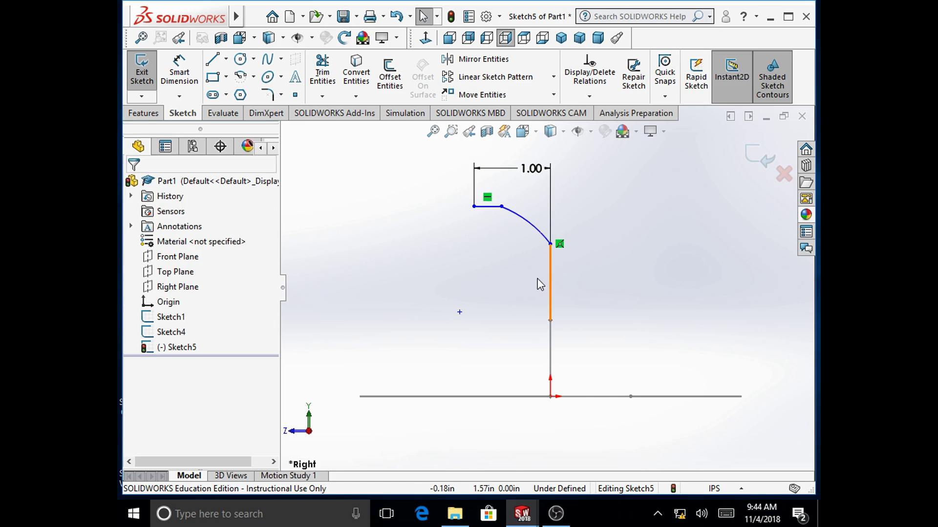
pyautogui.click(496, 207)
pyautogui.keyDown('ctrl'); pyautogui.click(518, 220); pyautogui.keyUp('ctrl')
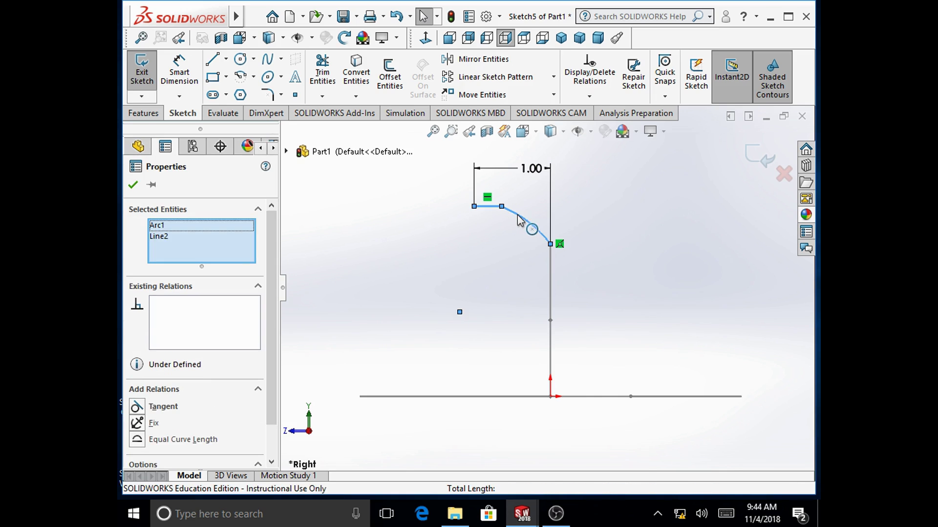
pyautogui.click(138, 408)
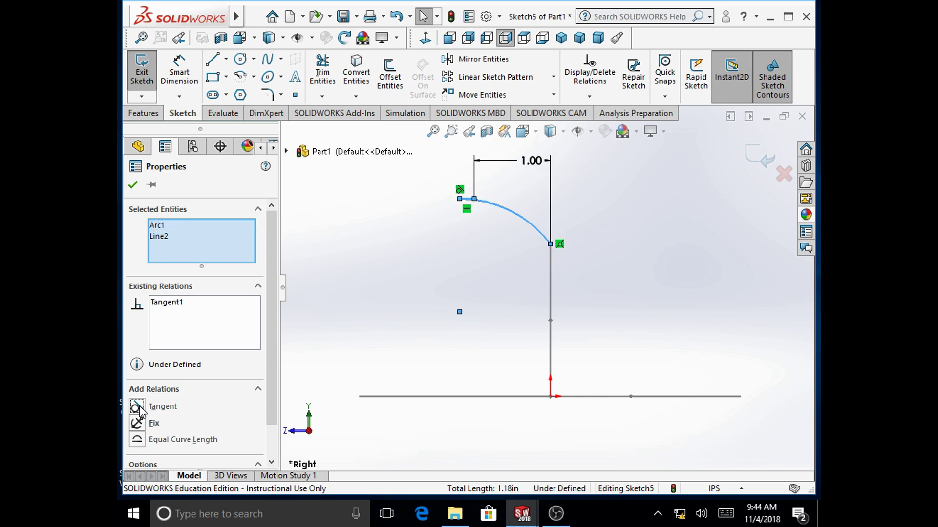
pyautogui.click(133, 185)
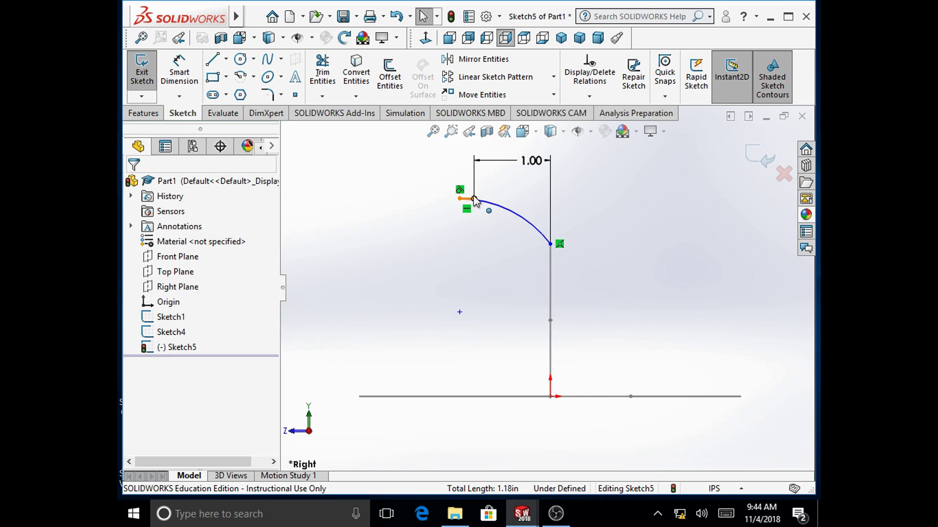
pyautogui.moveTo(459, 200); pyautogui.dragTo(496, 198)
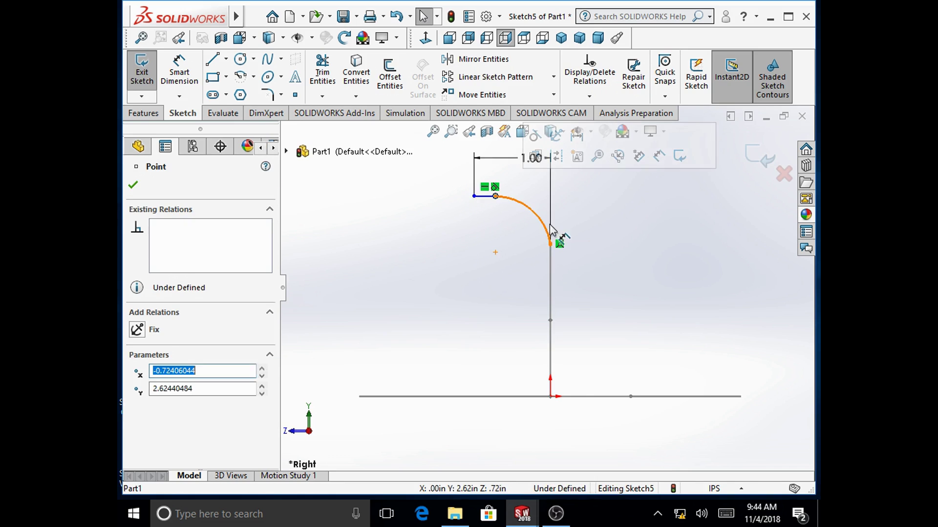
pyautogui.click(561, 234)
pyautogui.scroll(-2, 557, 249)
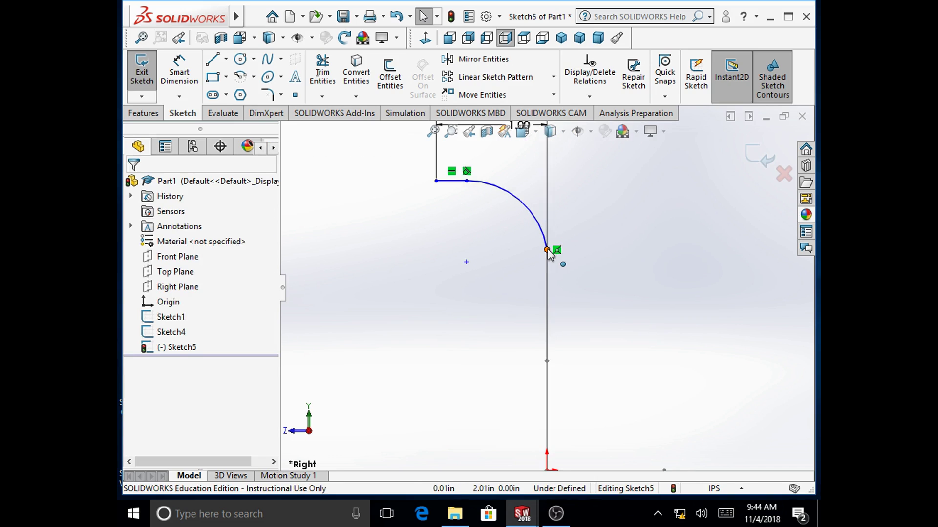
pyautogui.click(554, 249)
pyautogui.keyDown('ctrl'); pyautogui.click(547, 272); pyautogui.keyUp('ctrl')
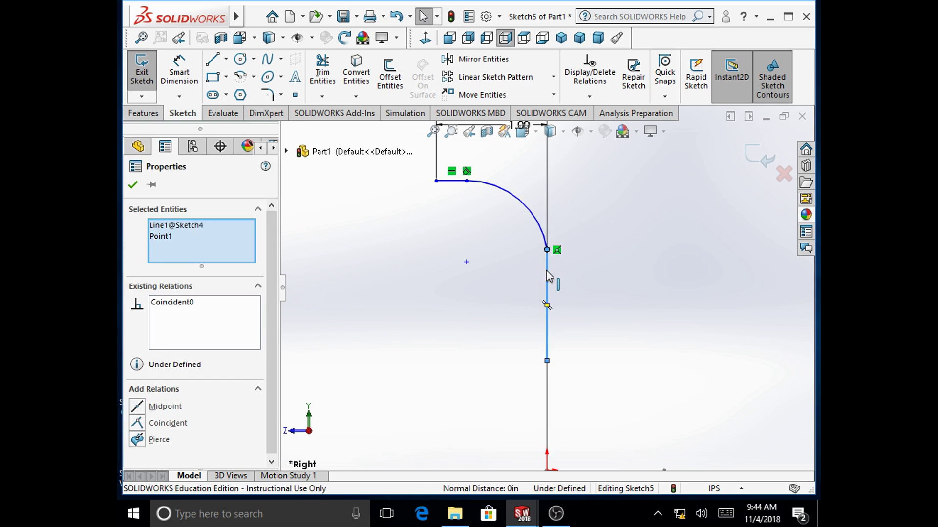
pyautogui.click(408, 312)
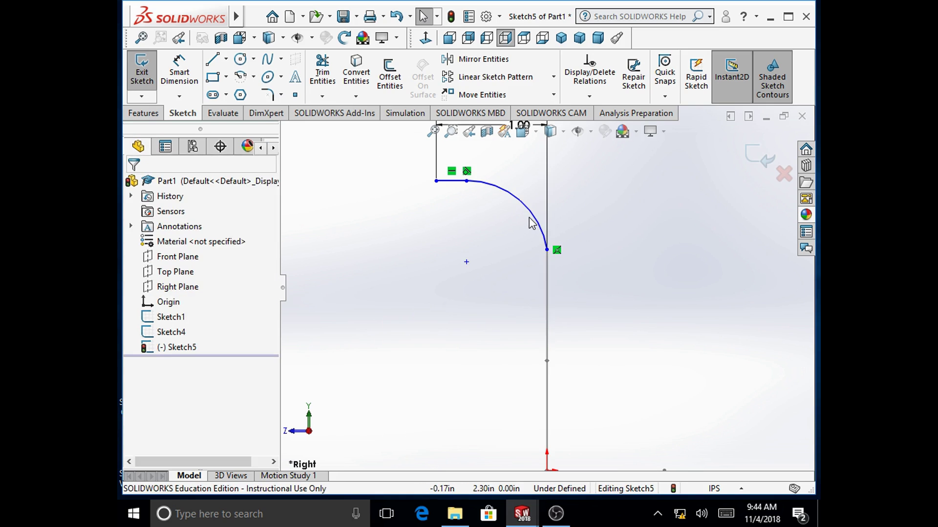
# Add a tangent relation between the arc and the vertical line of the earlier Front Plane sketch.
pyautogui.click(535, 220)
pyautogui.keyDown('ctrl'); pyautogui.click(544, 285); pyautogui.keyUp('ctrl')
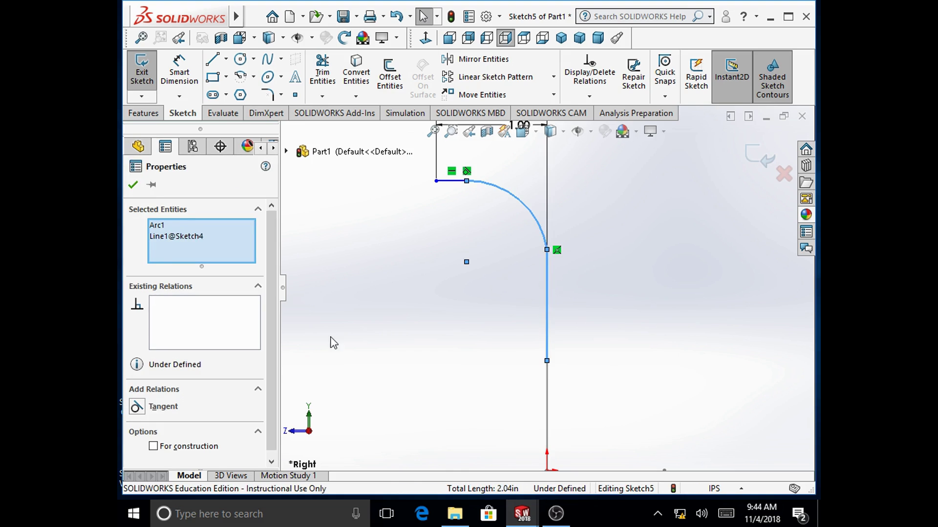
pyautogui.click(138, 406)
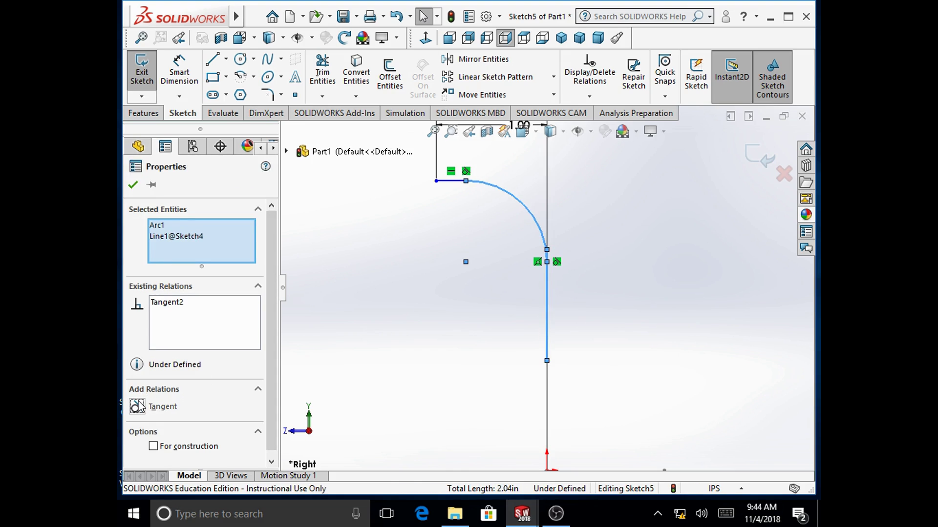
pyautogui.click(132, 185)
# Move the arc's lower endpoint up past the vertical line's top end to about 2.09 in above the origin.
pyautogui.scroll(-5, 553, 259)
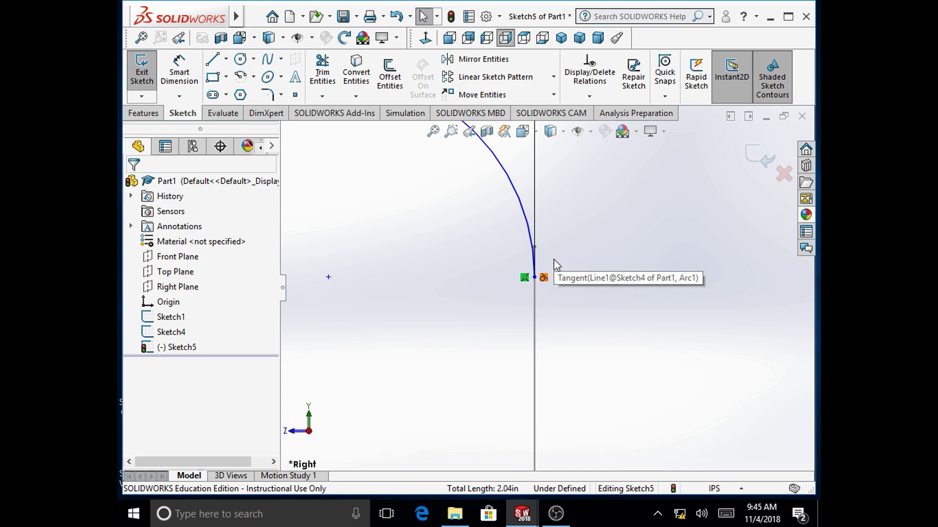
pyautogui.moveTo(535, 277); pyautogui.dragTo(537, 226)
pyautogui.click(580, 260)
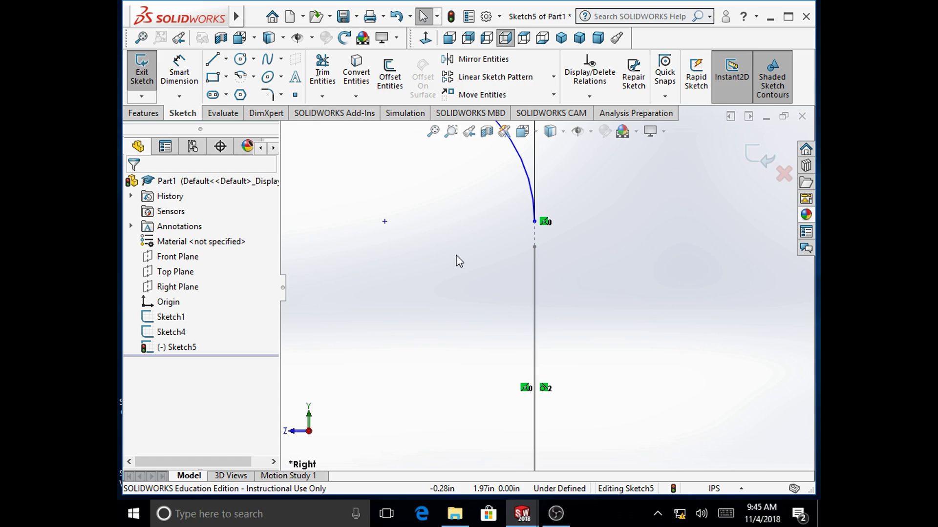
# Add a pierce relation between the arc's lower endpoint and the vertical line of the earlier sketch.
pyautogui.click(535, 222)
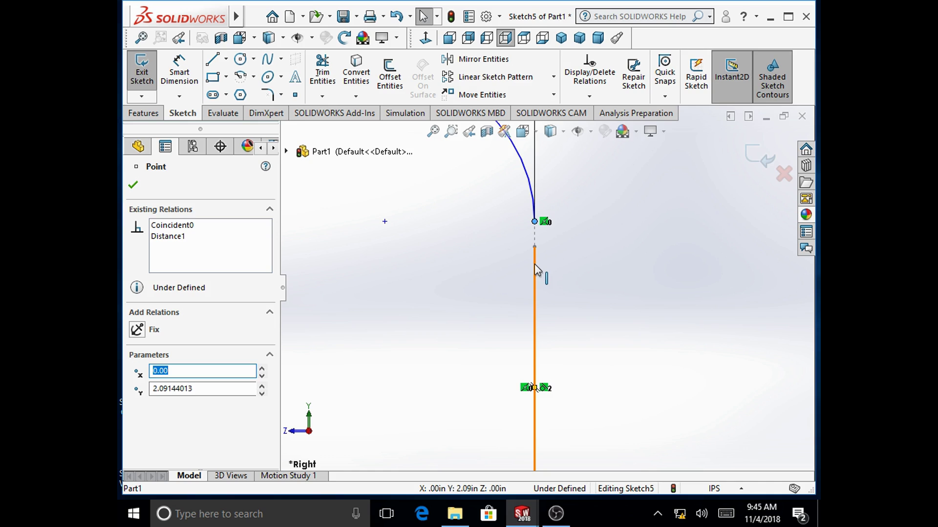
pyautogui.keyDown('ctrl'); pyautogui.click(535, 268); pyautogui.keyUp('ctrl')
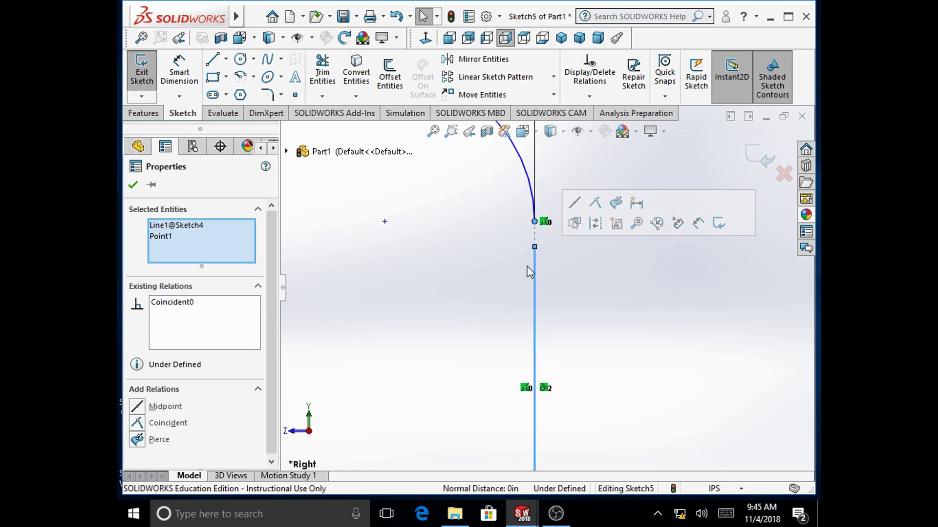
pyautogui.click(146, 441)
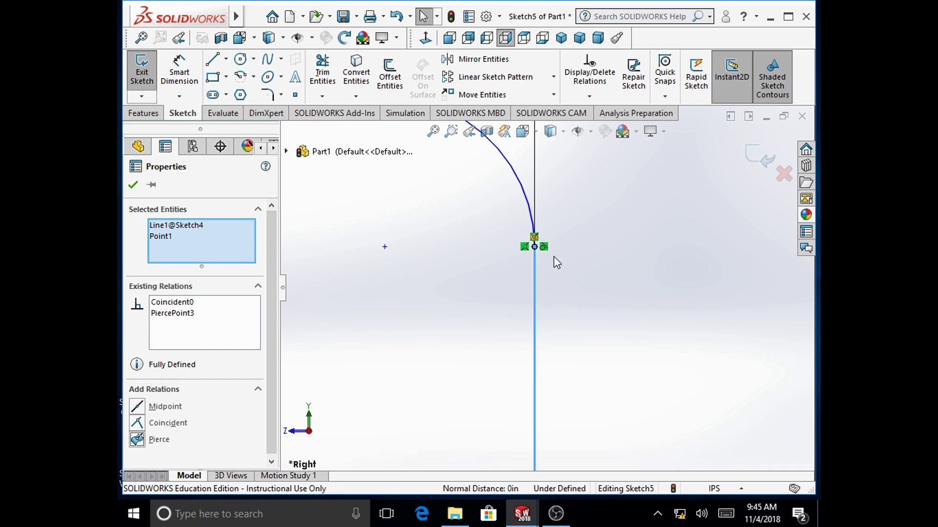
pyautogui.click(136, 186)
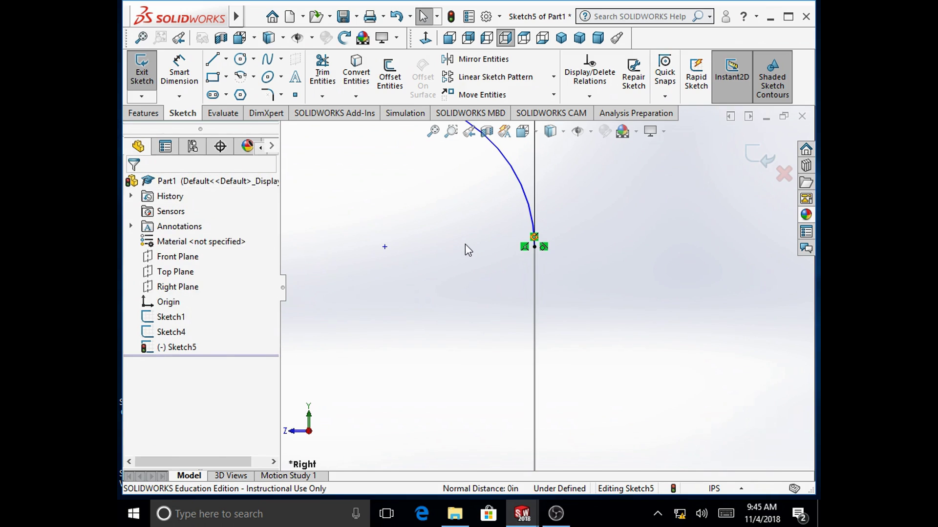
# Dimension the arc of the Right Plane sketch with a radius of 0.5 in.
pyautogui.scroll(3, 496, 250)
pyautogui.scroll(3, 496, 250)
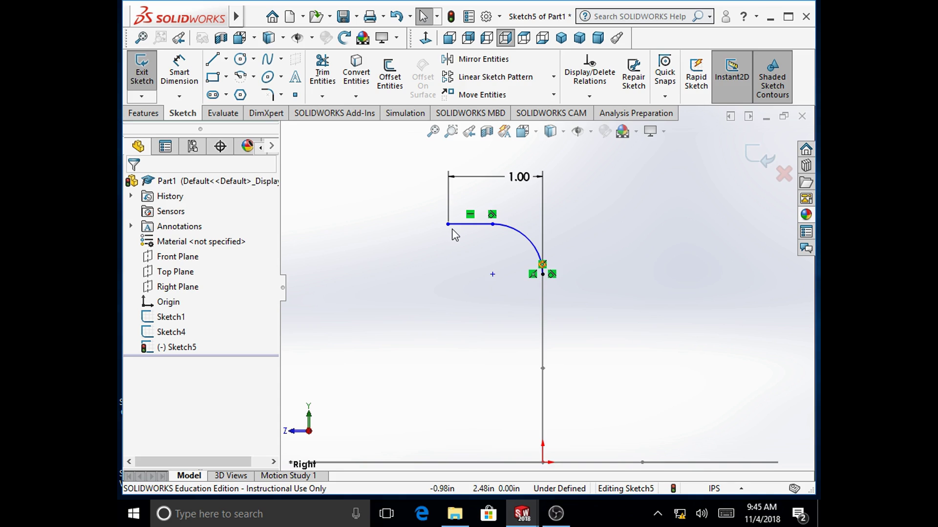
pyautogui.click(179, 68)
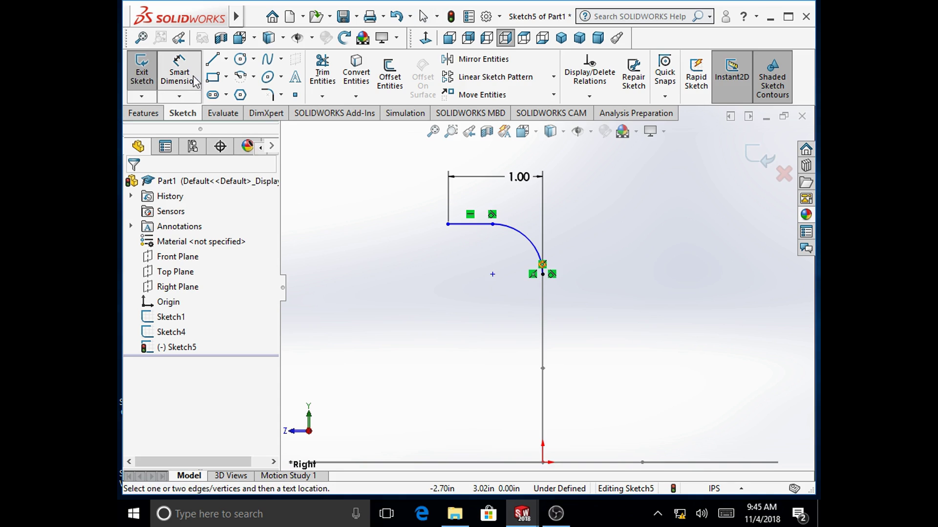
pyautogui.click(533, 240)
pyautogui.click(593, 219)
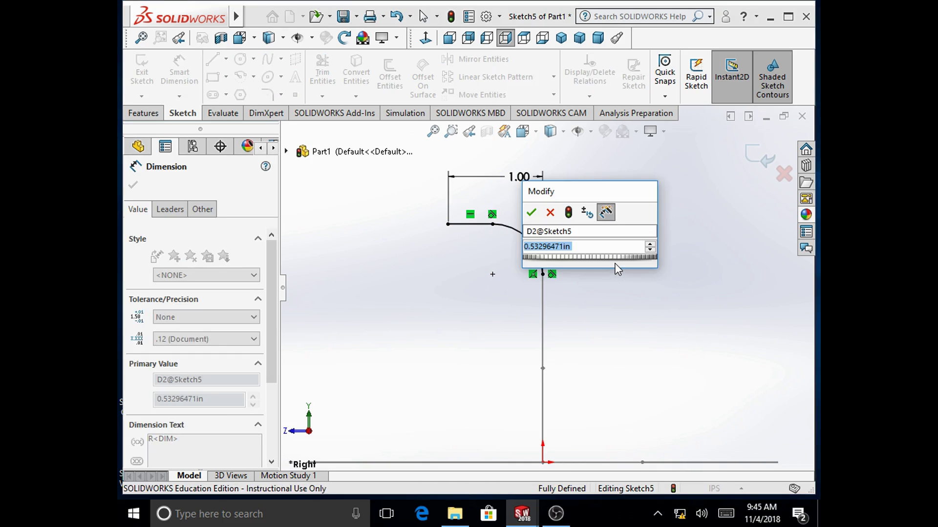
pyautogui.write('.5')
pyautogui.moveTo(618, 270)
pyautogui.press('Return')
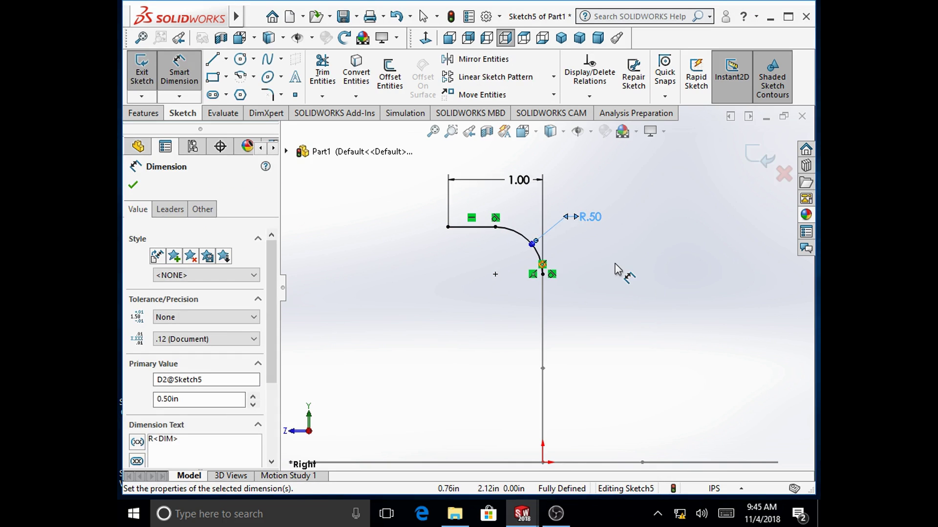
pyautogui.click(133, 185)
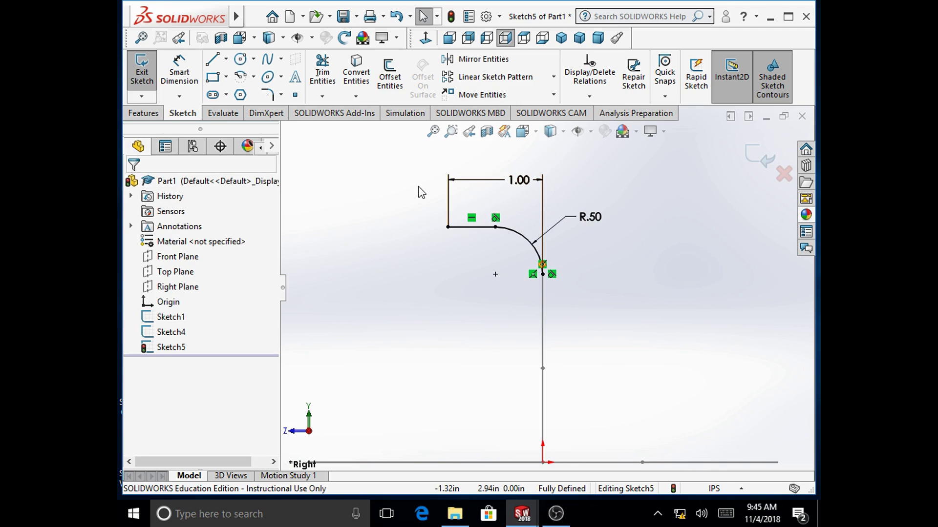
# Finish the Right Plane sketch and show the whole wire path in isometric view.
pyautogui.click(530, 240)
pyautogui.click(753, 157)
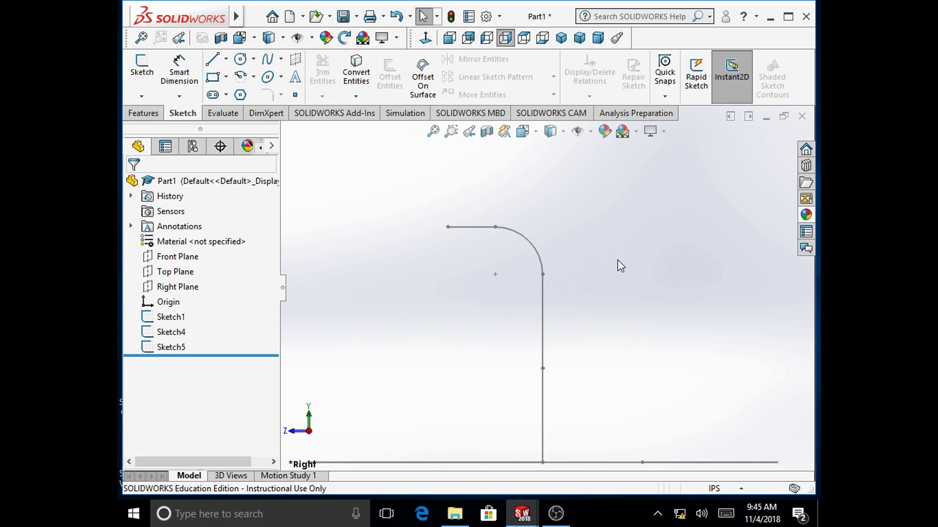
pyautogui.scroll(2, 600, 279)
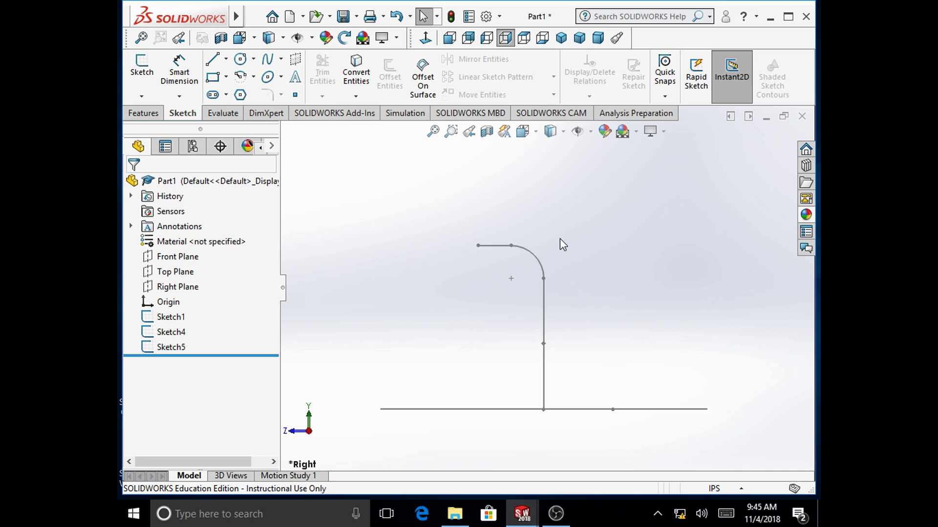
pyautogui.click(523, 131)
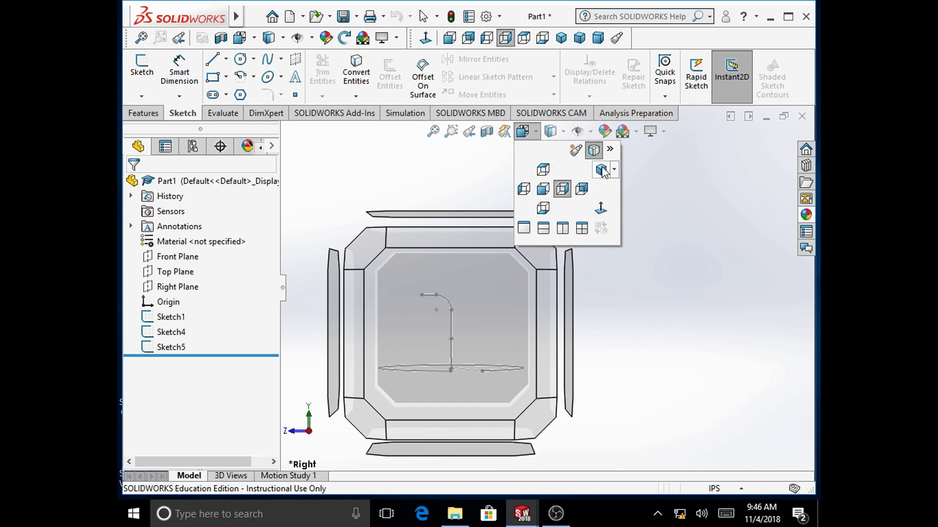
pyautogui.click(605, 173)
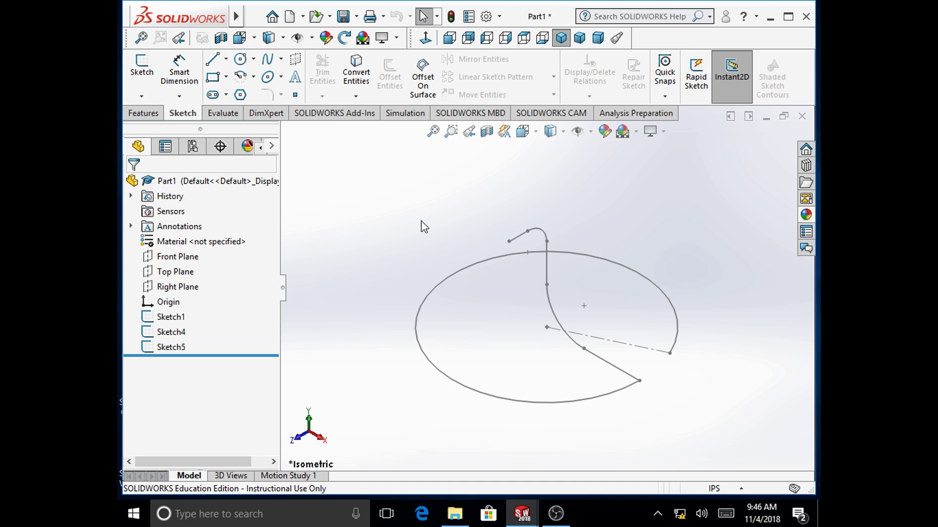
# Create a reference plane through the free endpoint of the upper horizontal line, parallel to the Top Plane.
pyautogui.click(146, 115)
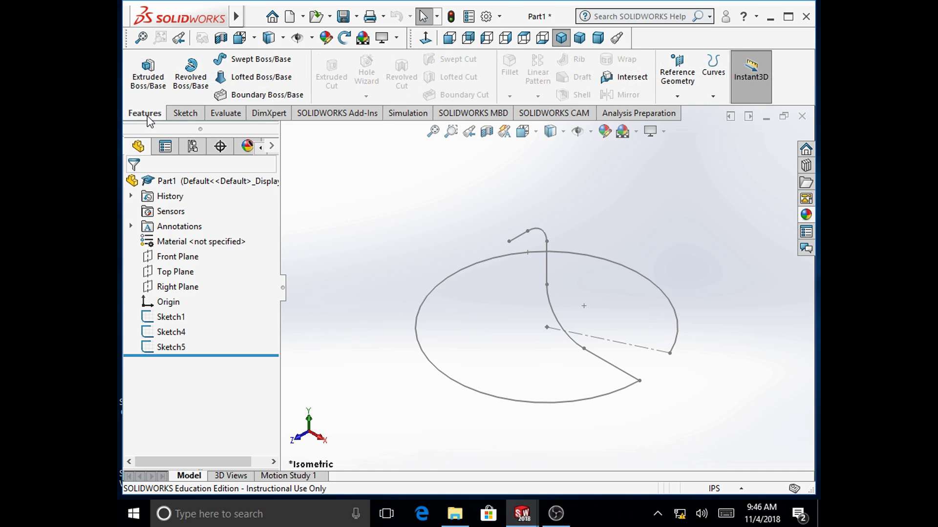
pyautogui.click(674, 96)
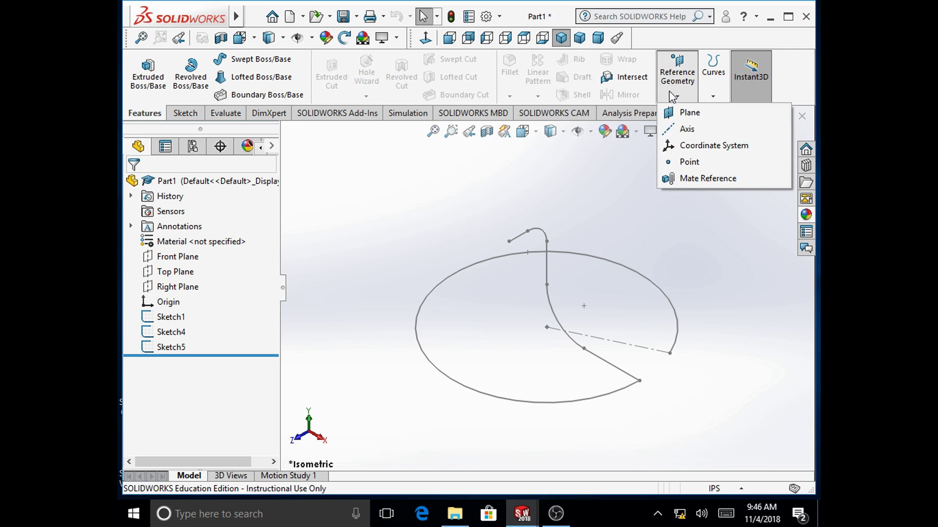
pyautogui.click(689, 113)
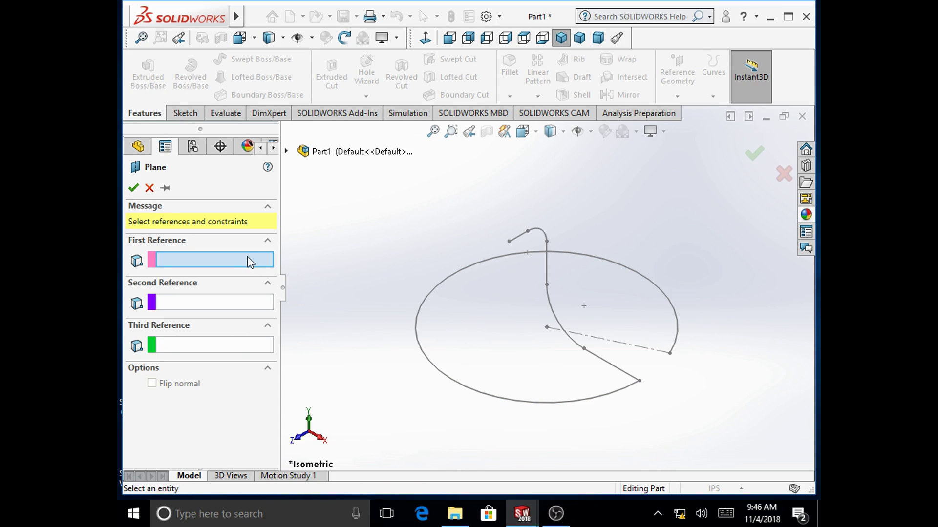
pyautogui.click(508, 244)
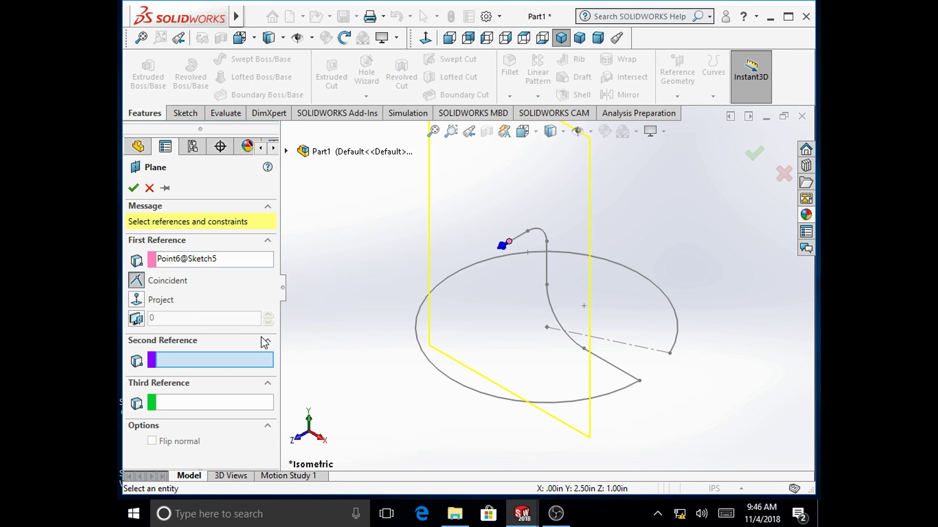
pyautogui.click(286, 152)
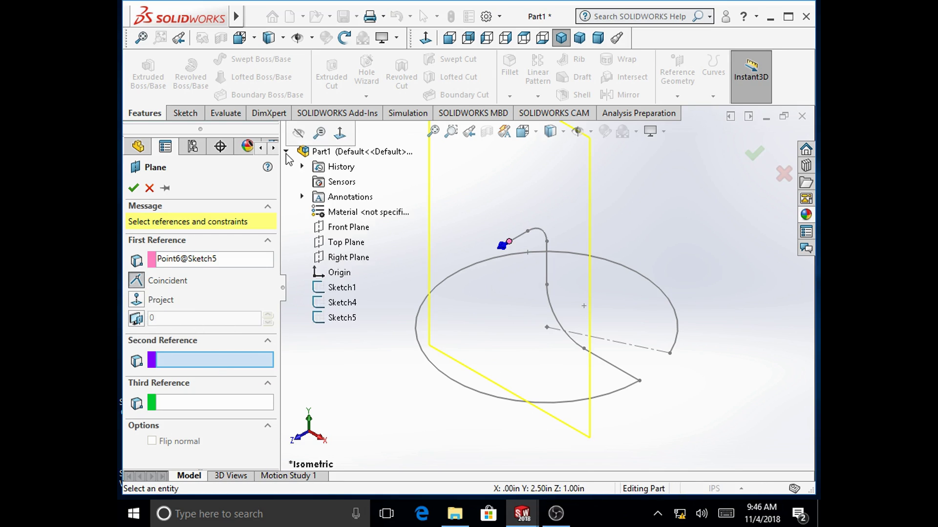
pyautogui.click(330, 243)
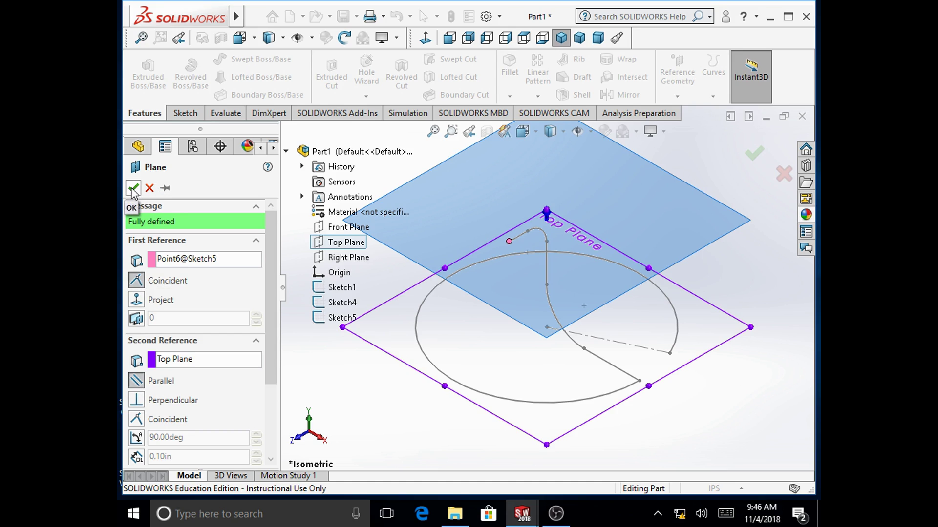
pyautogui.click(133, 189)
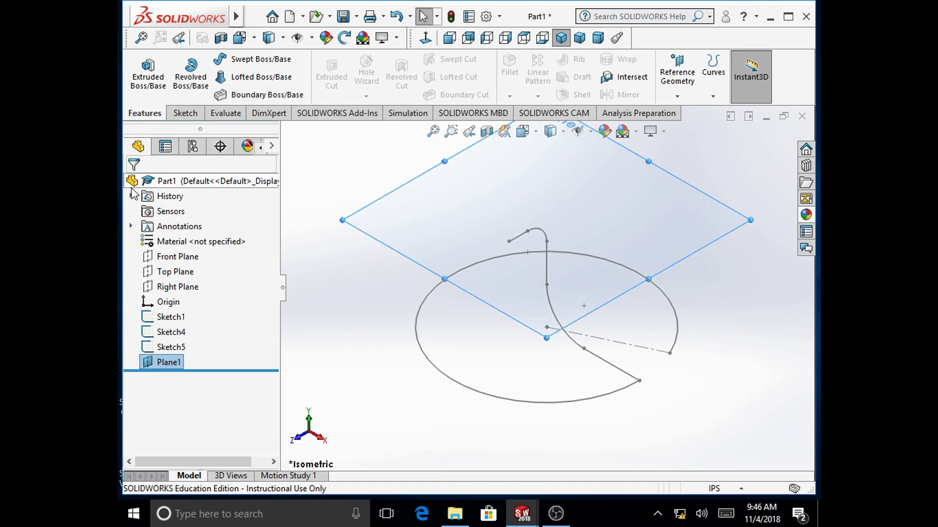
# Rename the new reference plane as Helix Plane.
pyautogui.click(169, 364)
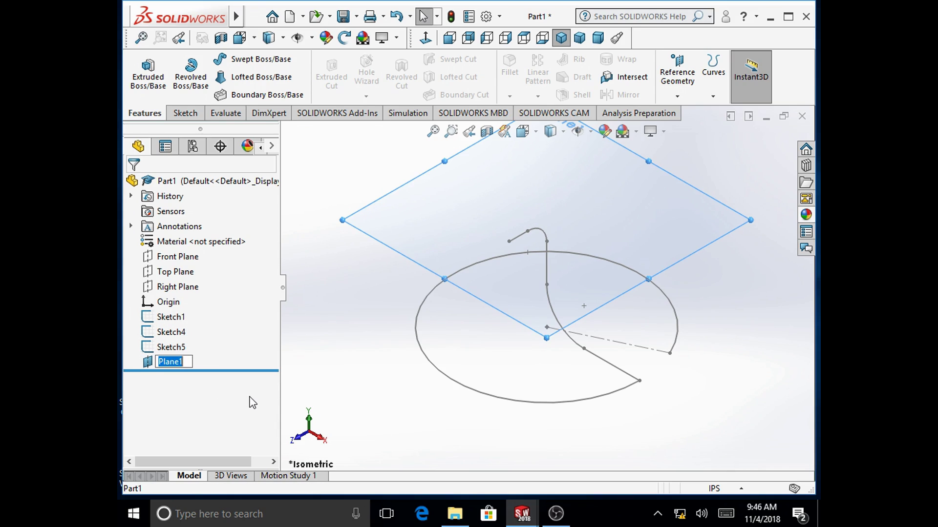
pyautogui.write('Helix Plane')
pyautogui.press('Return')
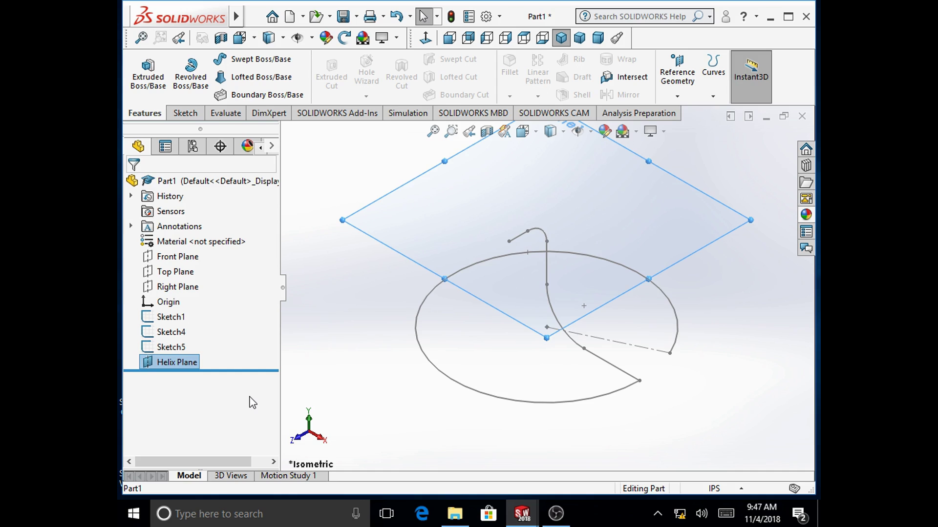
# Start a sketch on the Helix Plane and draw a circle about 2.98 in in diameter centred on the origin.
pyautogui.rightClick(185, 365)
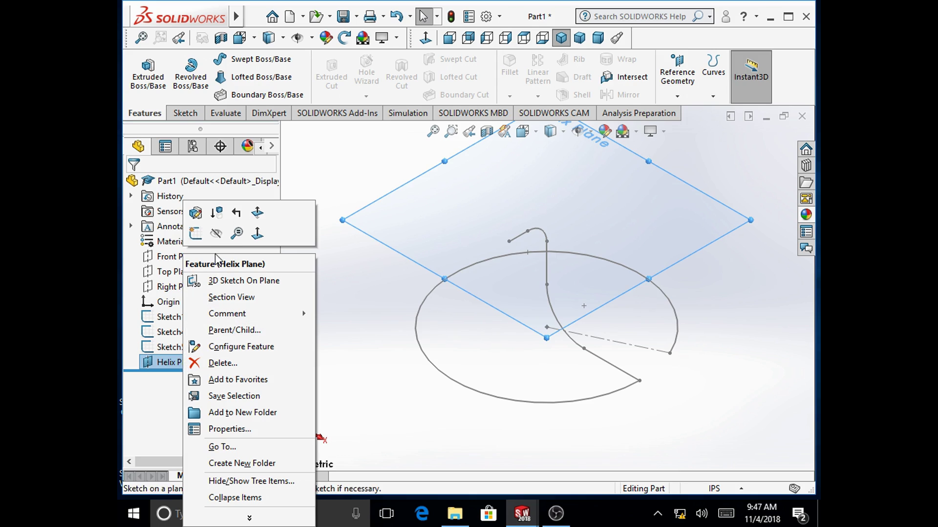
pyautogui.click(196, 234)
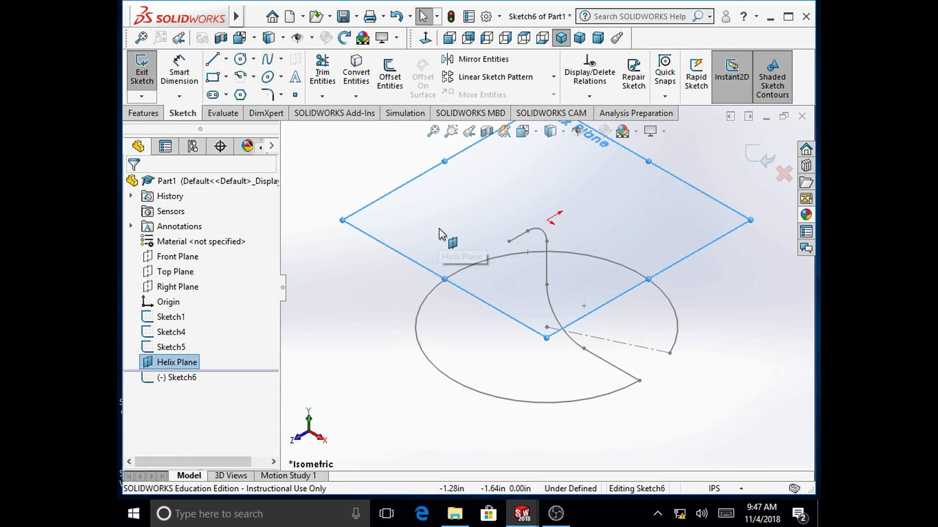
pyautogui.click(522, 131)
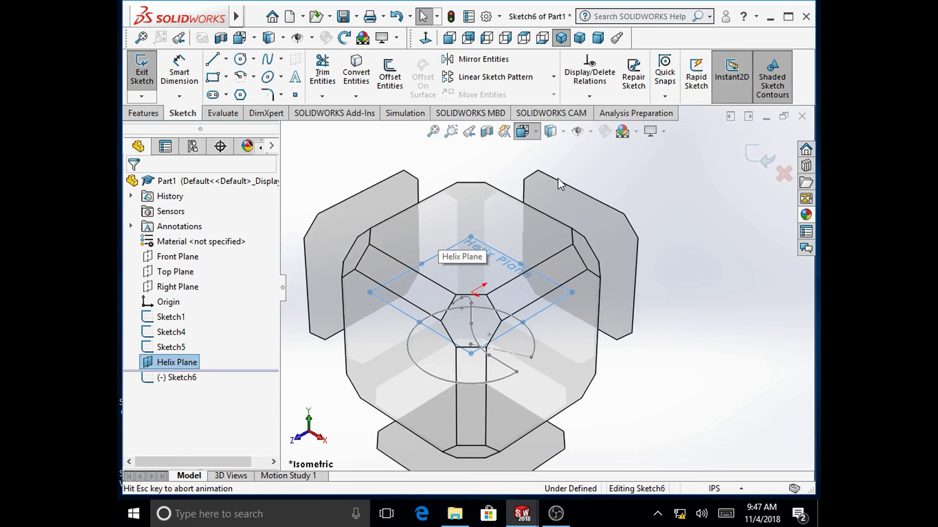
pyautogui.click(601, 210)
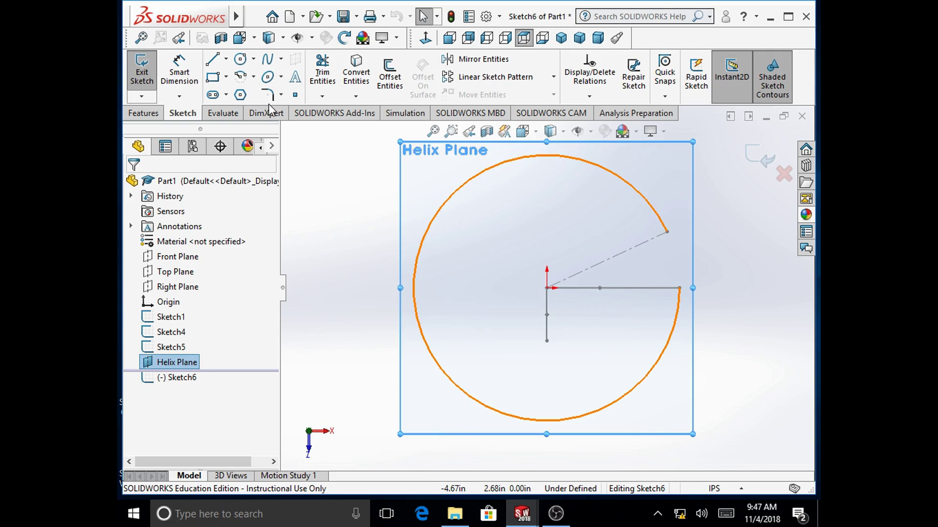
pyautogui.click(241, 59)
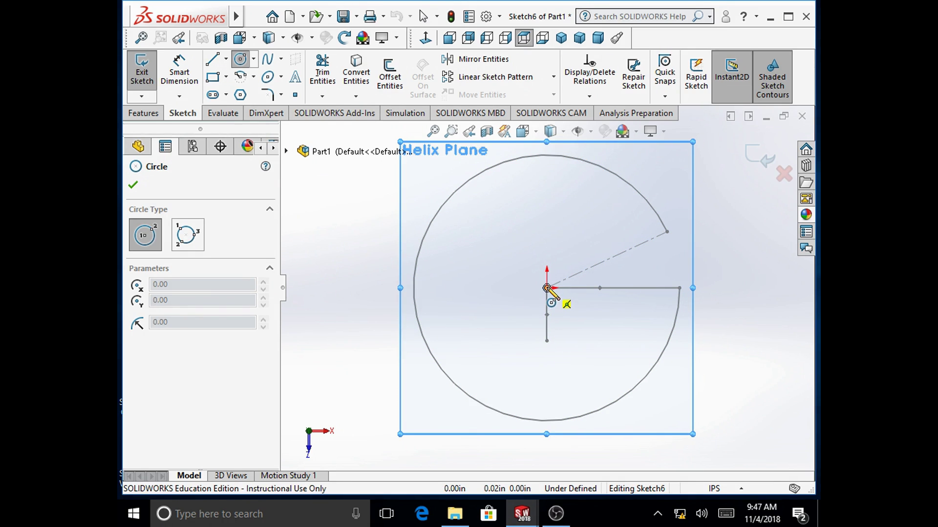
pyautogui.moveTo(546, 288); pyautogui.dragTo(593, 224)
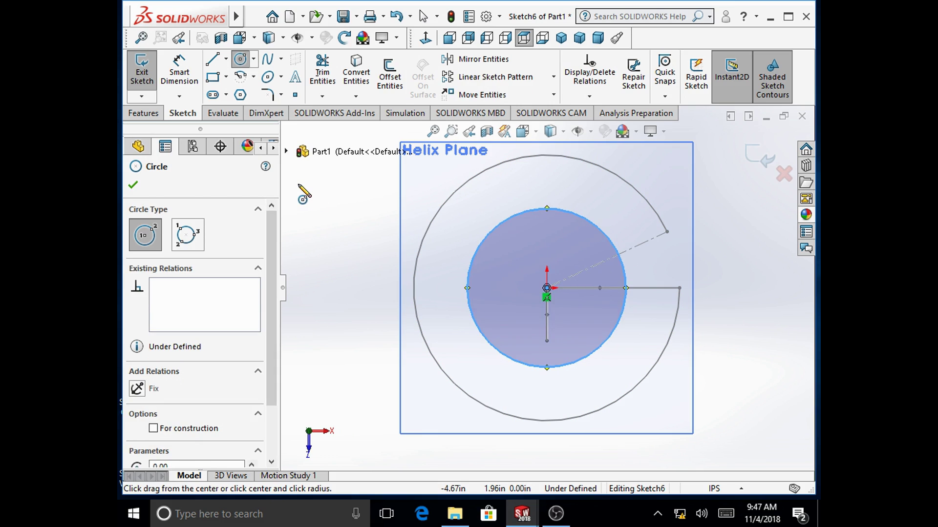
pyautogui.click(133, 185)
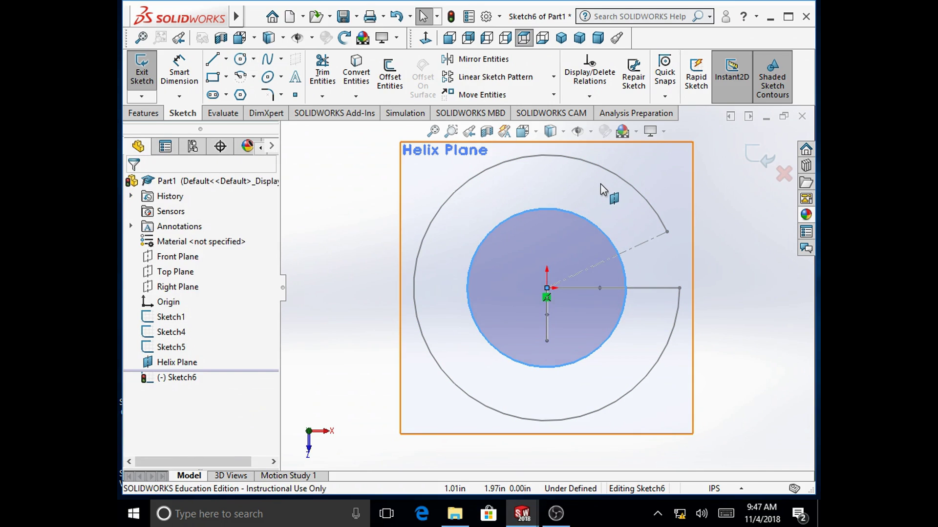
# Convert the circle on the Helix Plane to construction geometry.
pyautogui.click(510, 222)
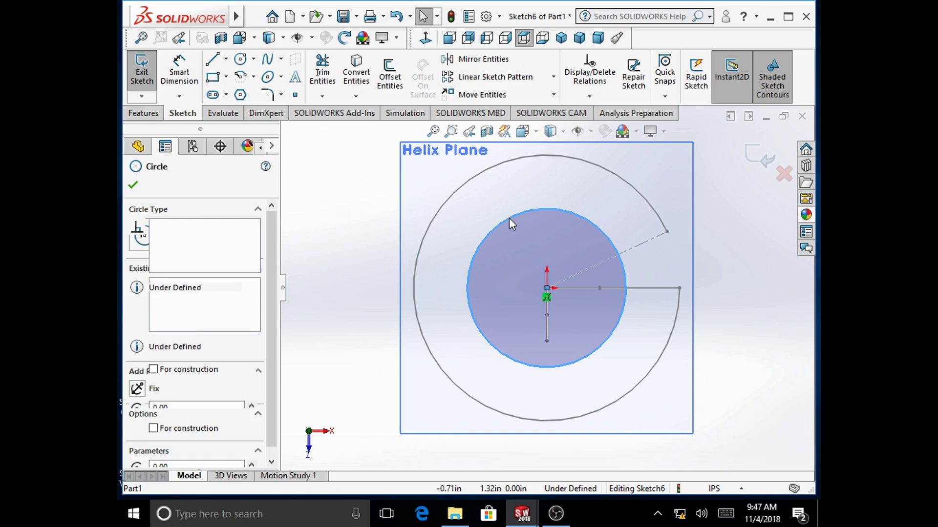
pyautogui.click(153, 370)
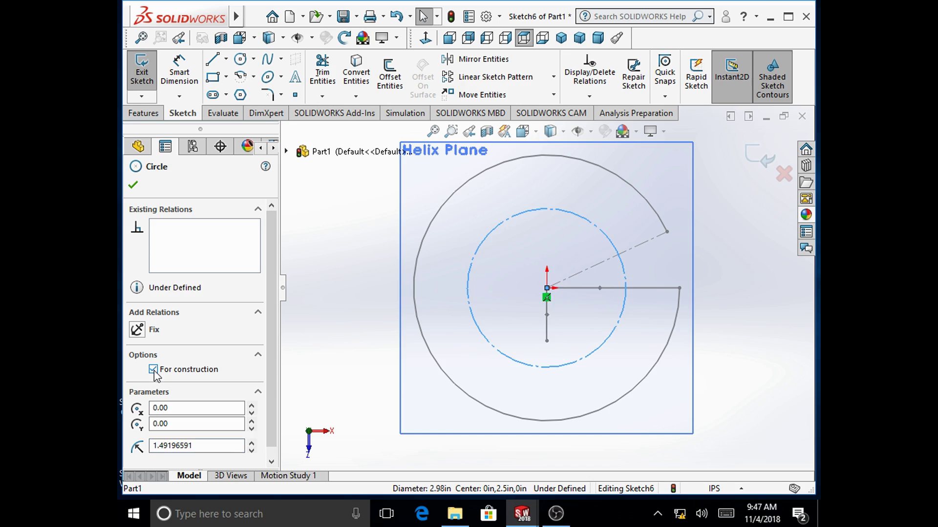
pyautogui.click(133, 185)
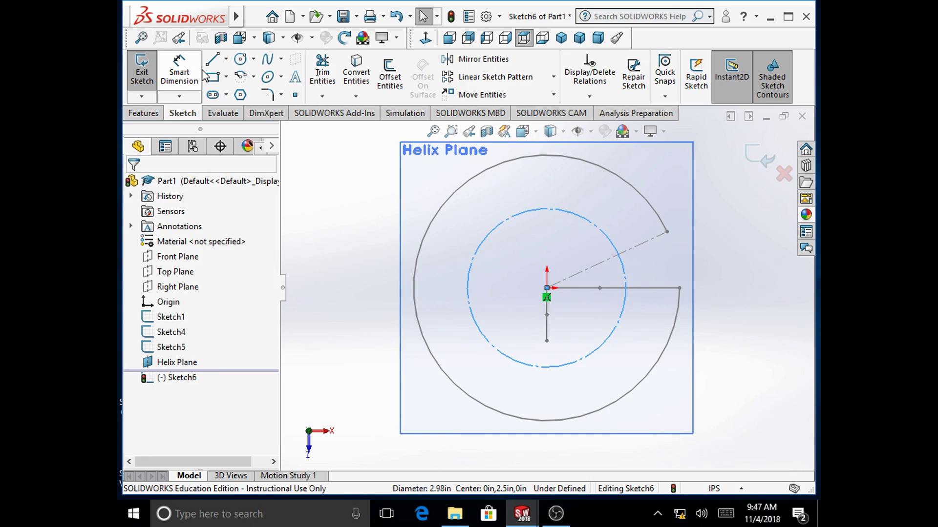
# Dimension the construction circle with a diameter of 3.6 in.
pyautogui.click(177, 71)
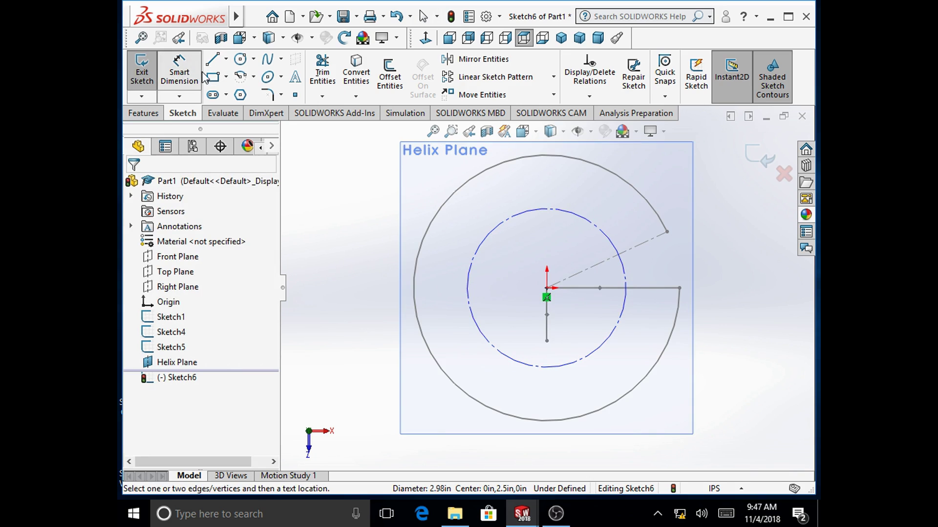
pyautogui.click(609, 237)
pyautogui.click(687, 201)
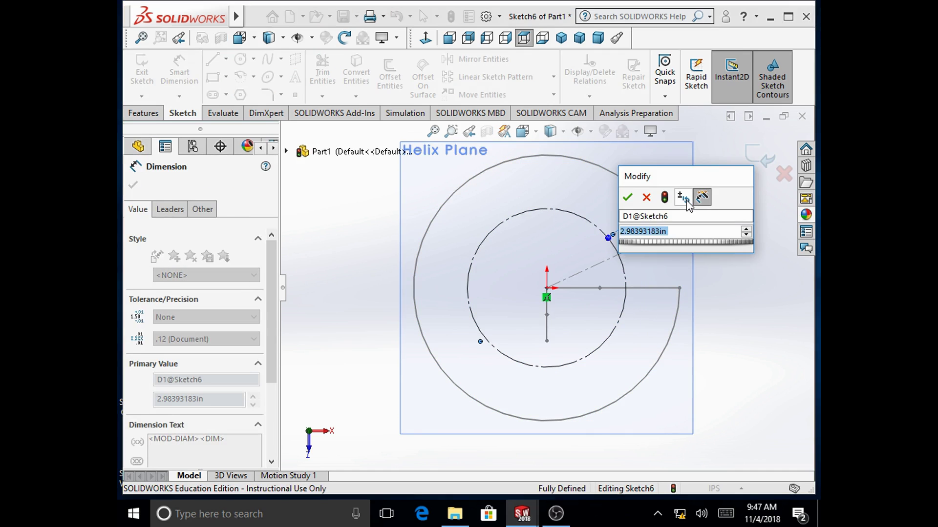
pyautogui.write('3.6')
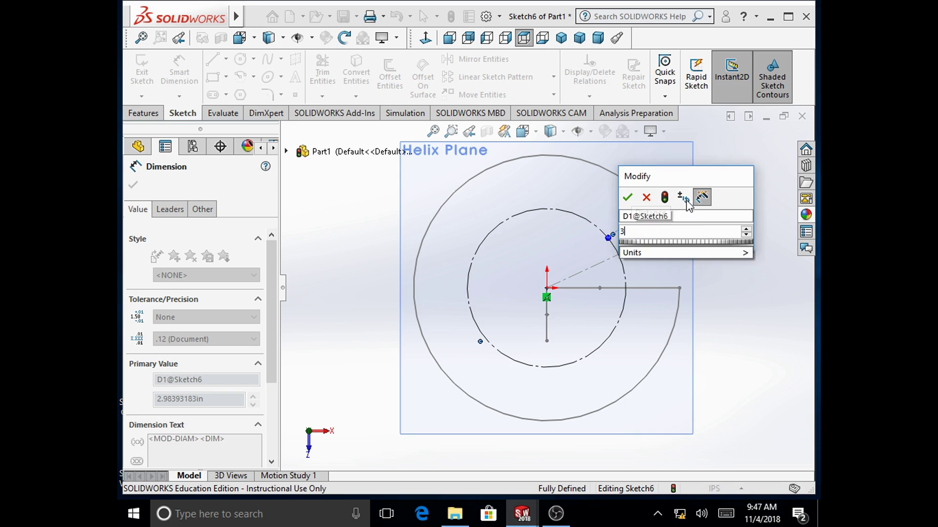
pyautogui.press('Return')
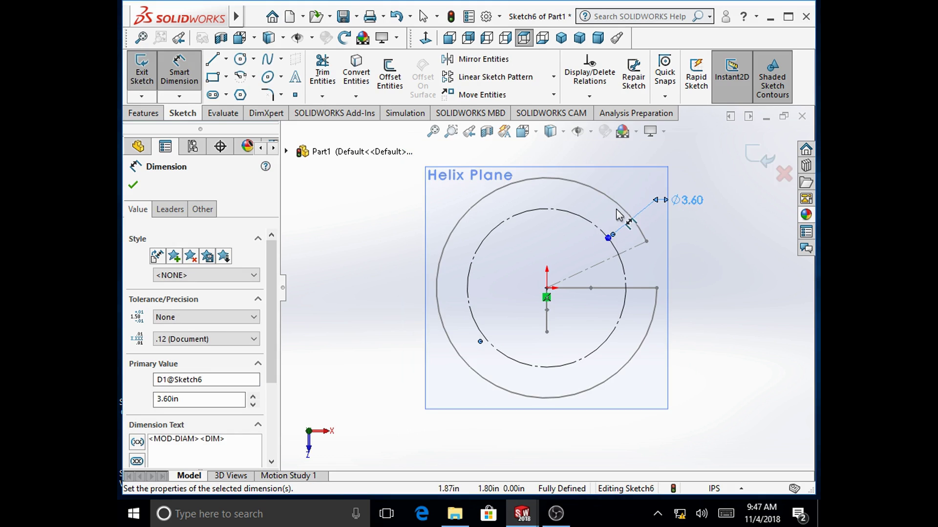
pyautogui.click(134, 186)
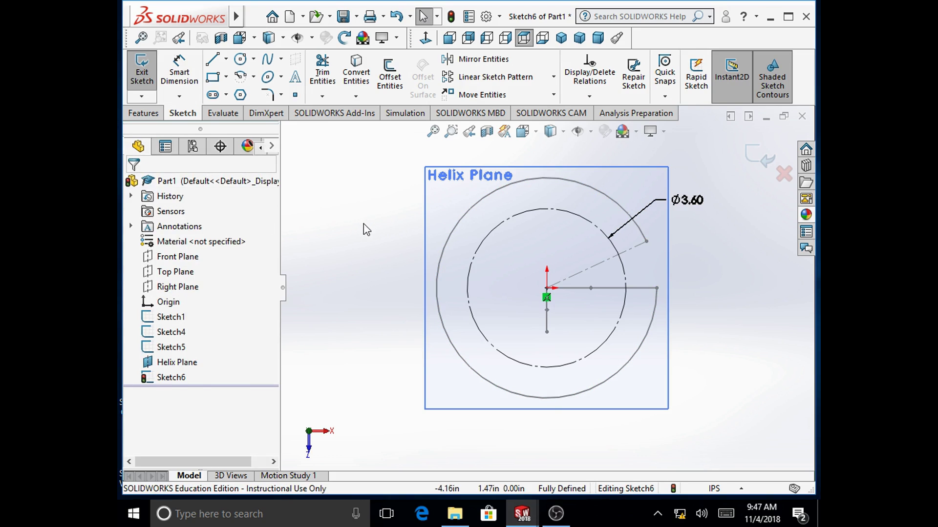
# Draw a three-point arc of about 0.84 in radius from the vertical line's free end to the construction circle's lower-left side.
pyautogui.click(242, 77)
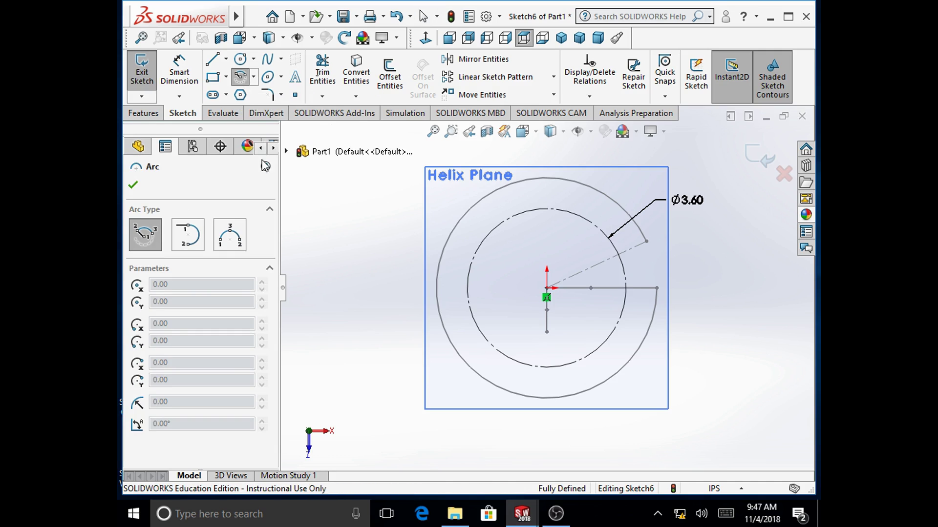
pyautogui.click(242, 230)
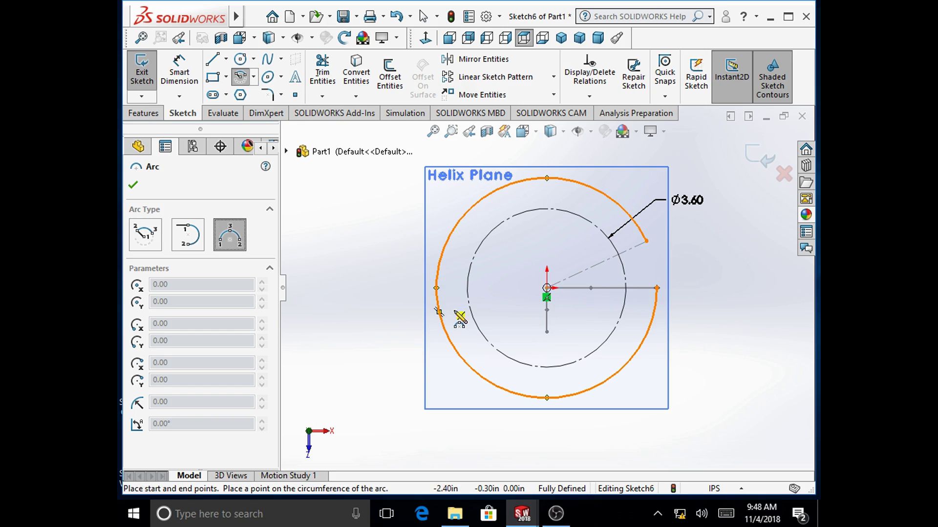
pyautogui.click(547, 334)
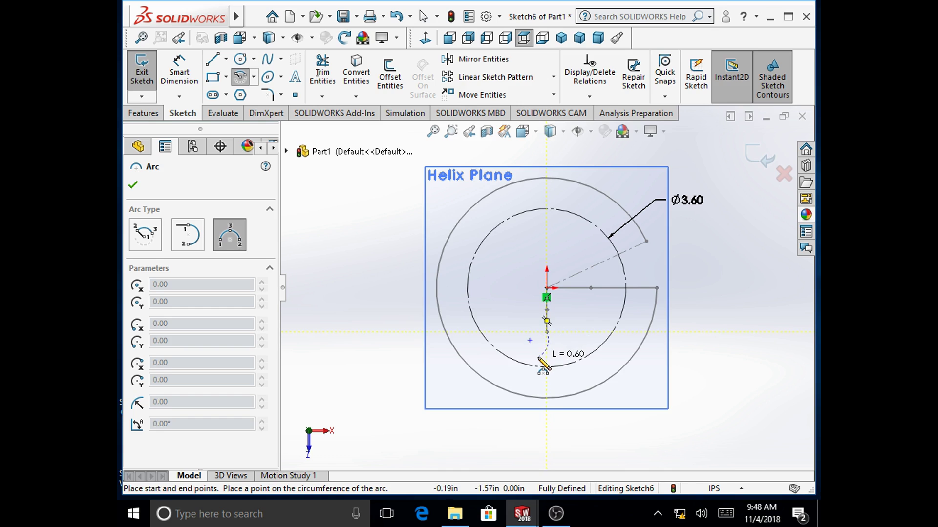
pyautogui.click(498, 351)
pyautogui.click(539, 355)
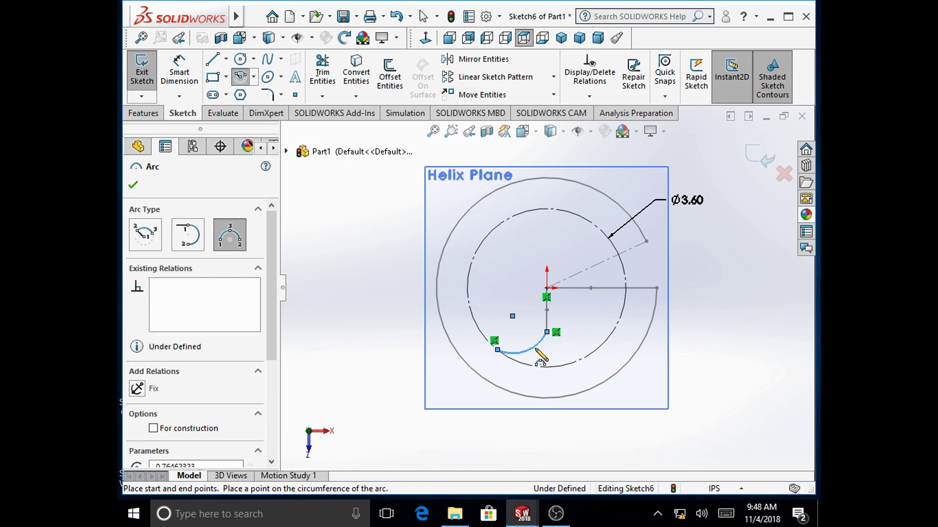
pyautogui.rightClick(396, 301)
pyautogui.click(425, 306)
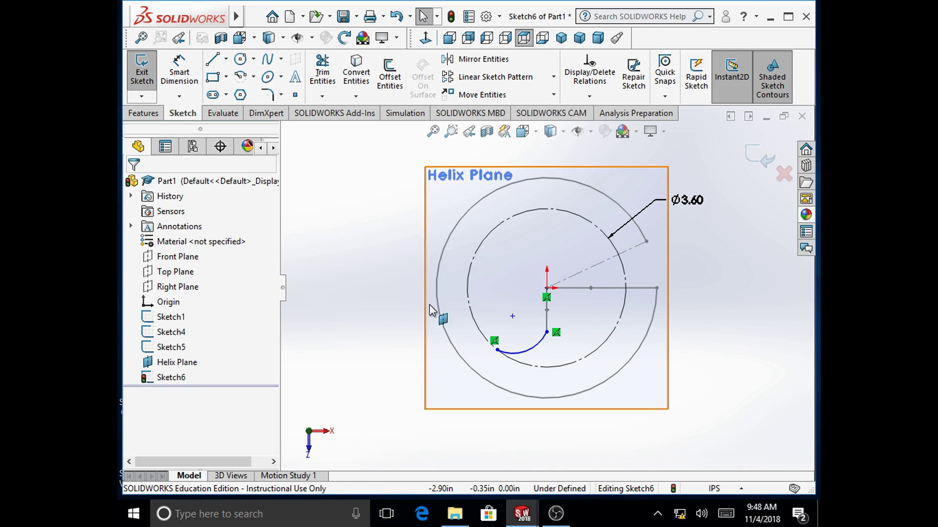
# Draw a second three-point arc along the construction circle, radius 1.8 in and about 43°, starting at the first arc's end on the circle.
pyautogui.click(240, 79)
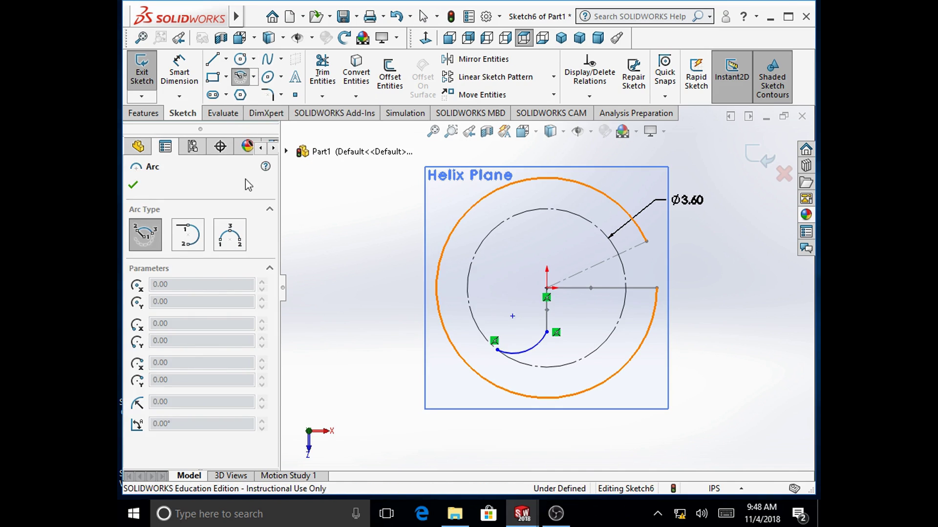
pyautogui.click(231, 238)
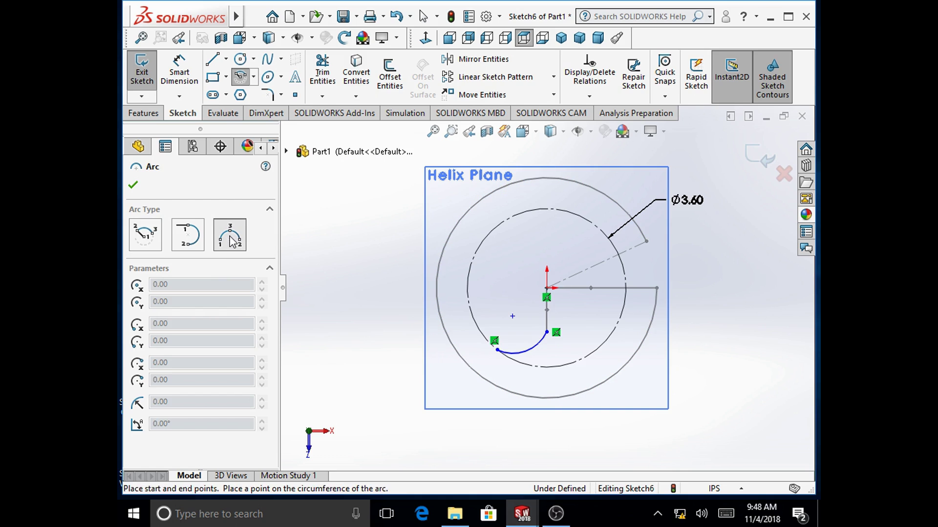
pyautogui.click(498, 350)
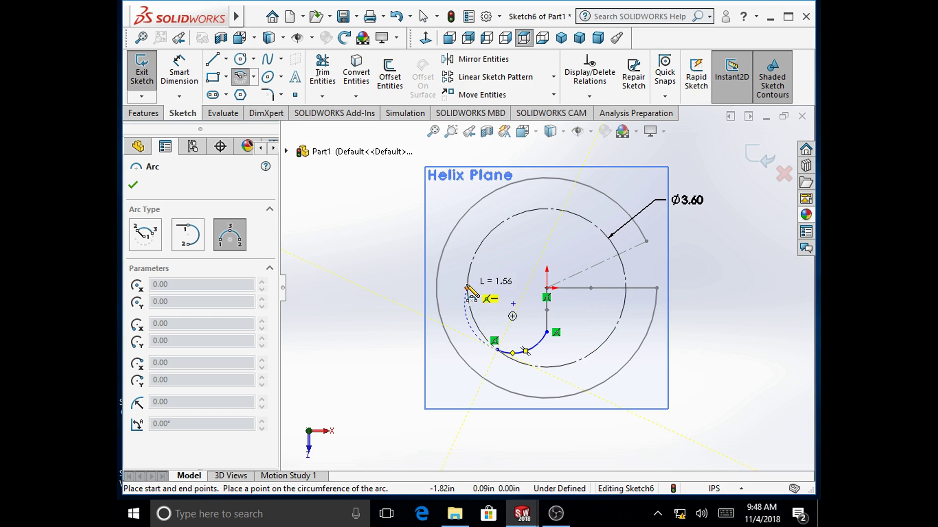
pyautogui.click(469, 300)
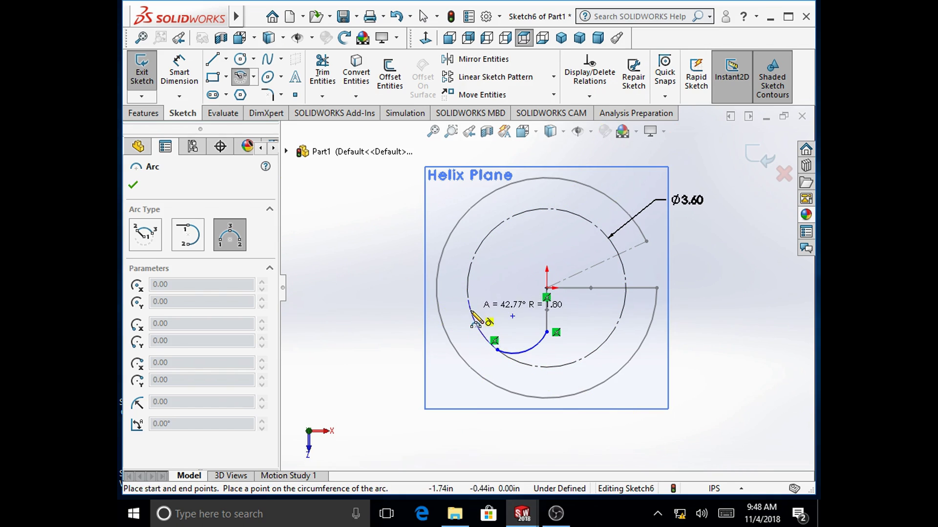
pyautogui.click(480, 326)
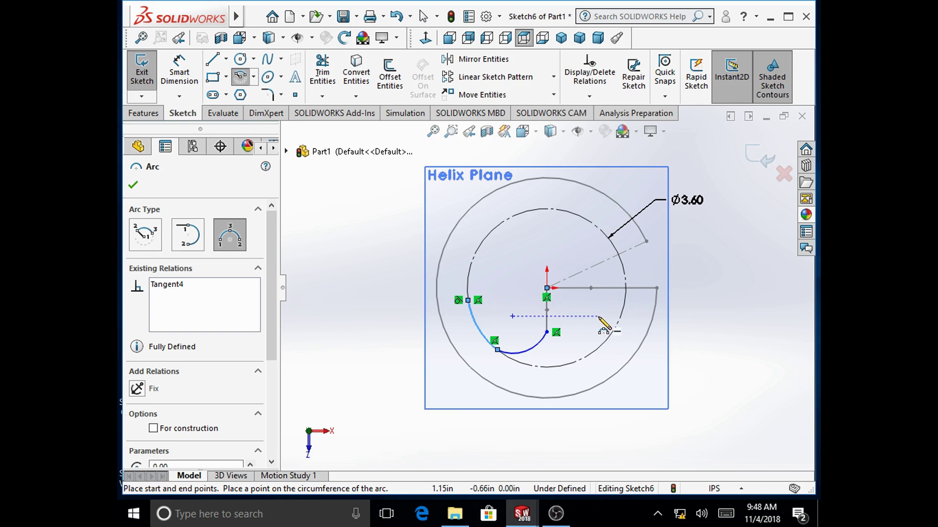
pyautogui.rightClick(716, 272)
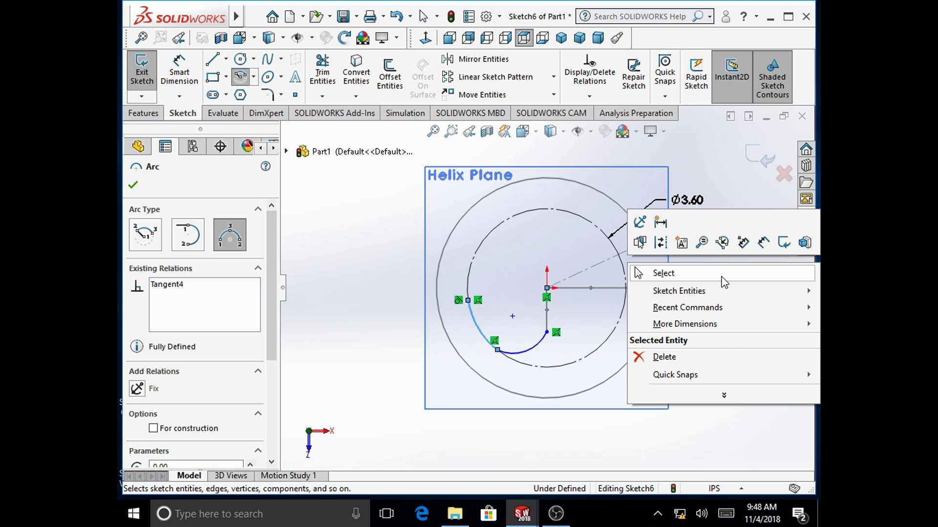
pyautogui.click(724, 282)
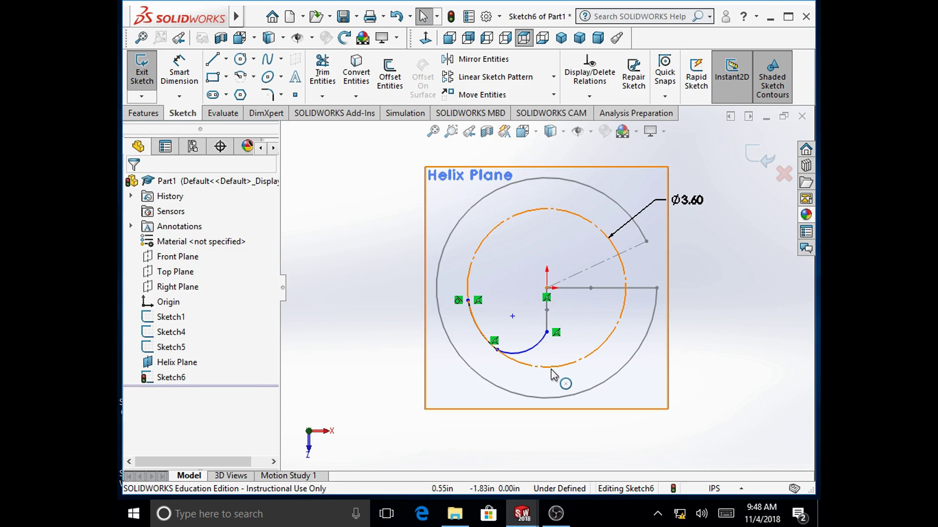
# Add a tangent relation between the small arc and the vertical line of the earlier sketch.
pyautogui.click(539, 345)
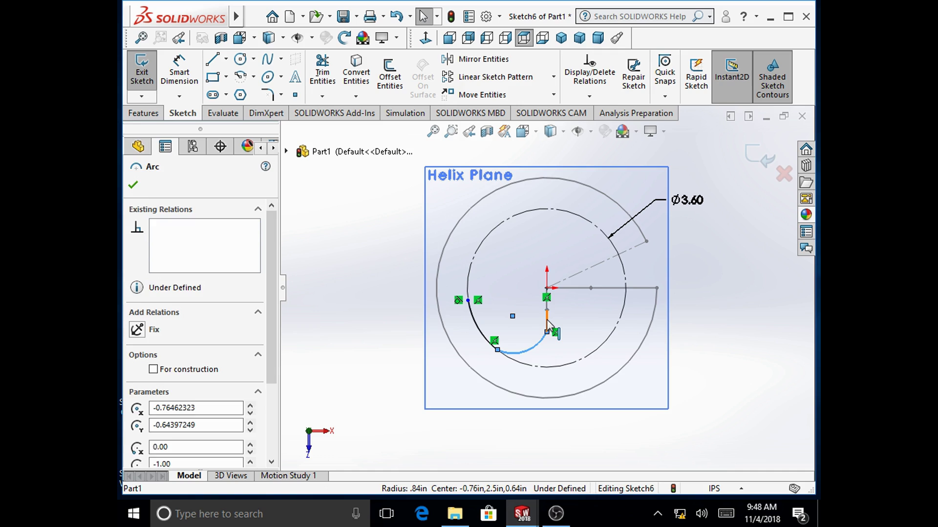
pyautogui.keyDown('ctrl'); pyautogui.click(546, 319); pyautogui.keyUp('ctrl')
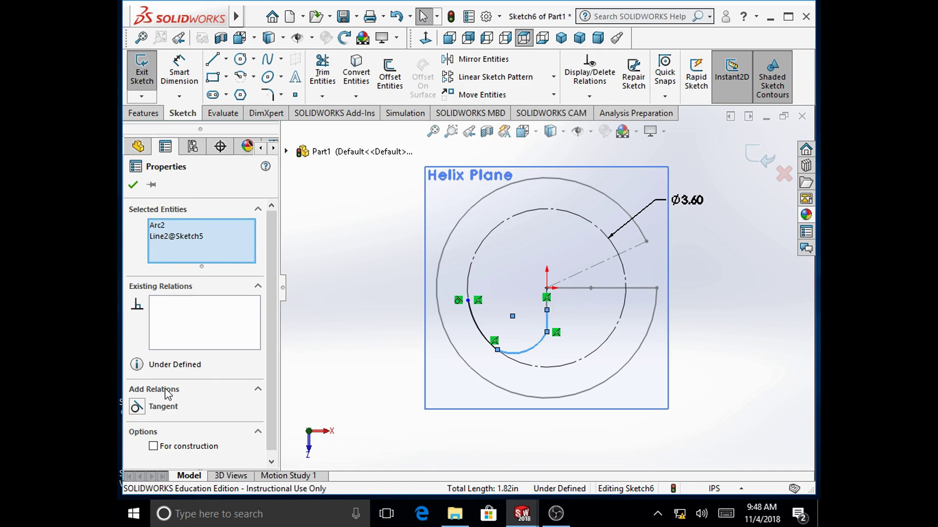
pyautogui.click(138, 407)
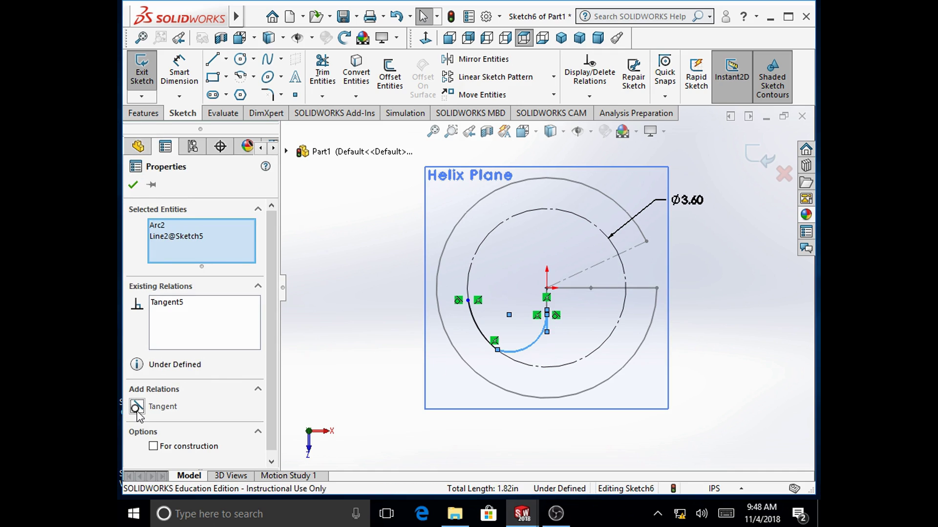
pyautogui.click(132, 185)
# Pull the small arc's upper endpoint just past the vertical line's lower end and add a pierce relation between that point and the line.
pyautogui.scroll(-3, 546, 313)
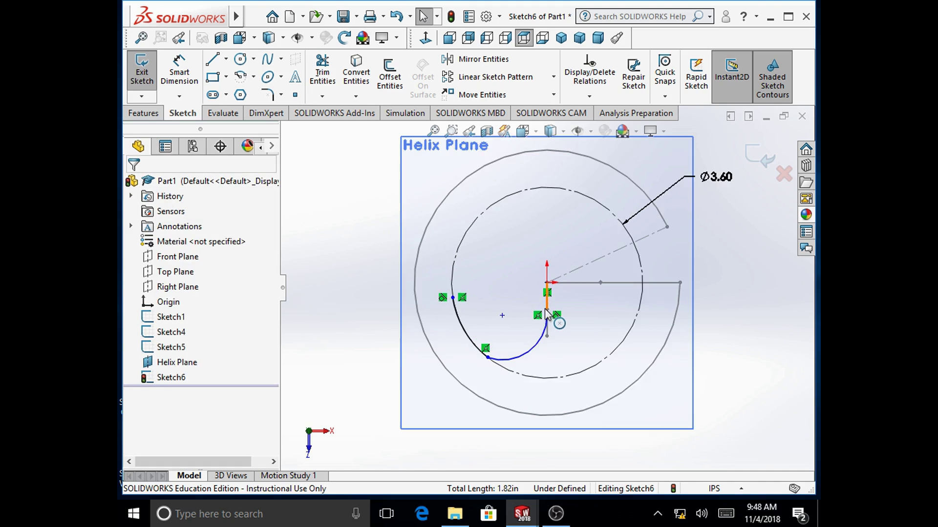
pyautogui.scroll(-2, 550, 323)
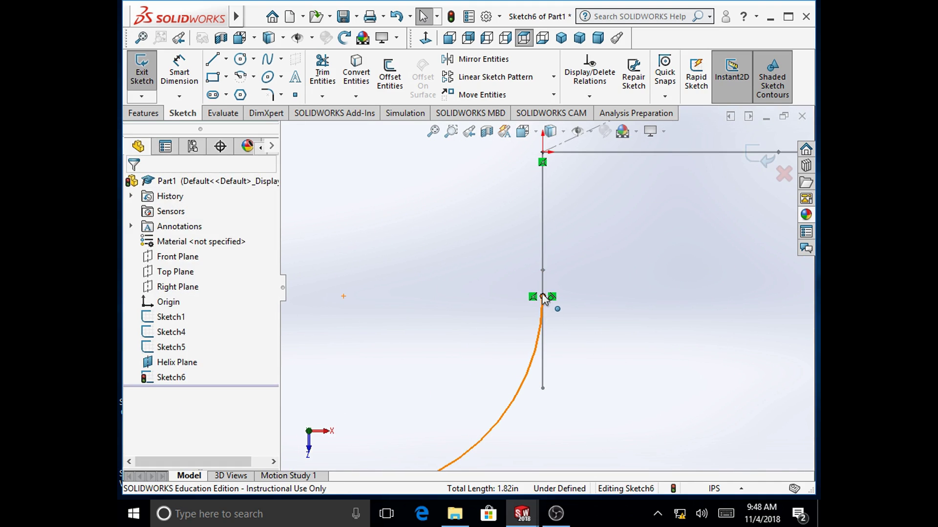
pyautogui.click(542, 318)
pyautogui.moveTo(543, 318); pyautogui.dragTo(542, 409)
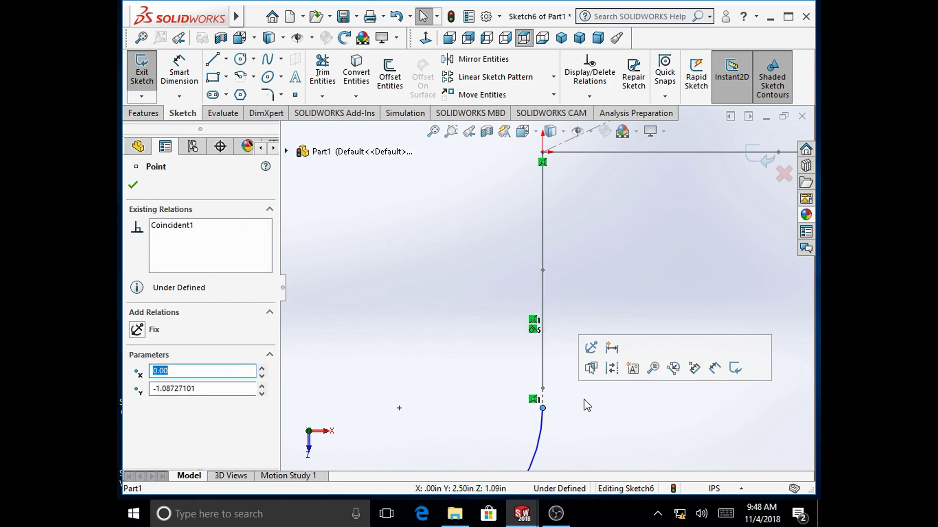
pyautogui.press('Escape')
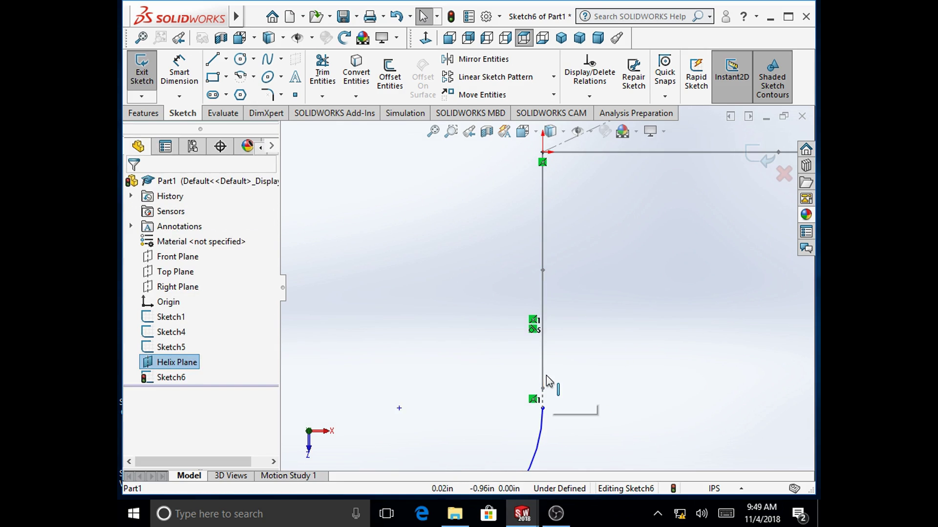
pyautogui.click(548, 377)
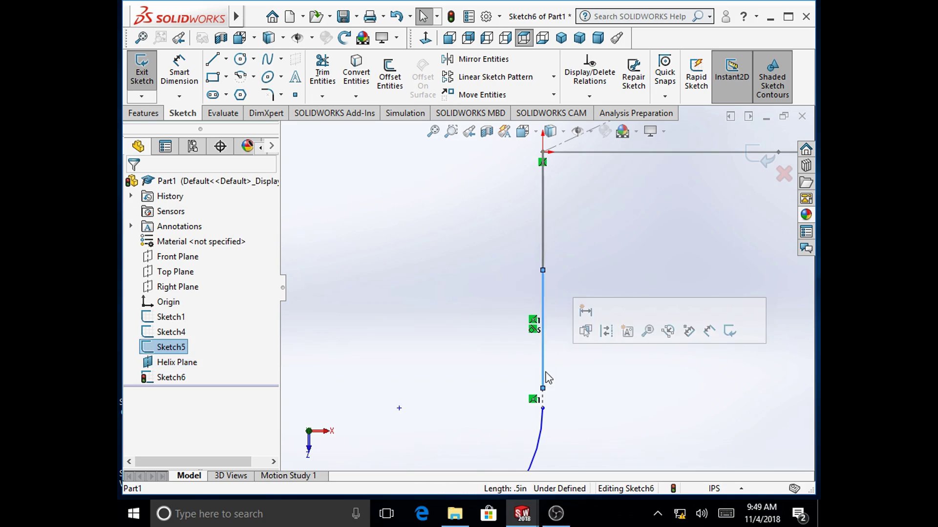
pyautogui.keyDown('ctrl'); pyautogui.click(542, 408); pyautogui.keyUp('ctrl')
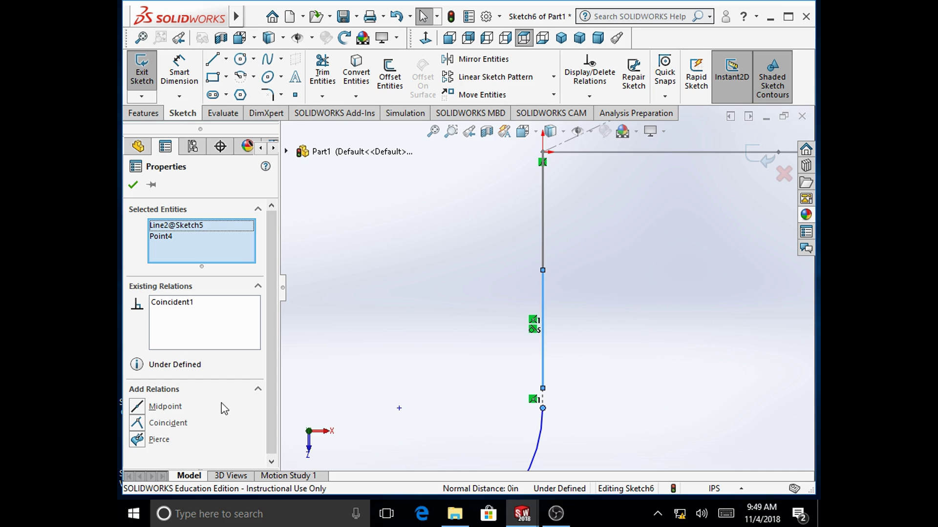
pyautogui.click(139, 440)
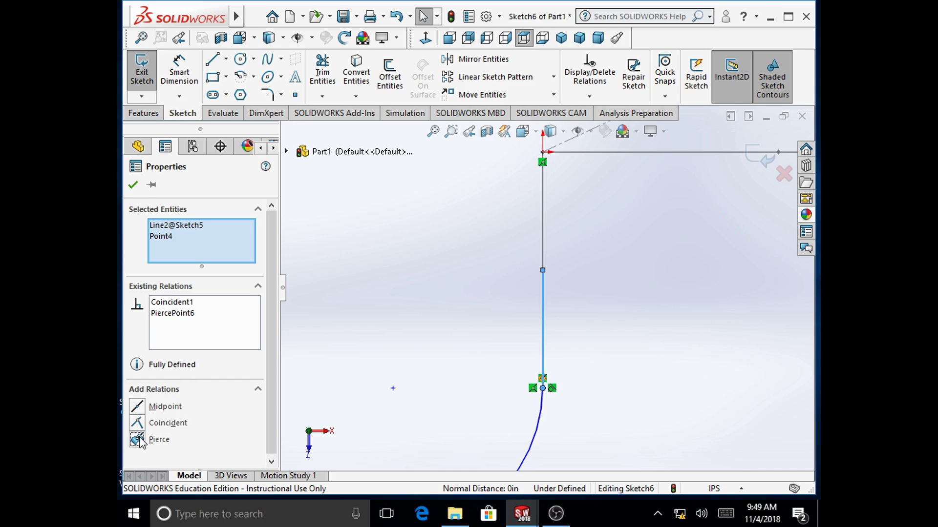
pyautogui.click(133, 184)
# Add a tangent relation between the small arc and the arc lying on the construction circle.
pyautogui.scroll(3, 432, 356)
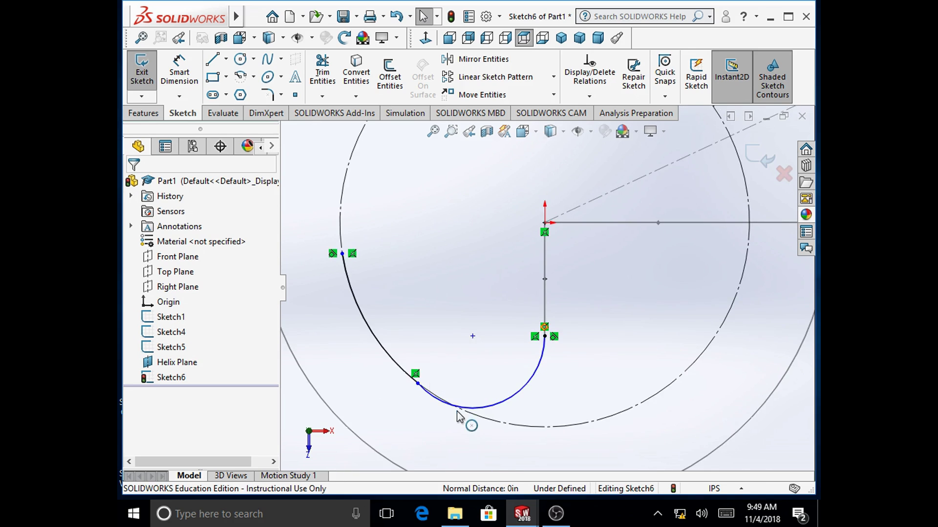
pyautogui.click(481, 406)
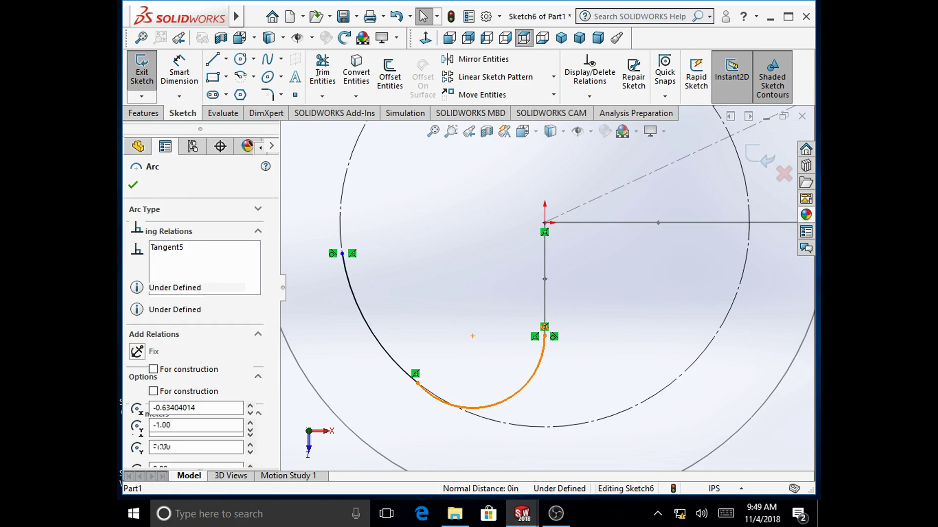
pyautogui.keyDown('ctrl'); pyautogui.click(405, 373); pyautogui.keyUp('ctrl')
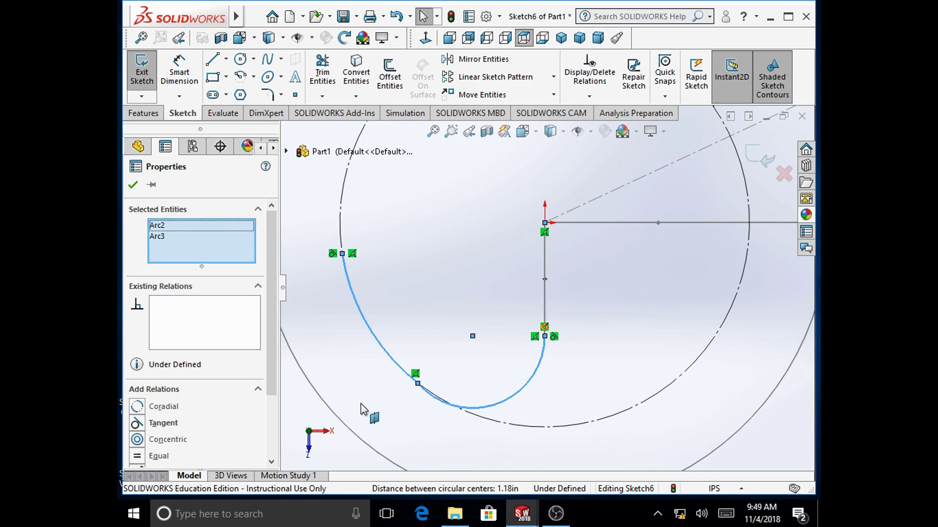
pyautogui.click(137, 422)
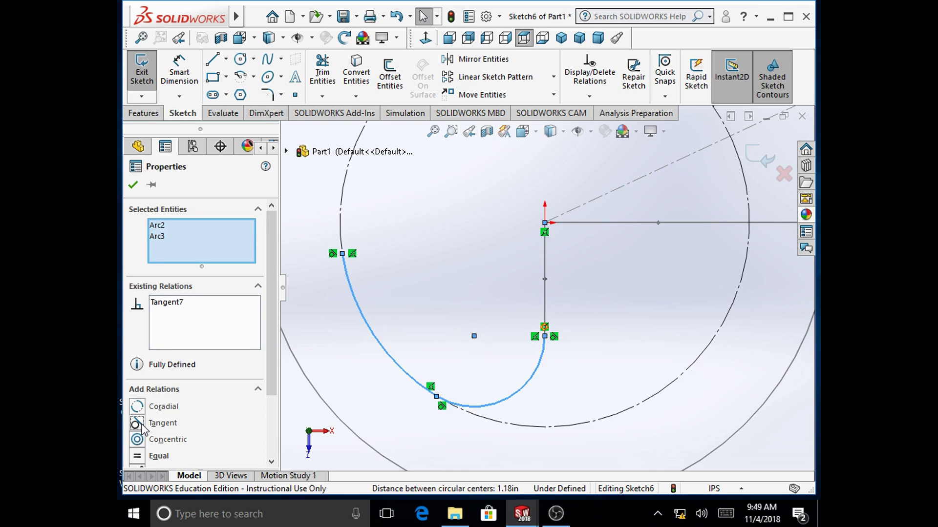
pyautogui.click(133, 186)
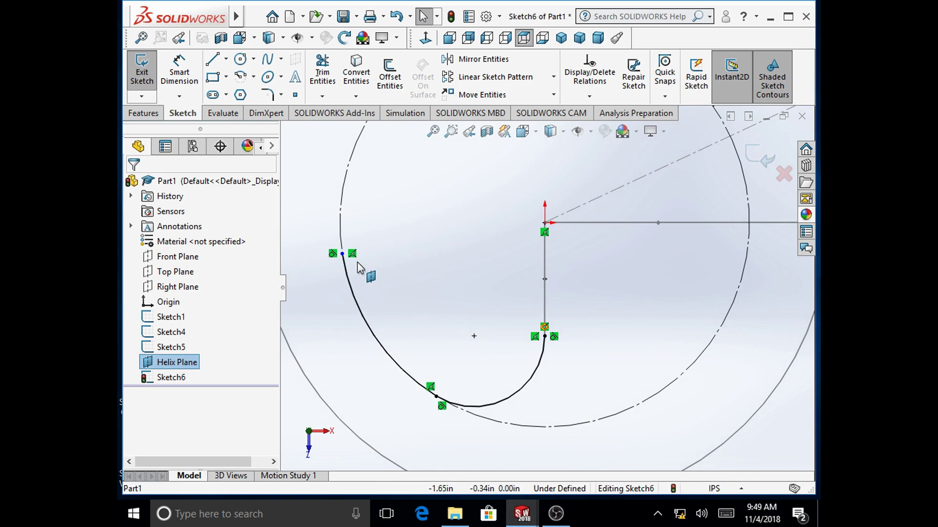
# Shift the larger arc's free endpoint along the construction circle and add a horizontal relation between it and the origin.
pyautogui.moveTo(342, 254); pyautogui.dragTo(345, 273)
pyautogui.click(397, 294)
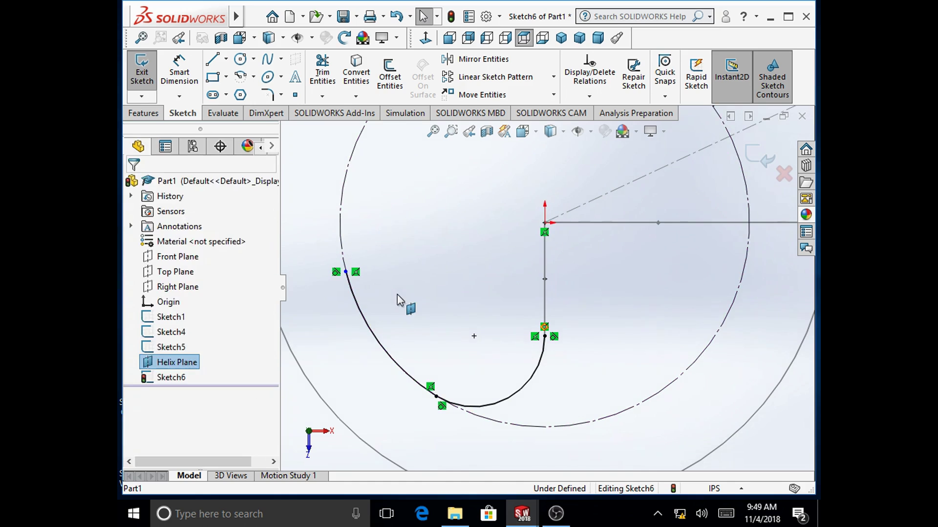
pyautogui.click(347, 272)
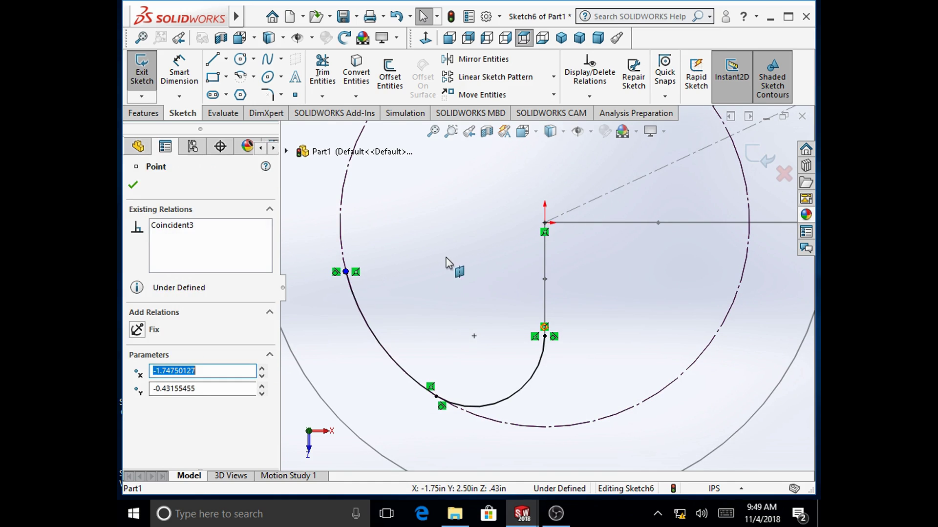
pyautogui.keyDown('ctrl'); pyautogui.click(546, 224); pyautogui.keyUp('ctrl')
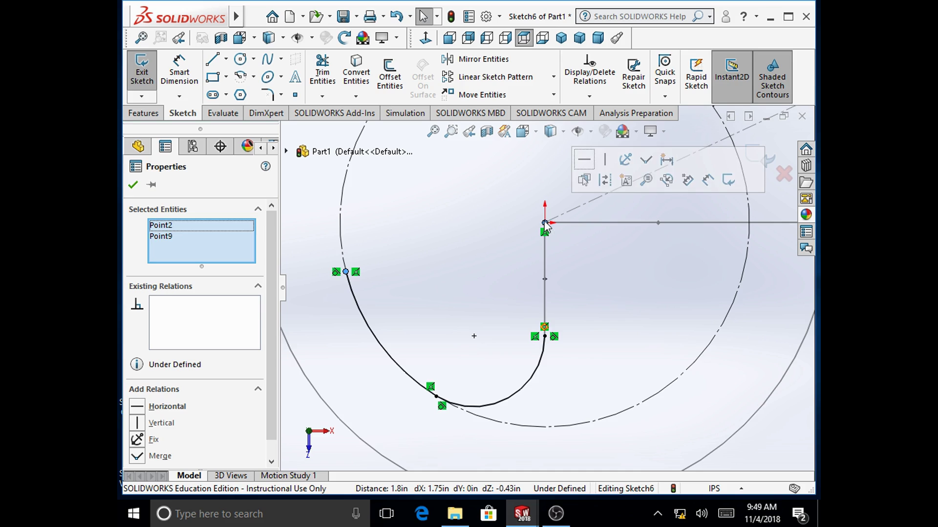
pyautogui.click(138, 406)
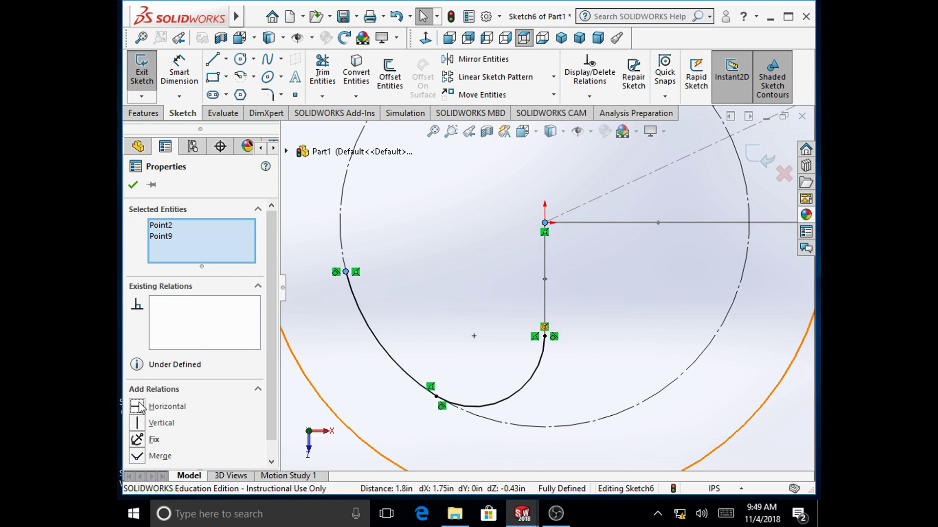
pyautogui.click(132, 185)
pyautogui.click(432, 278)
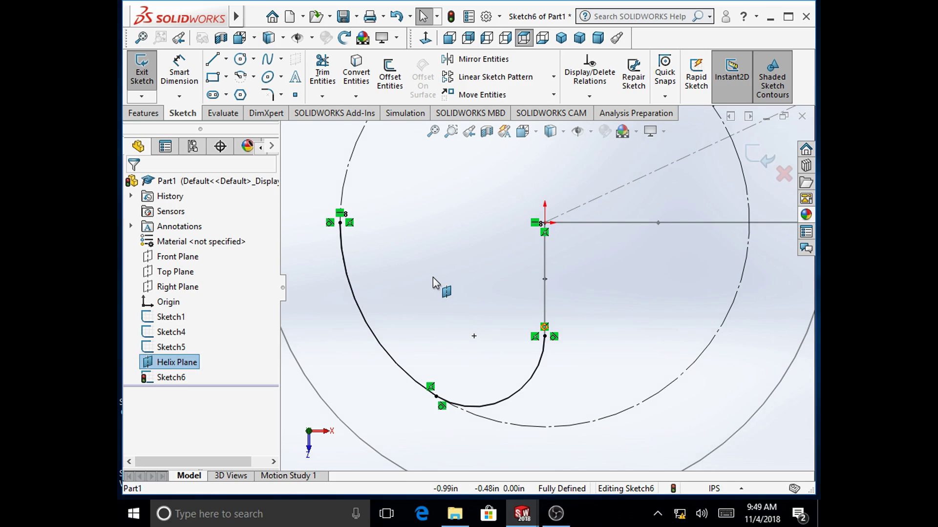
# Exit the arc sketch on the Helix Plane.
pyautogui.click(752, 153)
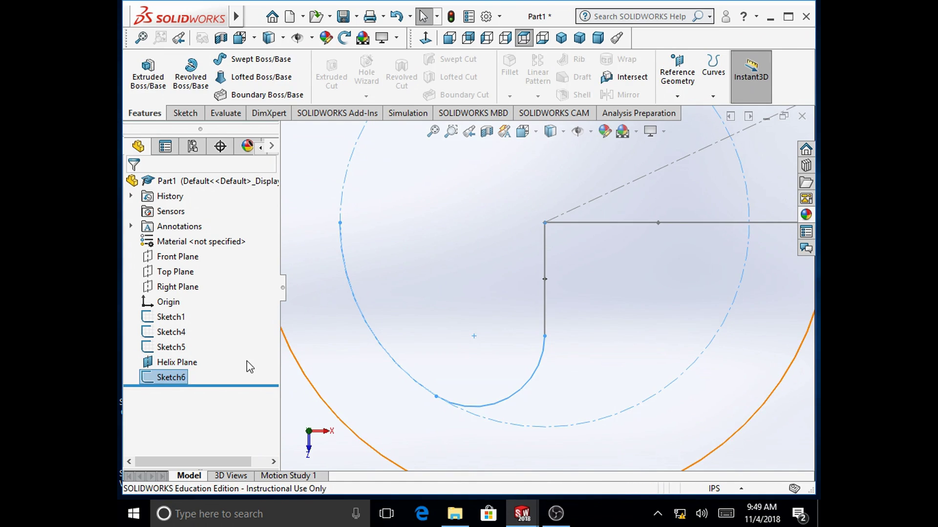
pyautogui.click(304, 397)
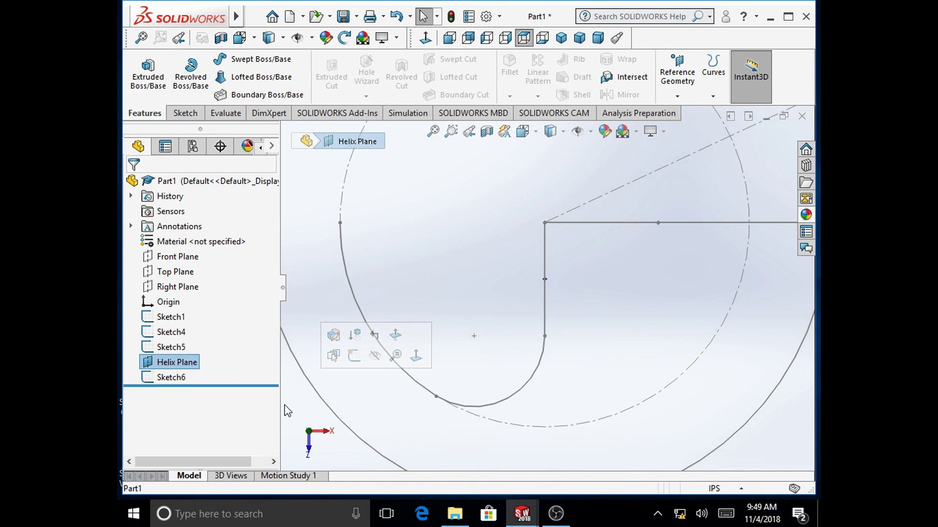
pyautogui.press('f')
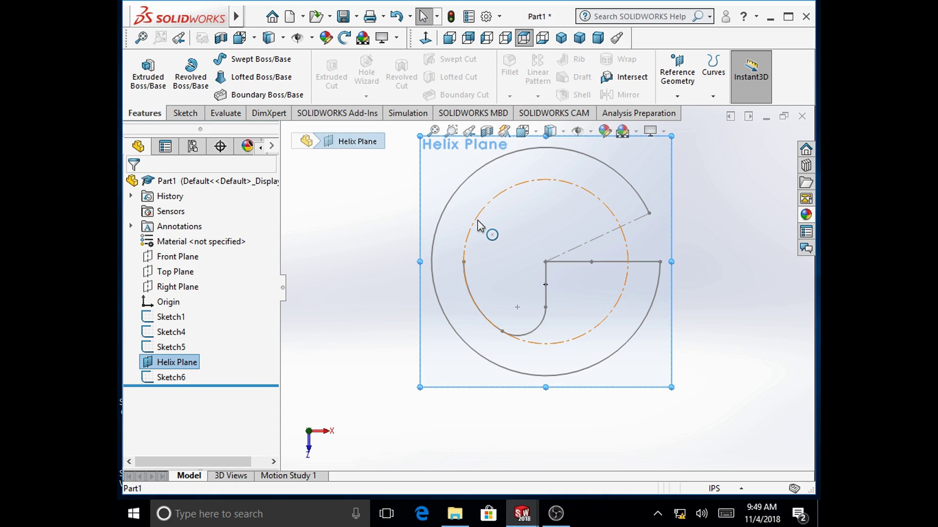
# Start a new sketch on the Helix Plane and convert the 3.6 in construction circle of Sketch6 into it.
pyautogui.click(336, 245)
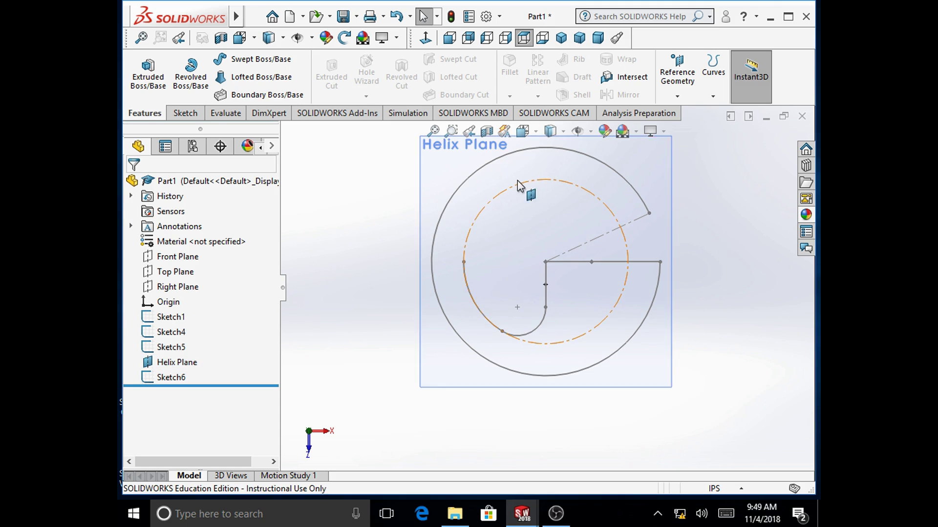
pyautogui.click(523, 131)
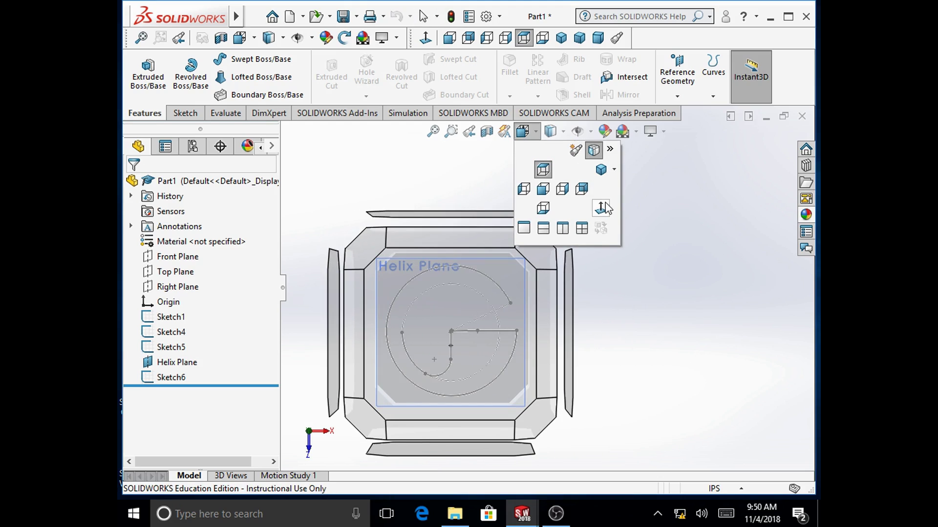
pyautogui.click(601, 169)
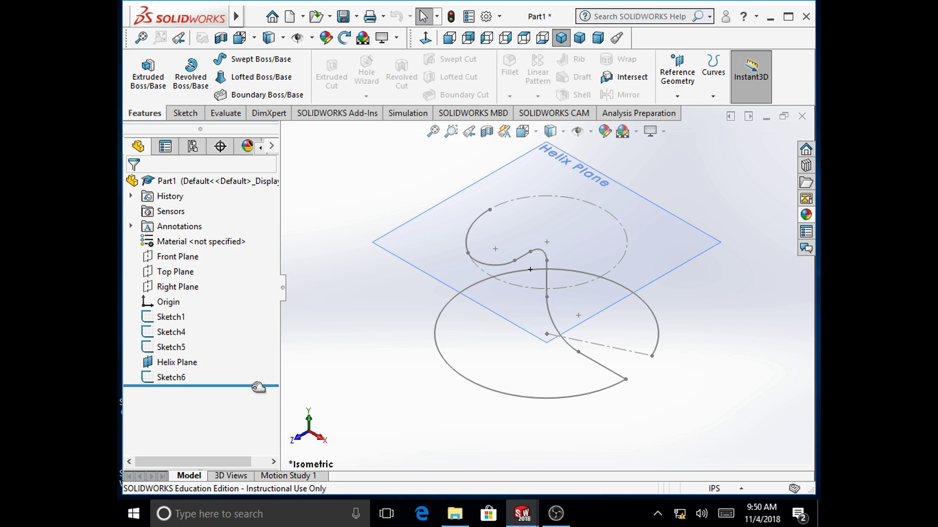
pyautogui.rightClick(185, 369)
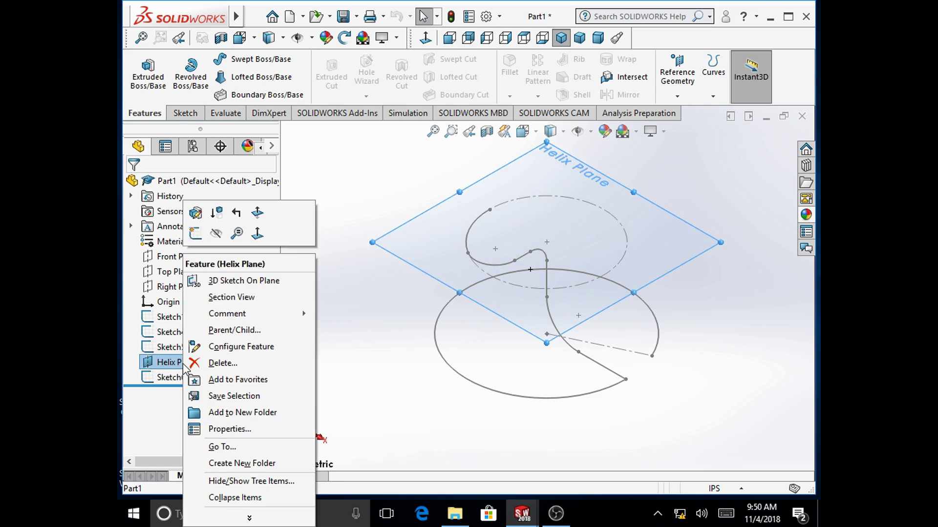
pyautogui.click(197, 233)
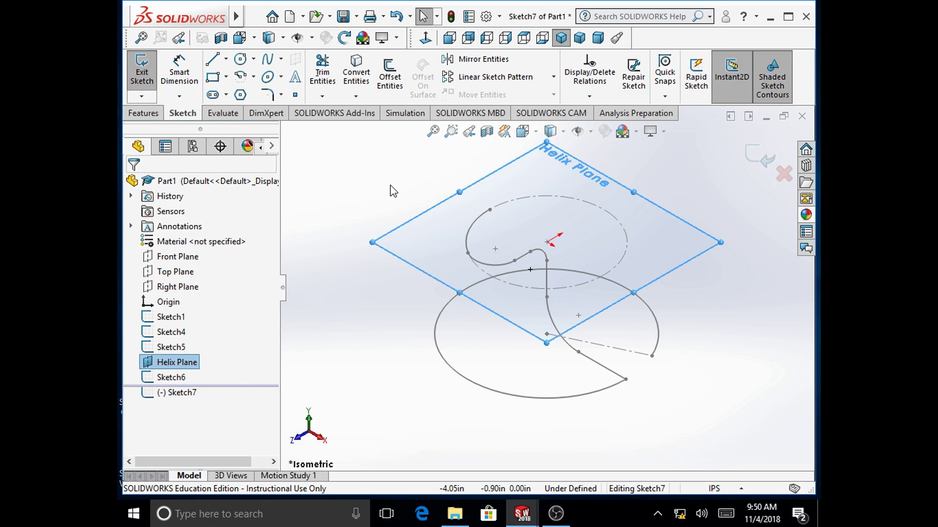
pyautogui.click(524, 200)
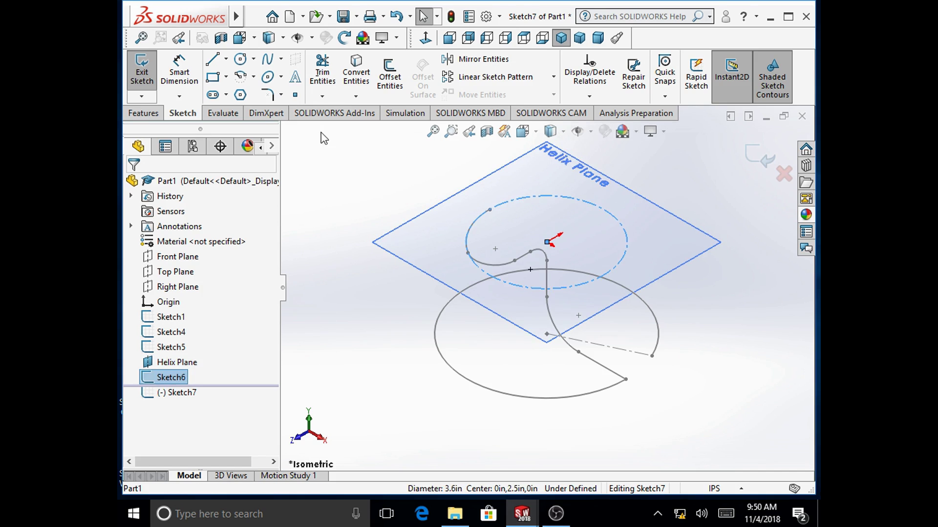
pyautogui.click(350, 87)
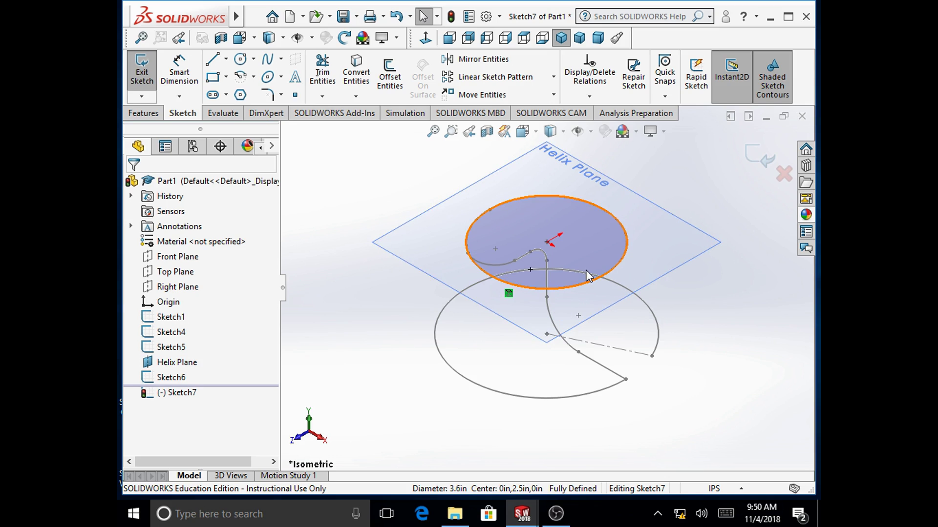
# Start a constant-pitch helix from the converted circle, defined by pitch and revolution, with a pitch of 0.75 in.
pyautogui.click(148, 113)
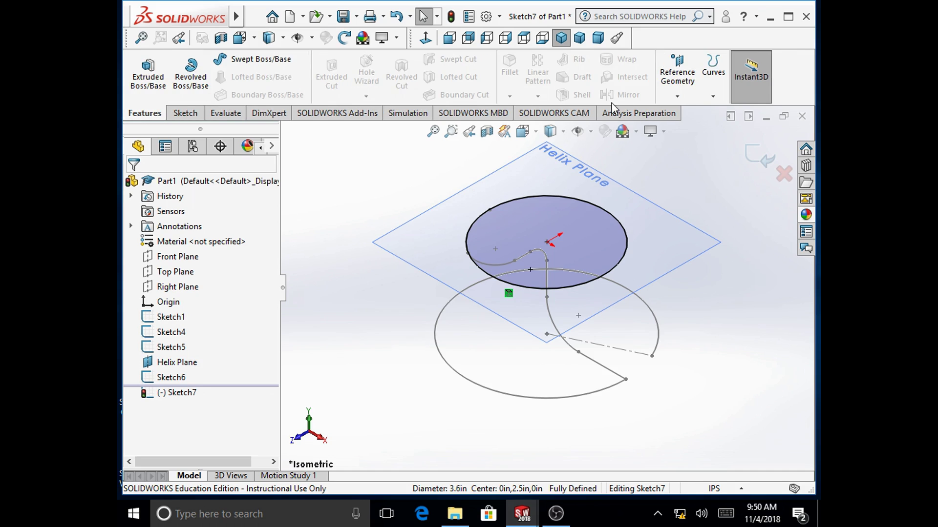
pyautogui.click(714, 97)
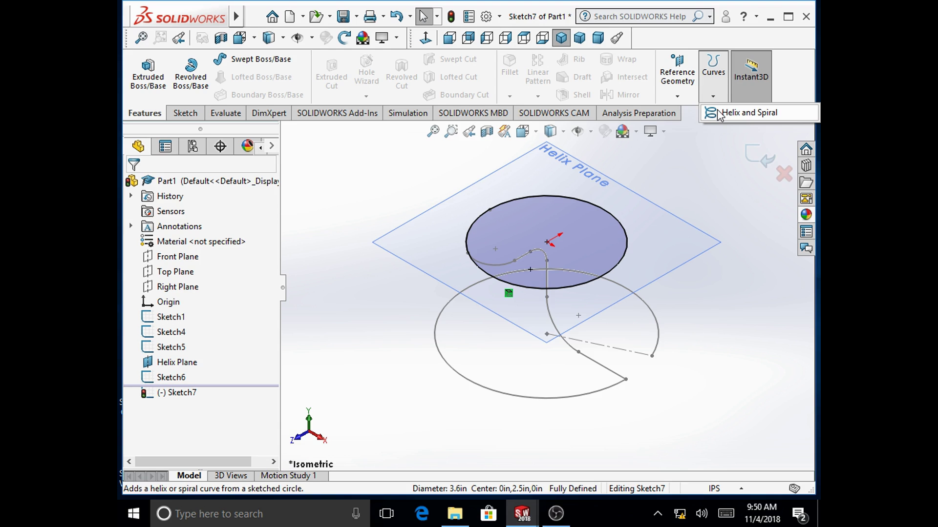
pyautogui.click(718, 117)
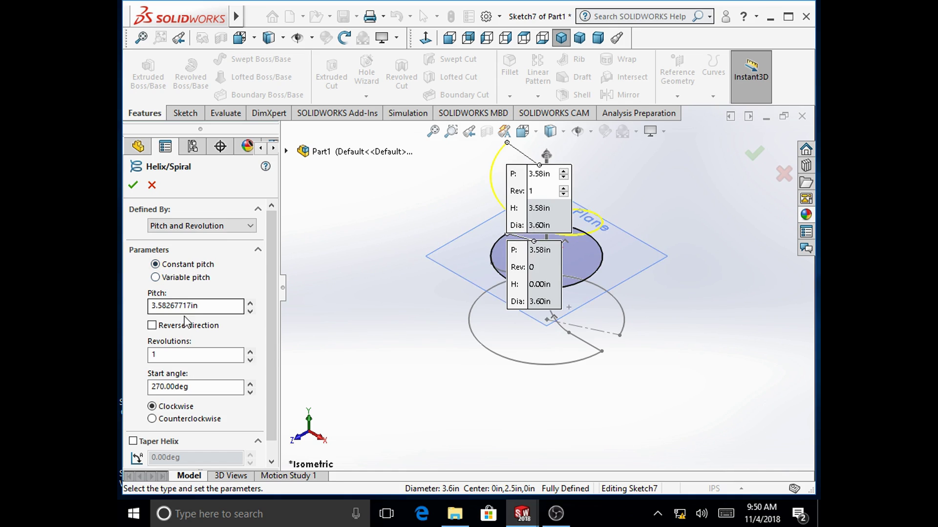
pyautogui.doubleClick(212, 307)
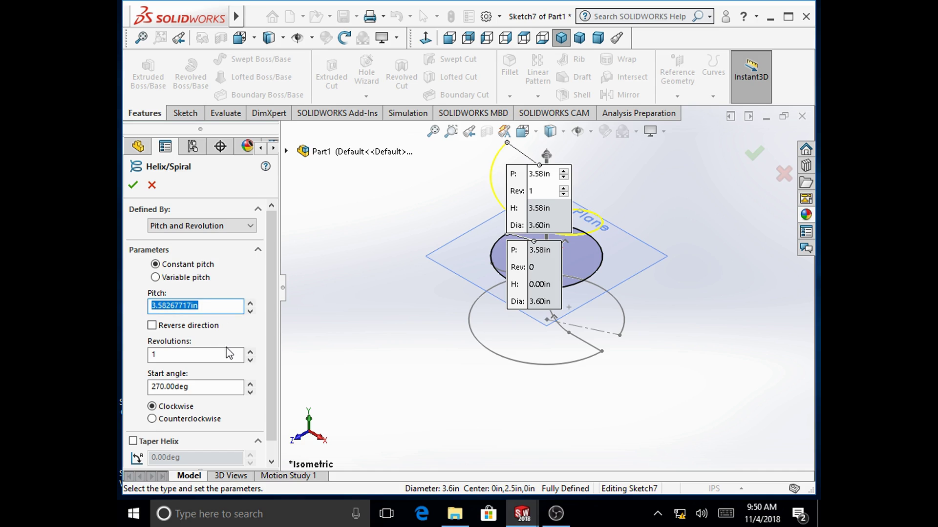
pyautogui.write('.75')
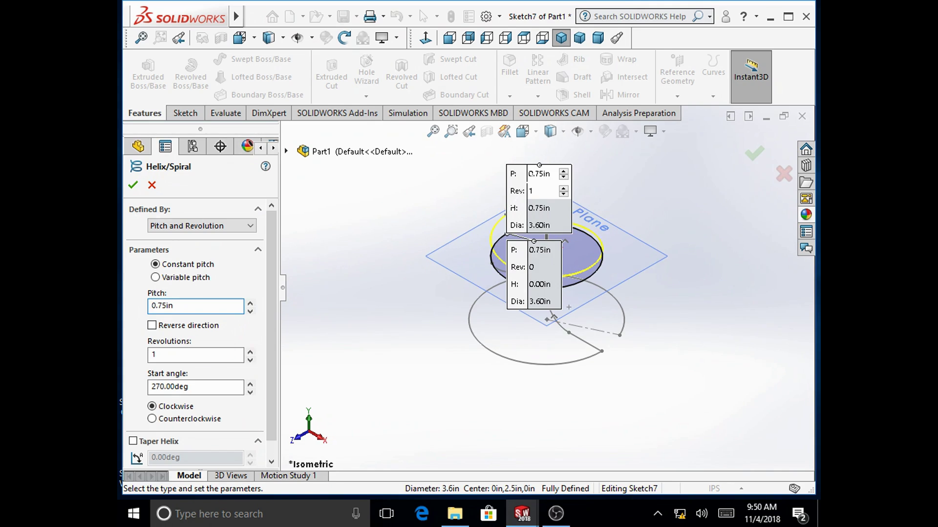
# Set the helix to 3 revolutions and create it, keeping the 270° start angle and clockwise direction.
pyautogui.click(205, 355)
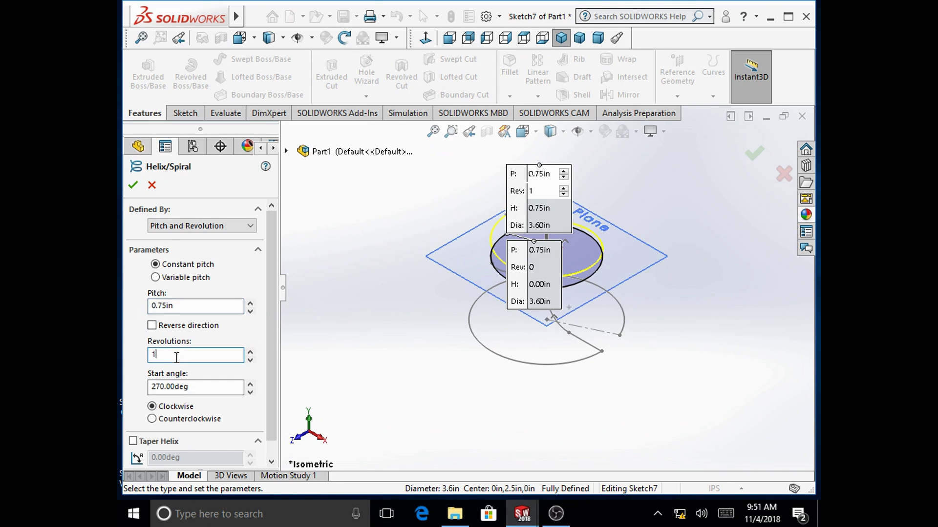
pyautogui.click(250, 353)
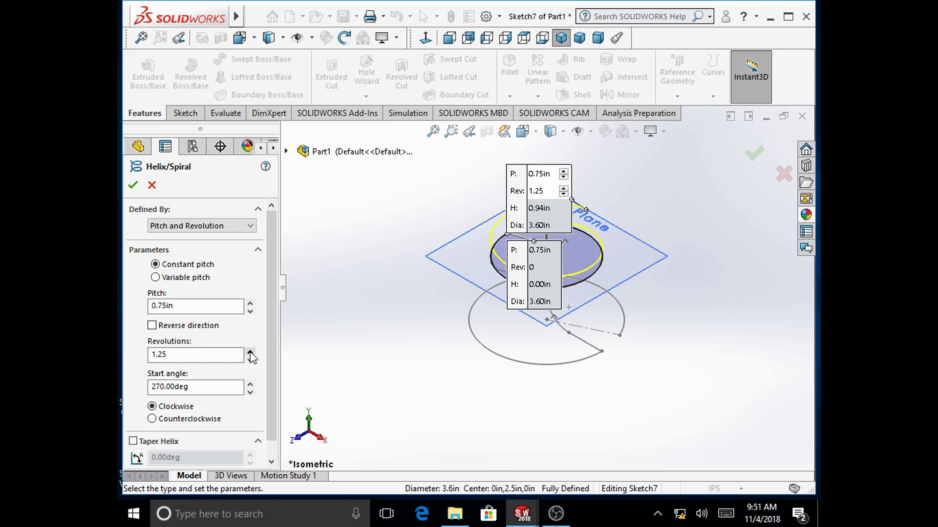
pyautogui.click(250, 353)
pyautogui.click(250, 352)
pyautogui.click(250, 352)
pyautogui.click(250, 352)
pyautogui.click(250, 352)
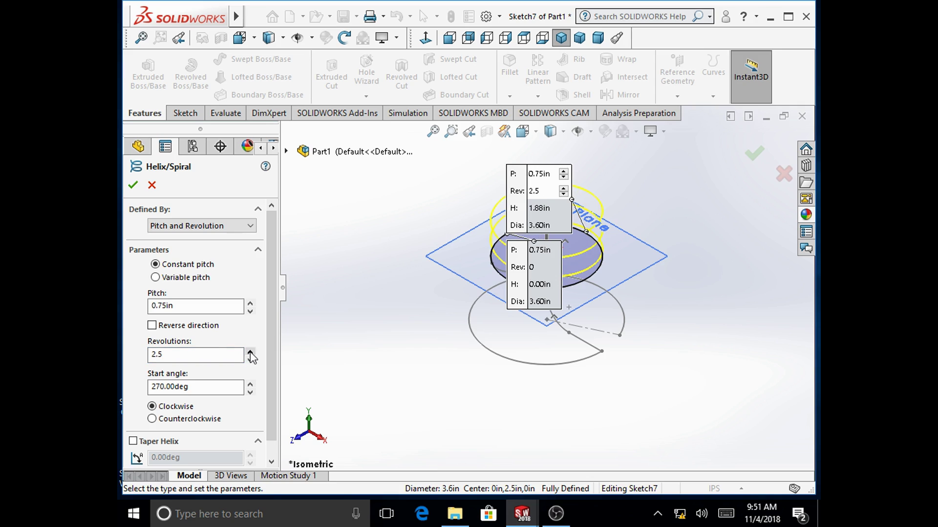
pyautogui.doubleClick(194, 351)
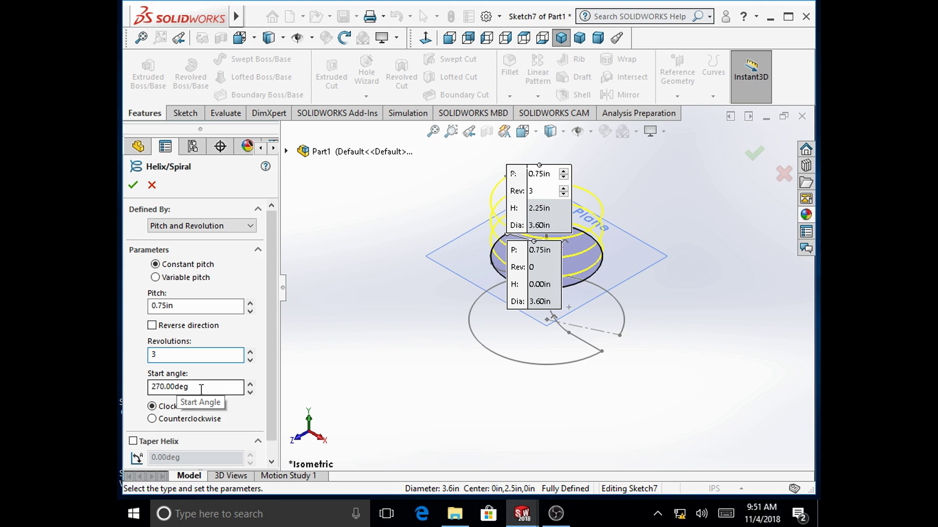
pyautogui.moveTo(476, 262); pyautogui.dragTo(430, 247, button='middle')
pyautogui.scroll(-3, 458, 271)
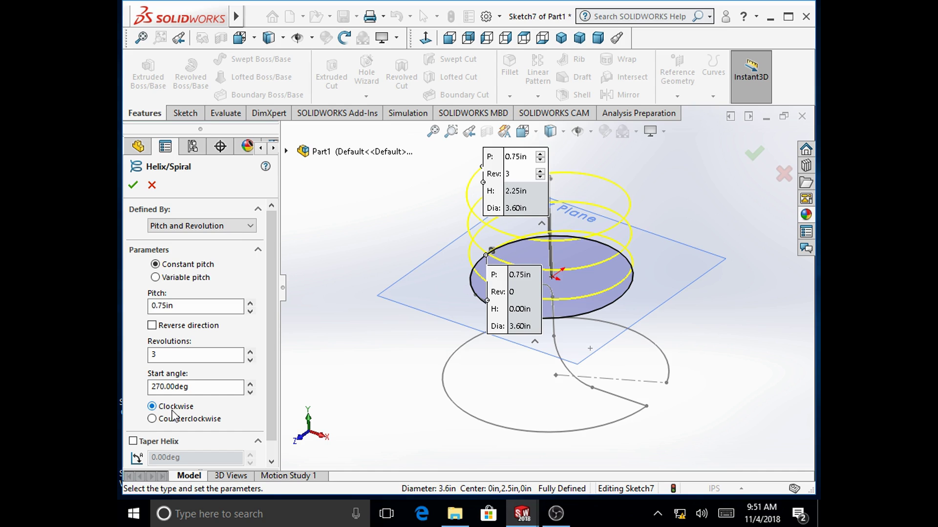
pyautogui.scroll(-2, 274, 400)
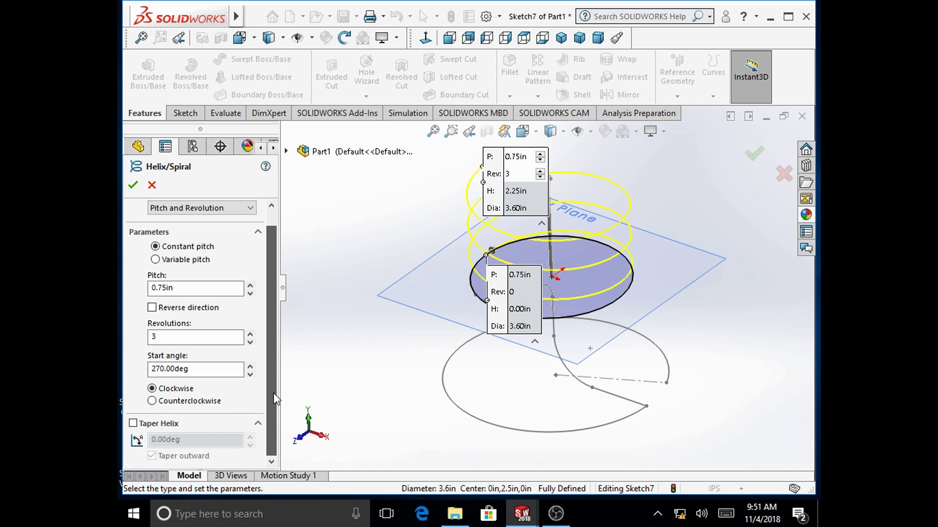
pyautogui.scroll(2, 274, 400)
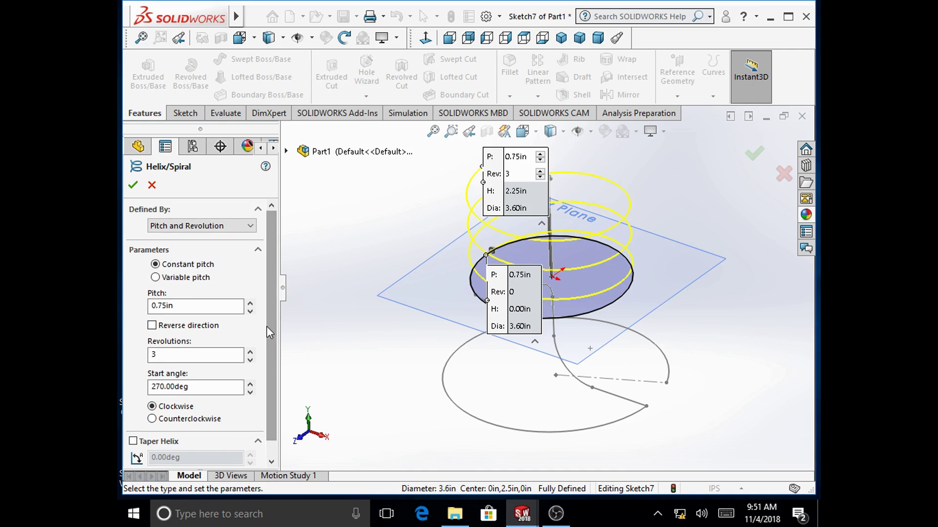
pyautogui.click(134, 185)
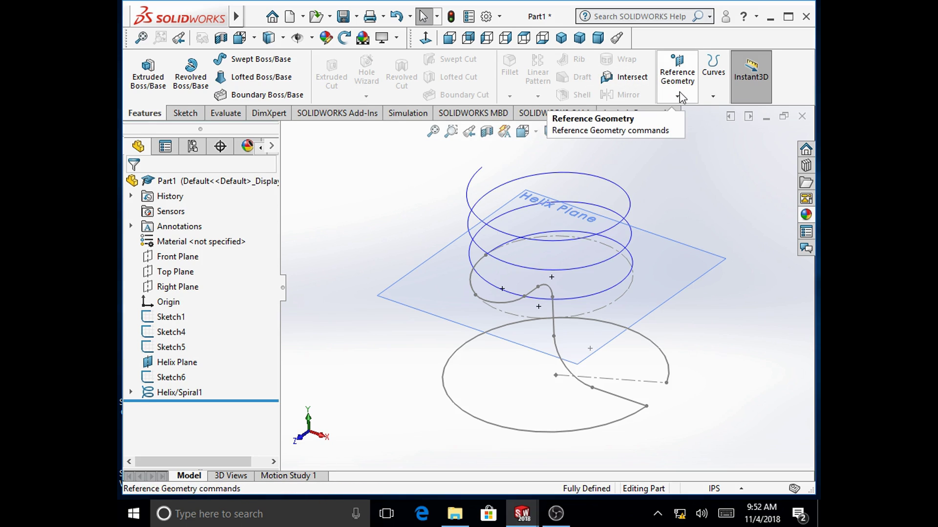
# Start a composite curve and expand the part's feature tree for choosing the entities to join.
pyautogui.click(712, 90)
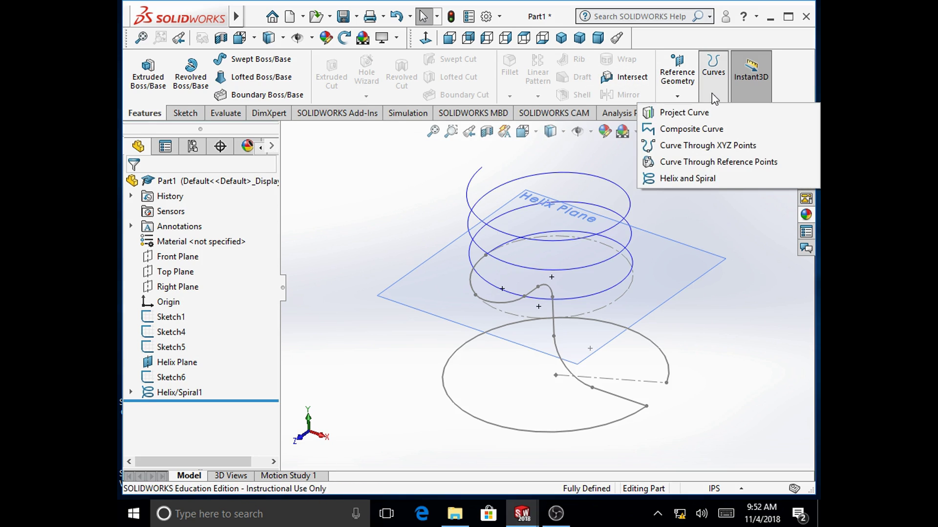
pyautogui.click(705, 130)
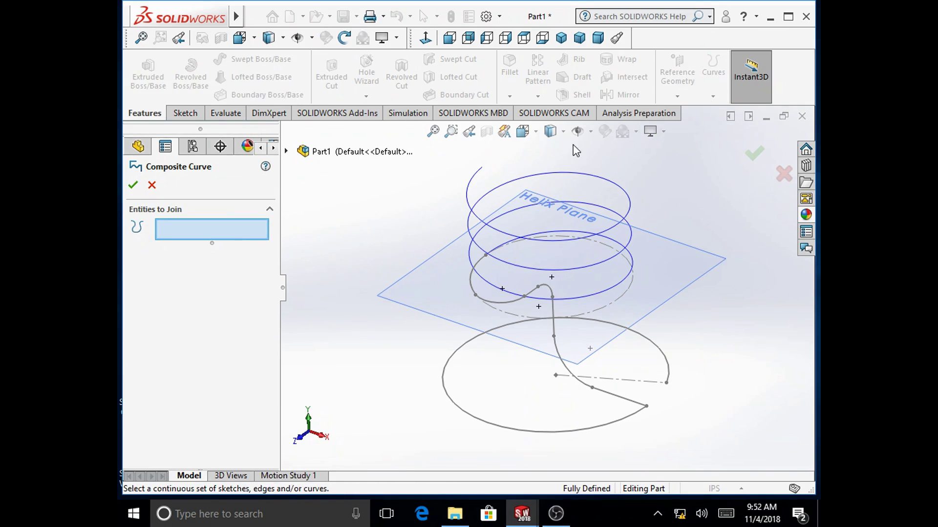
pyautogui.click(287, 152)
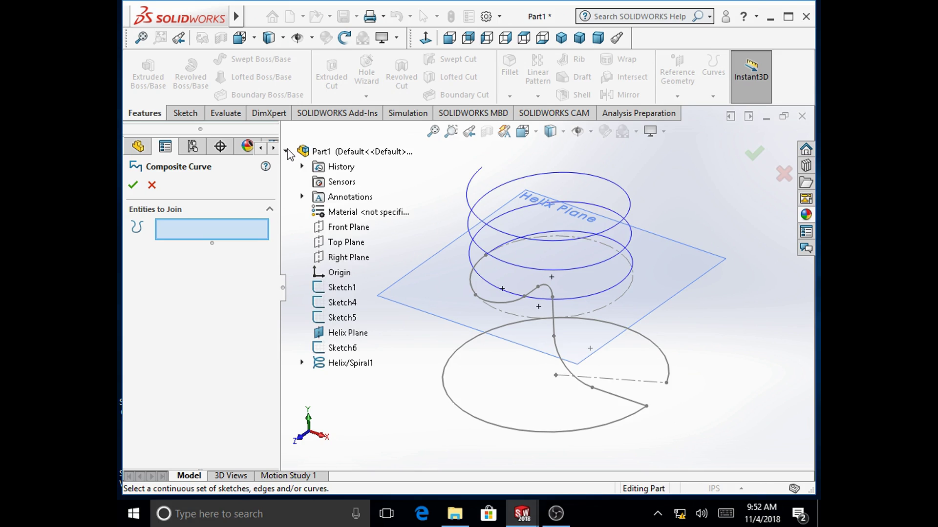
pyautogui.click(334, 291)
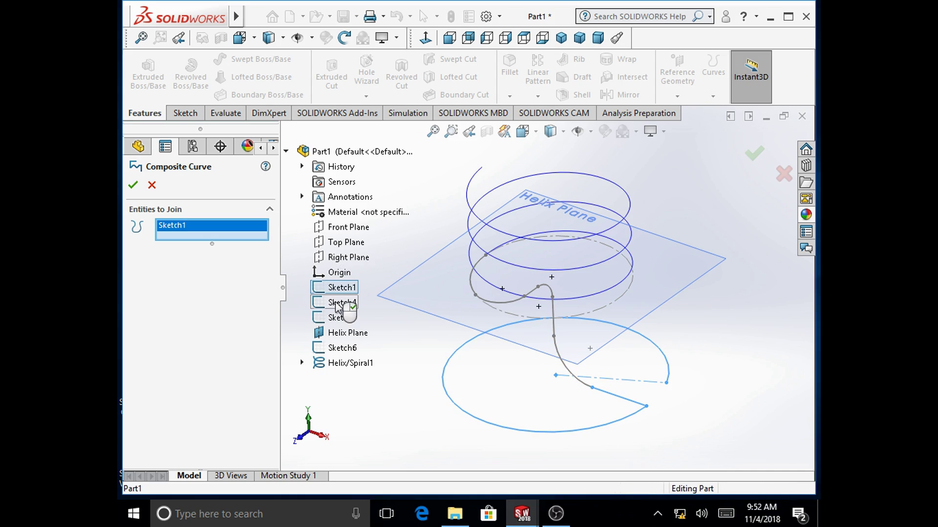
pyautogui.click(337, 304)
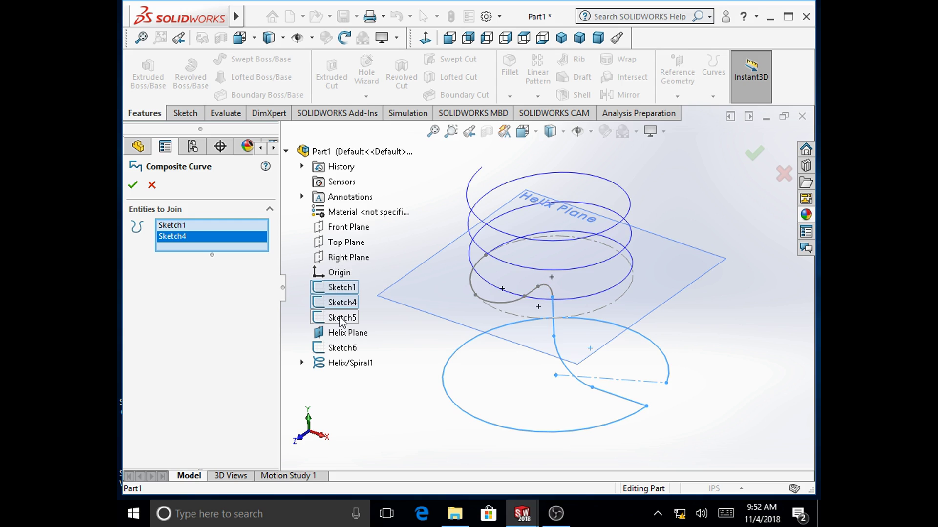
pyautogui.click(341, 319)
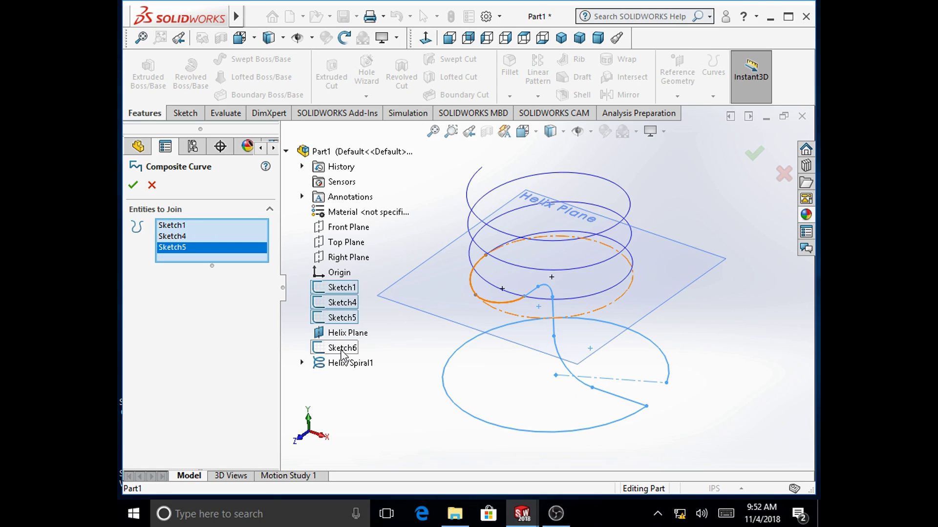
pyautogui.click(342, 349)
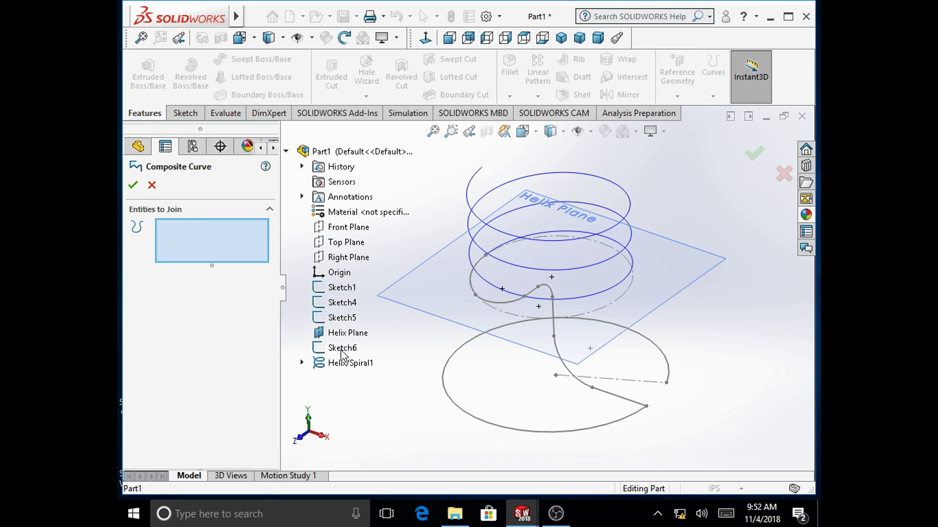
# Join Sketch1, Sketch4, Sketch5, Sketch6 and the helix into one composite curve.
pyautogui.click(342, 288)
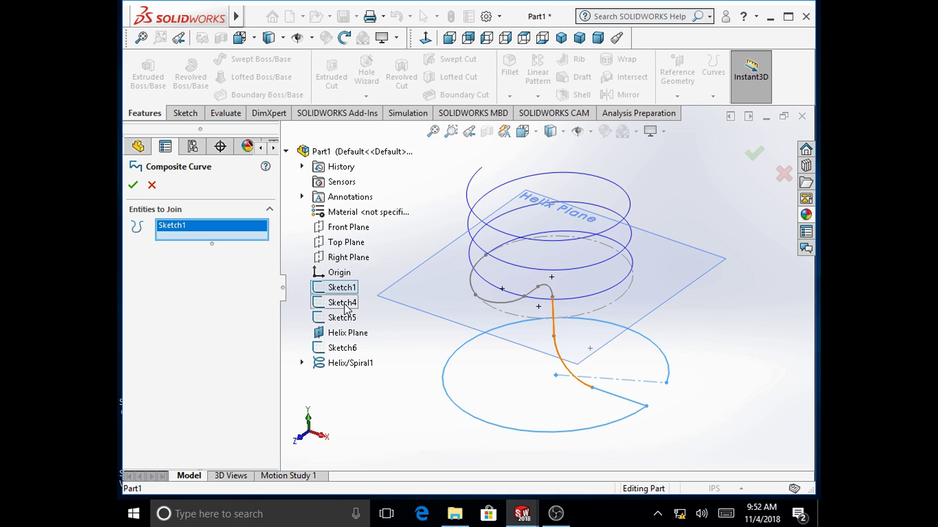
pyautogui.click(345, 303)
pyautogui.click(343, 318)
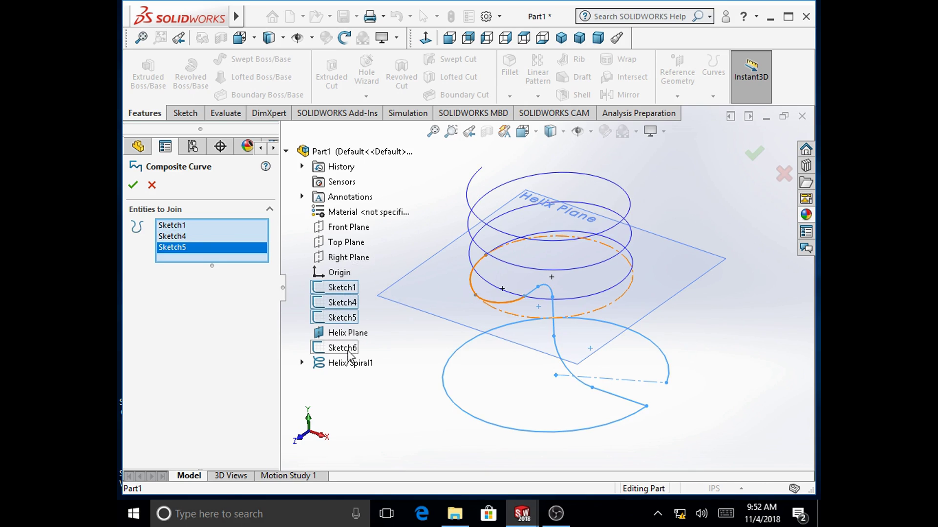
pyautogui.click(348, 350)
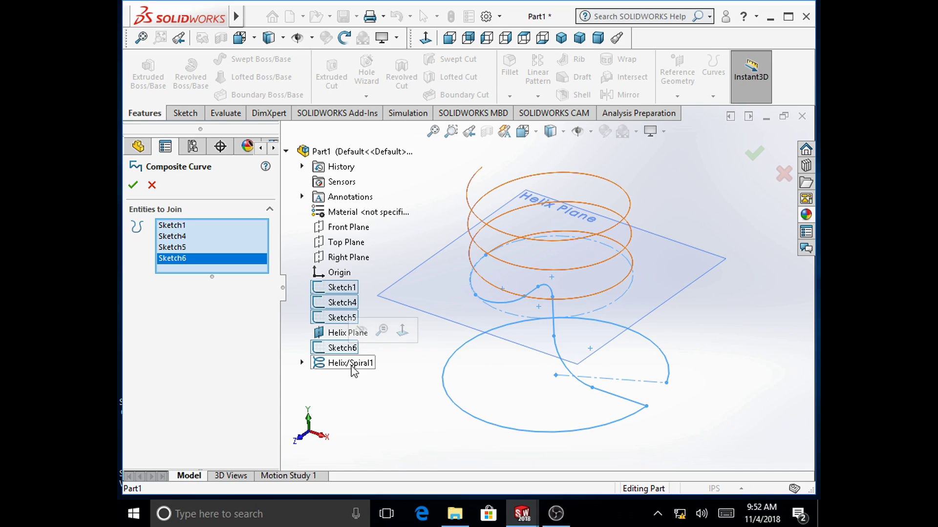
pyautogui.click(352, 366)
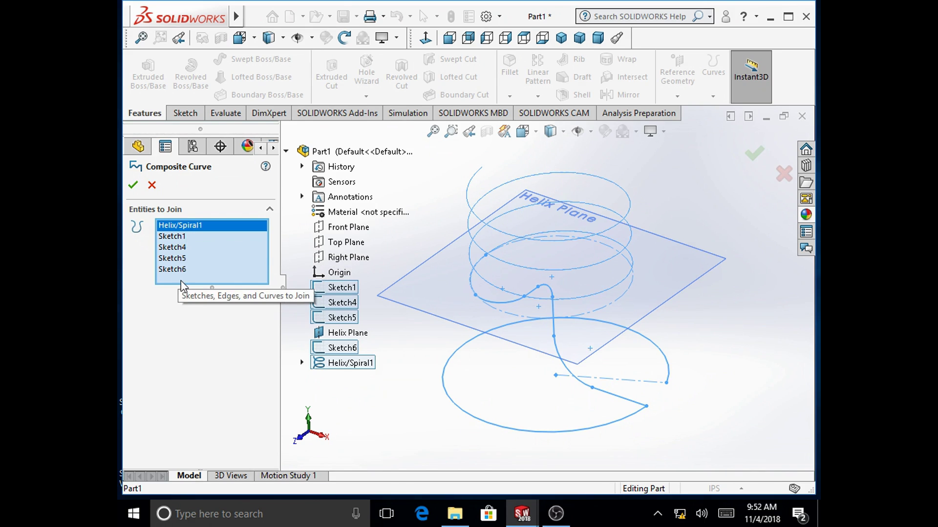
pyautogui.click(132, 185)
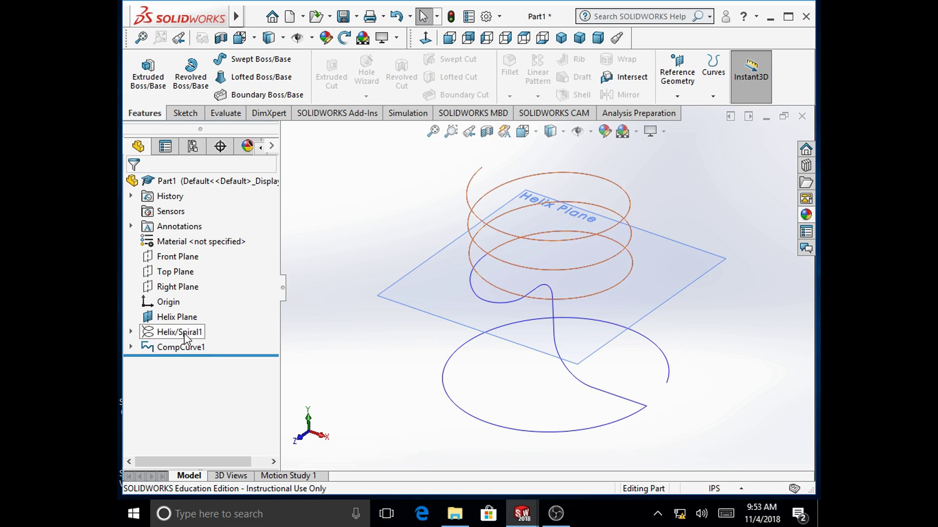
# Hide the Helix Plane.
pyautogui.rightClick(176, 317)
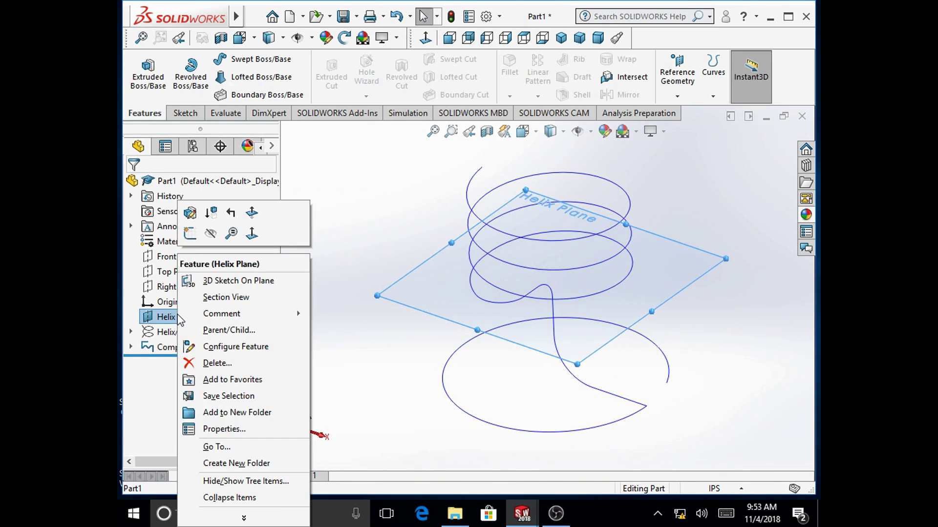
pyautogui.click(210, 233)
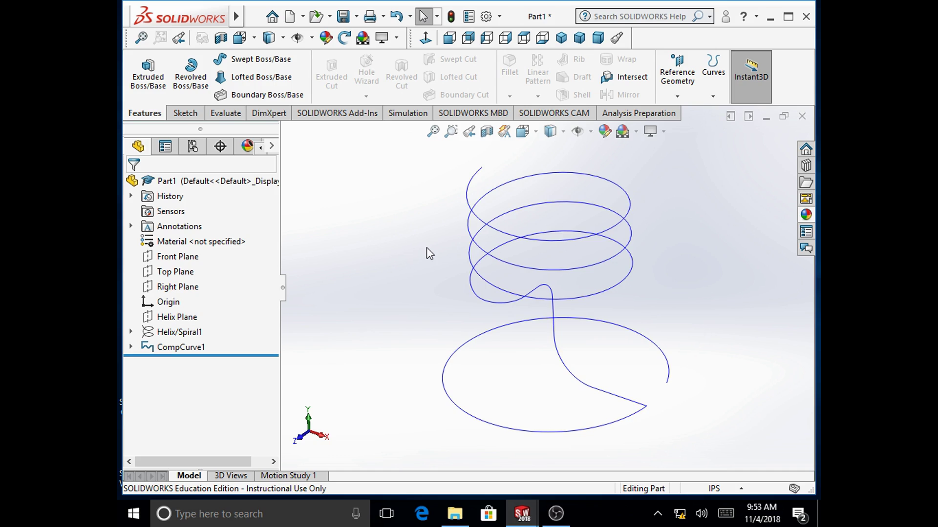
# Create a reference plane perpendicular to the composite curve and coincident with the helix's upper end point.
pyautogui.click(677, 78)
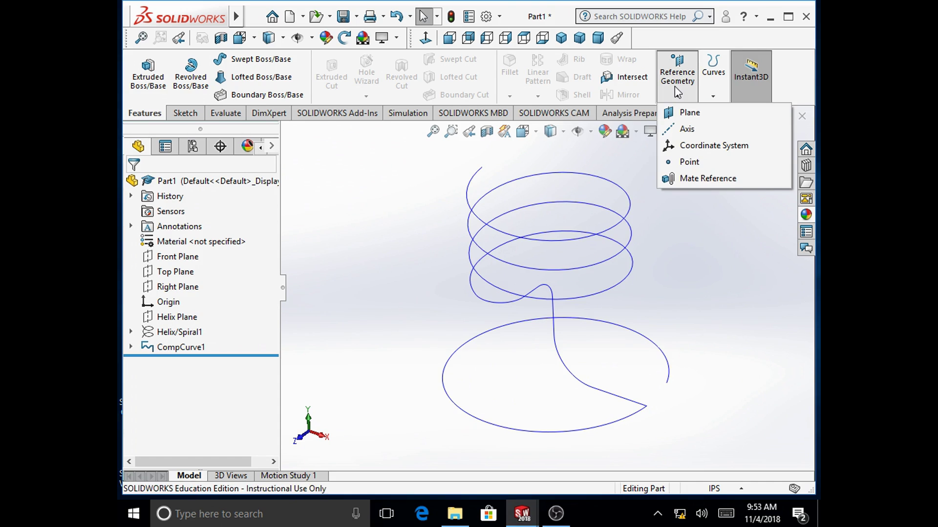
pyautogui.click(683, 114)
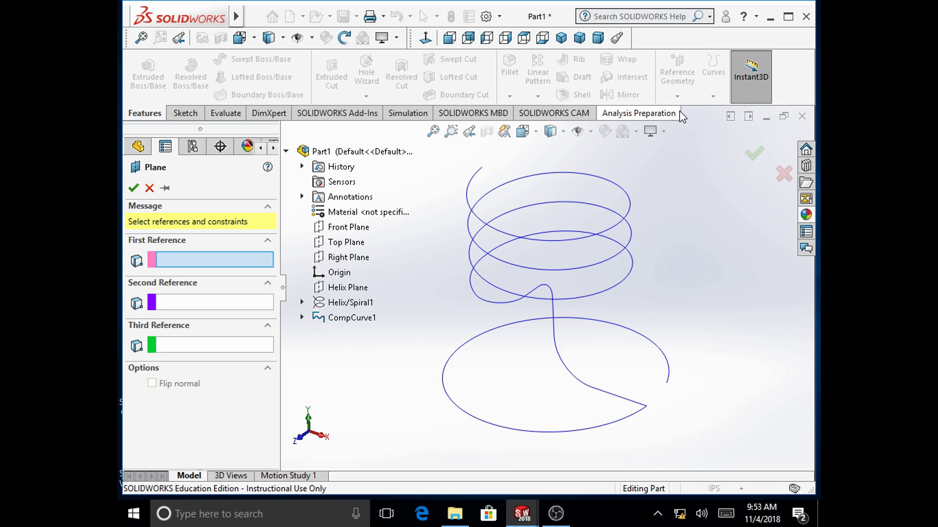
pyautogui.click(480, 178)
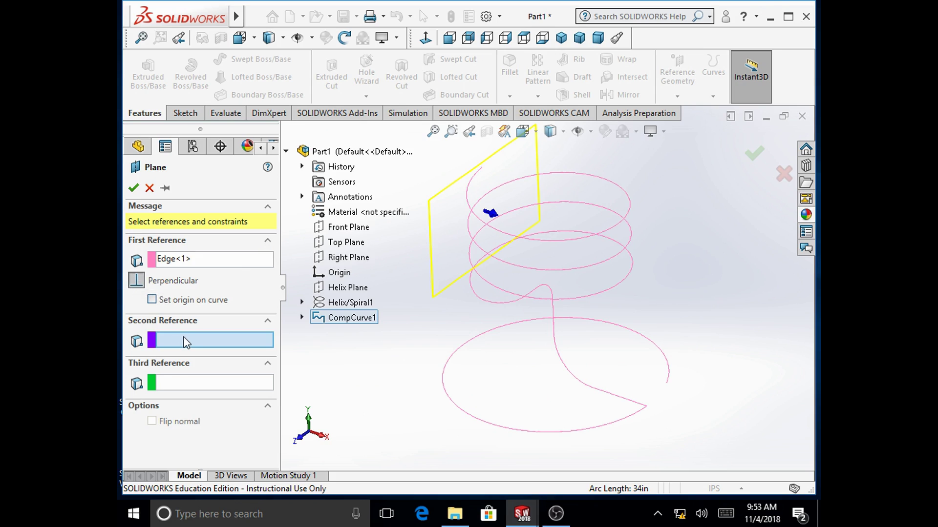
pyautogui.click(483, 167)
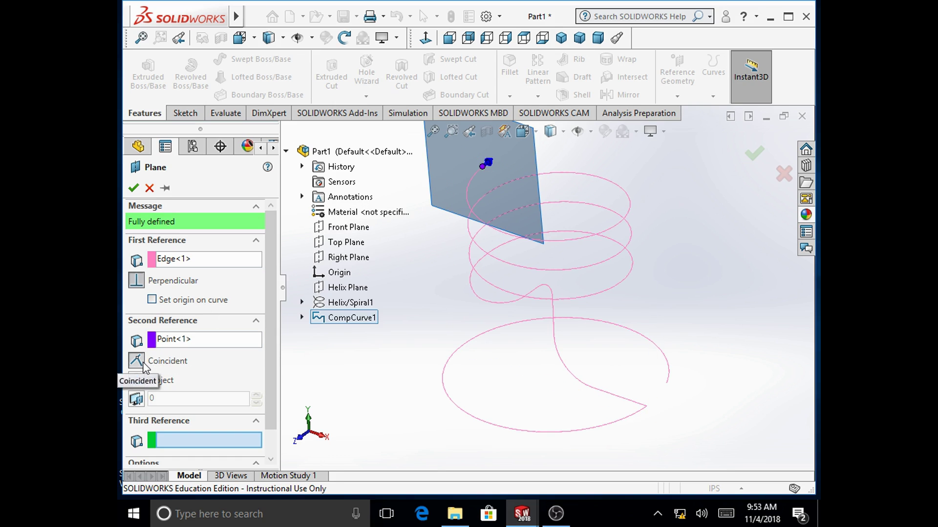
pyautogui.press('f')
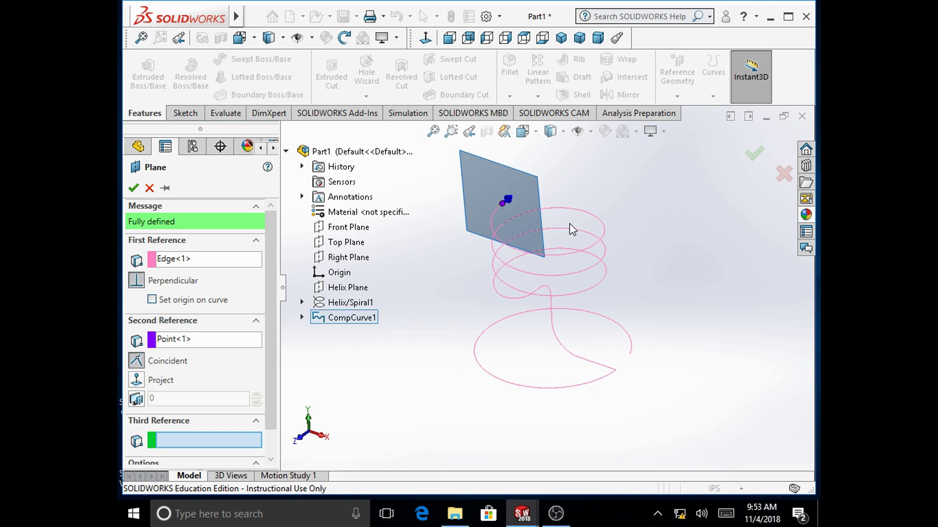
pyautogui.click(132, 191)
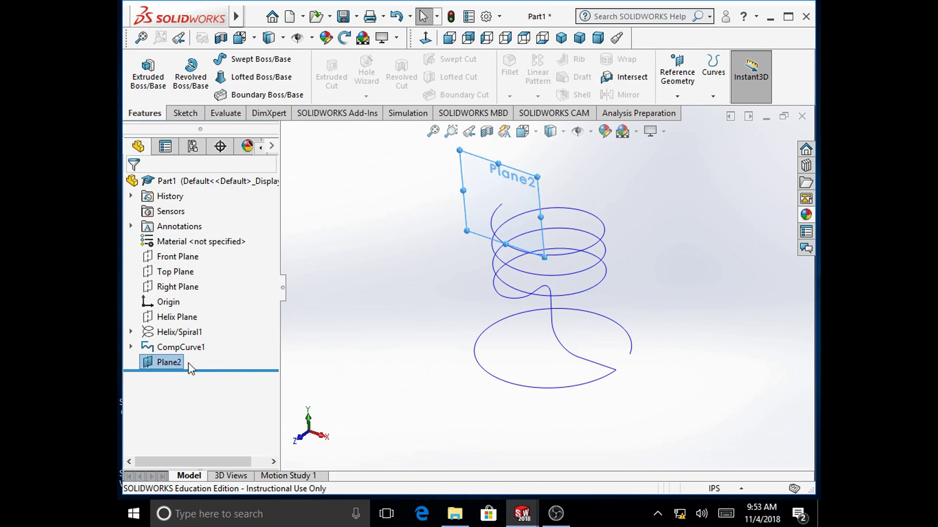
# Rename the new reference plane as "Profile plane".
pyautogui.click(172, 363)
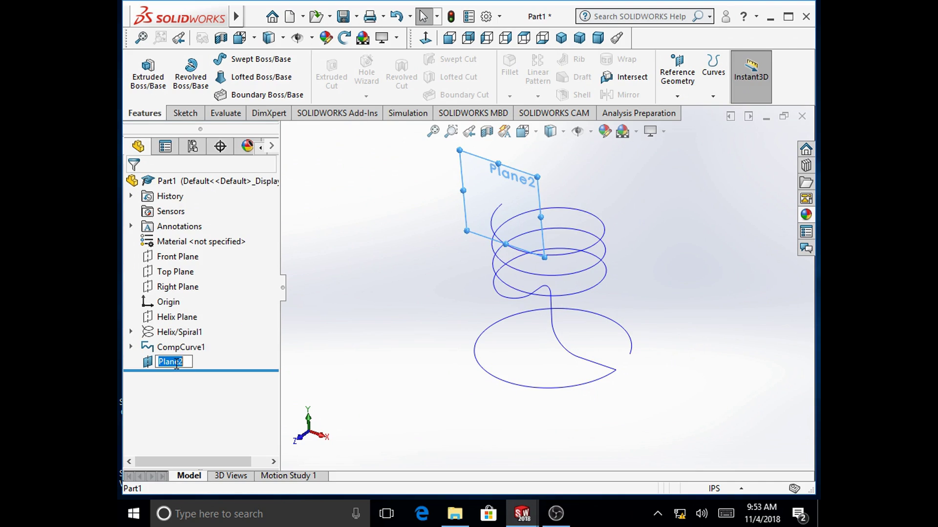
pyautogui.write('Profile plane')
pyautogui.press('Return')
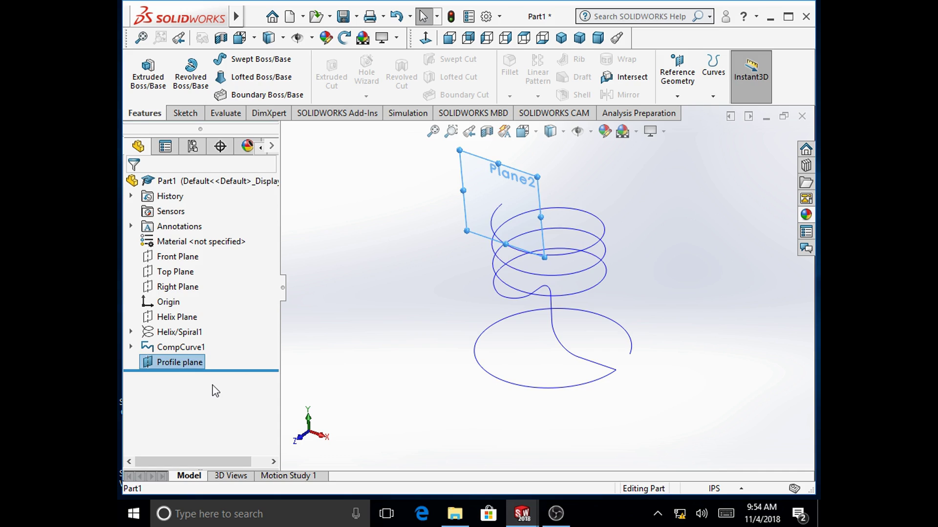
# Start a sketch on the Profile plane, viewed normal to it, and draw a circle about 1.08 in across beside the curve's upper end.
pyautogui.rightClick(182, 366)
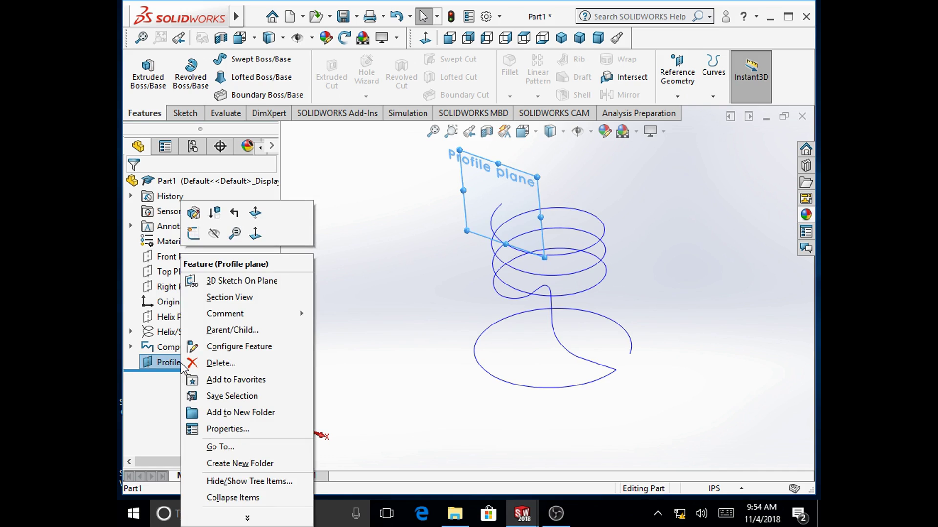
pyautogui.click(194, 233)
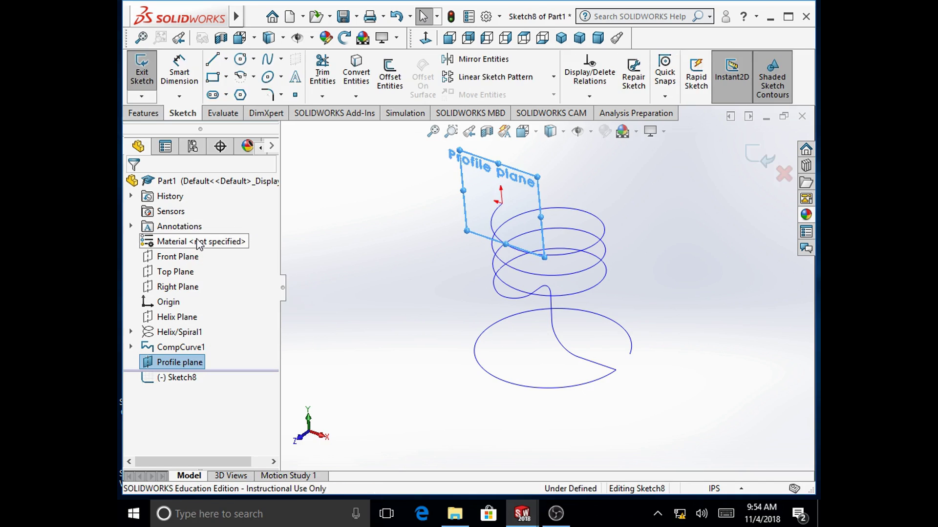
pyautogui.click(536, 131)
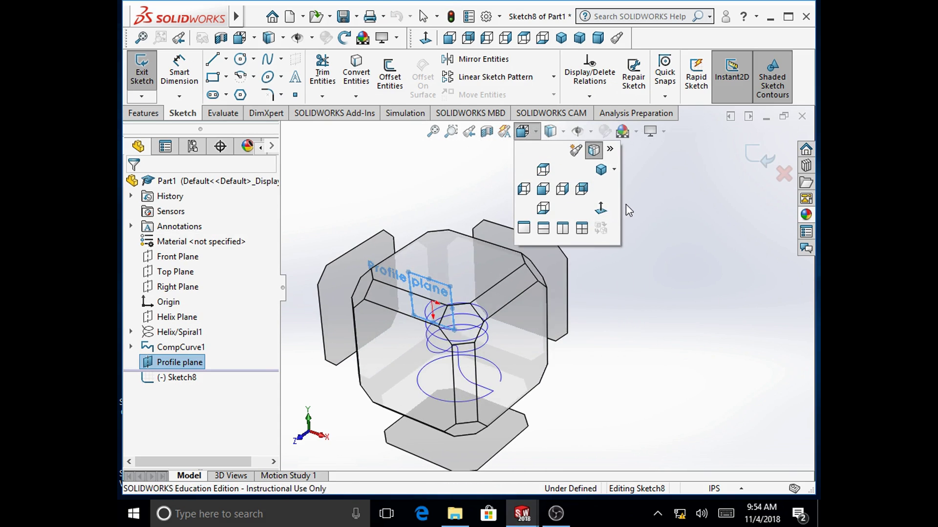
pyautogui.click(600, 209)
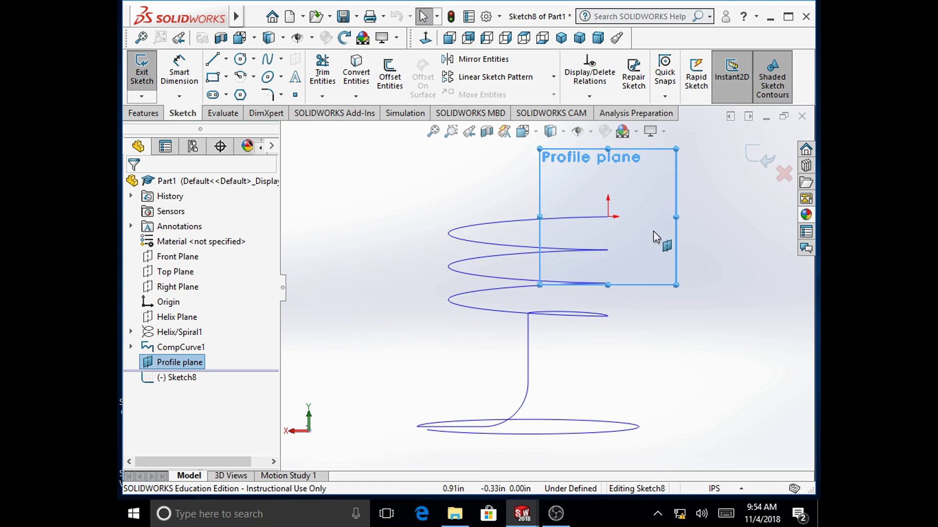
pyautogui.press('Escape')
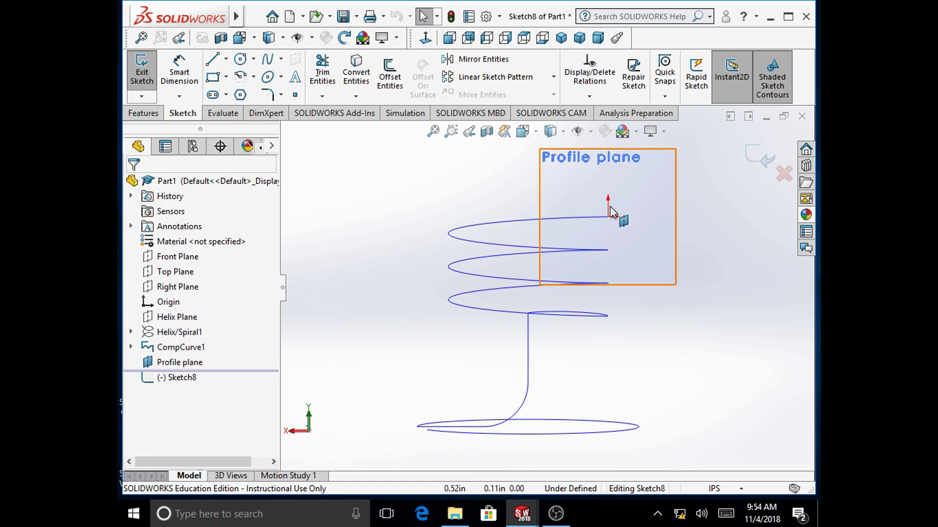
pyautogui.click(240, 59)
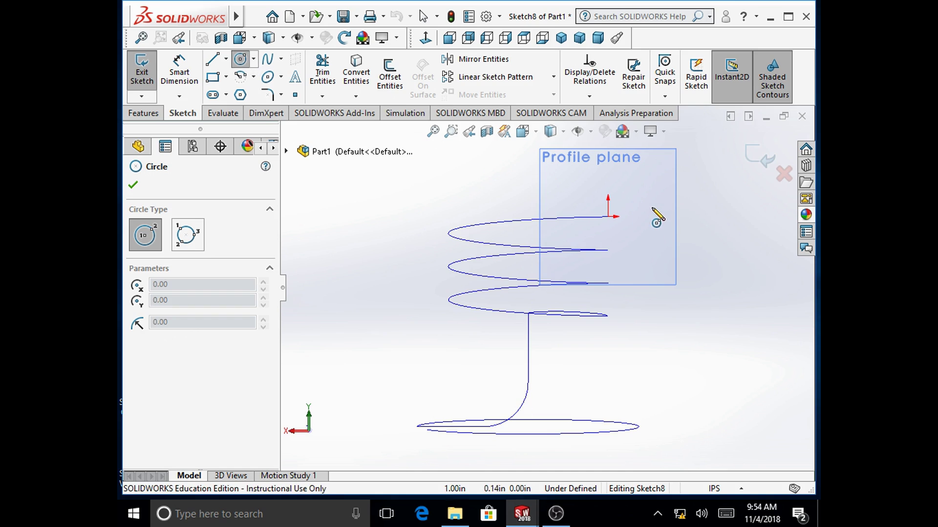
pyautogui.click(648, 204)
pyautogui.click(671, 193)
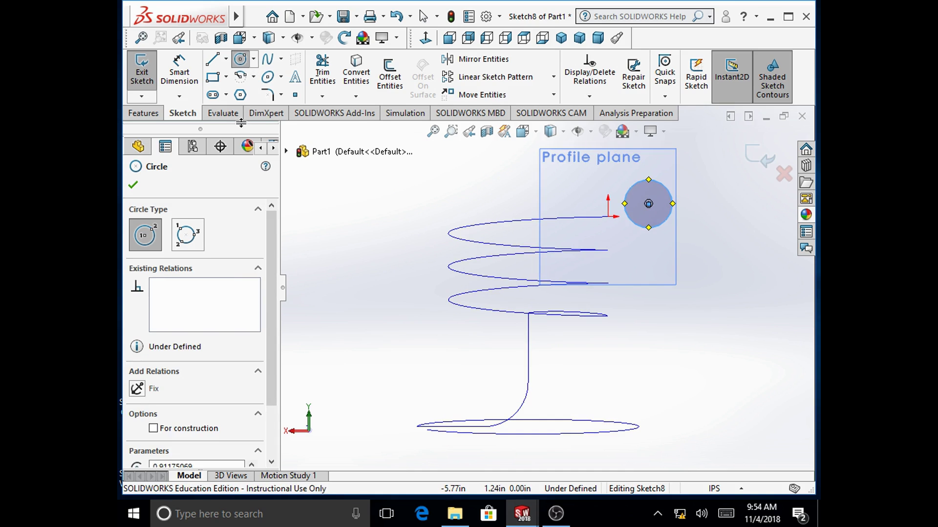
# Dimension the circle's diameter as 0.3125 in.
pyautogui.click(179, 71)
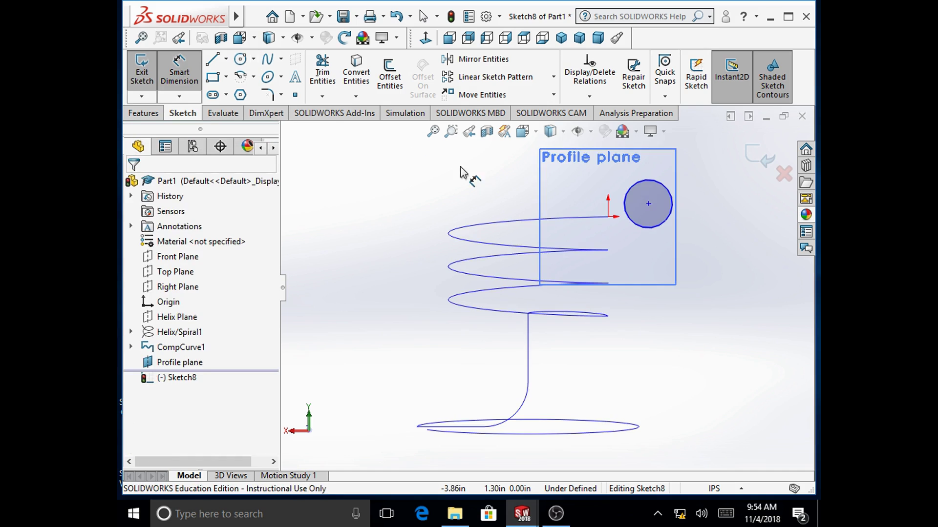
pyautogui.click(669, 221)
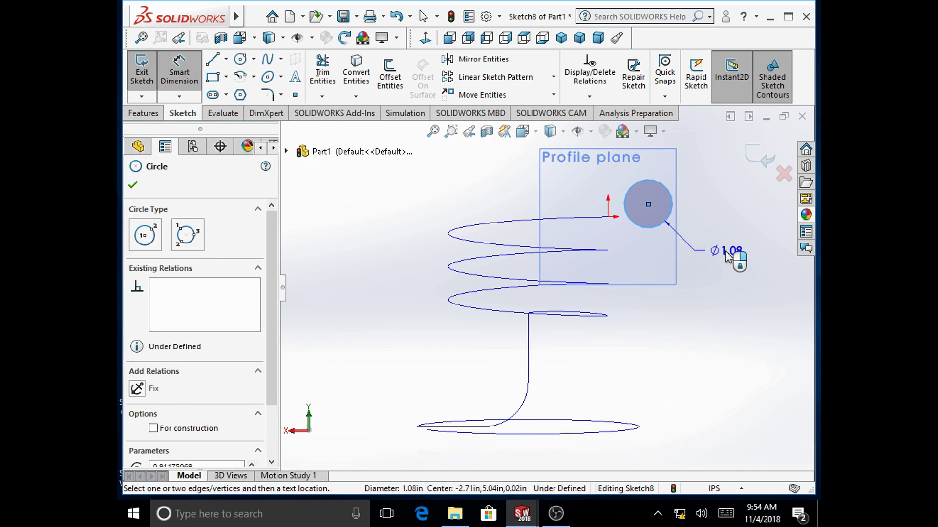
pyautogui.click(726, 255)
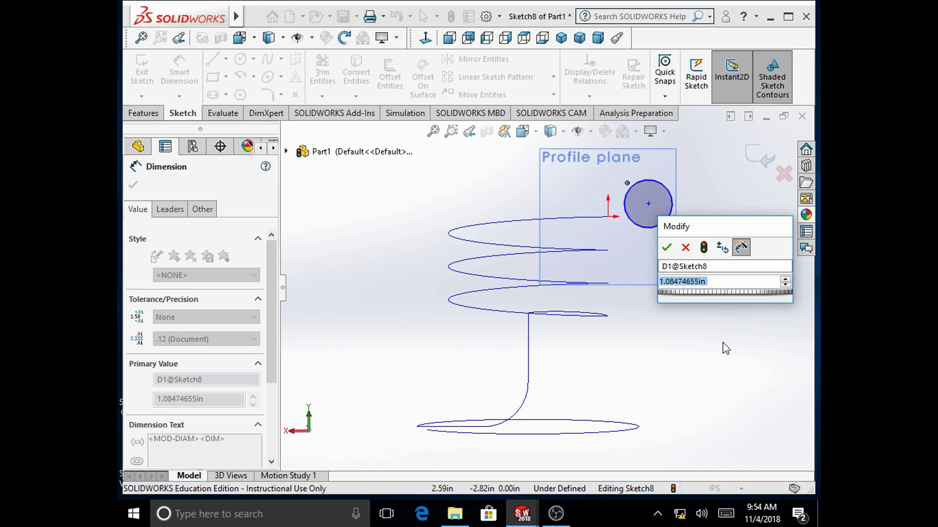
pyautogui.write('.3125')
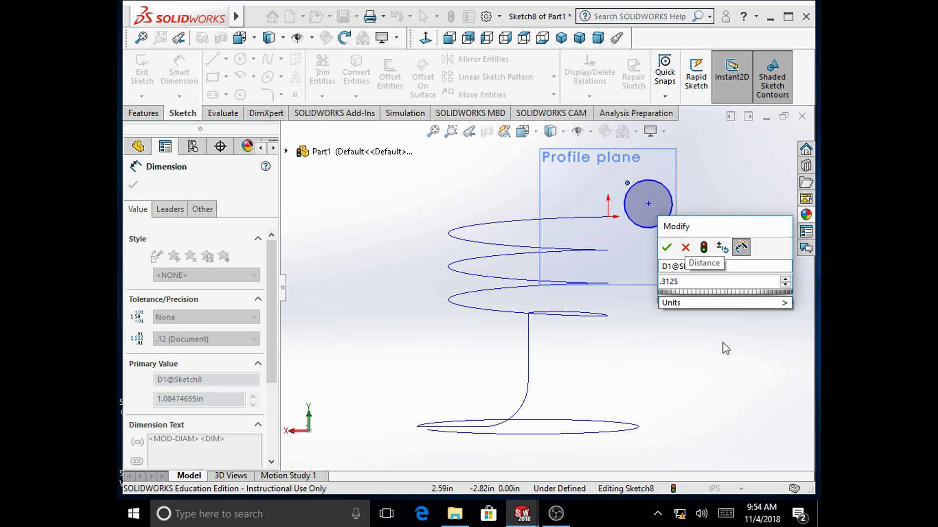
pyautogui.press('Return')
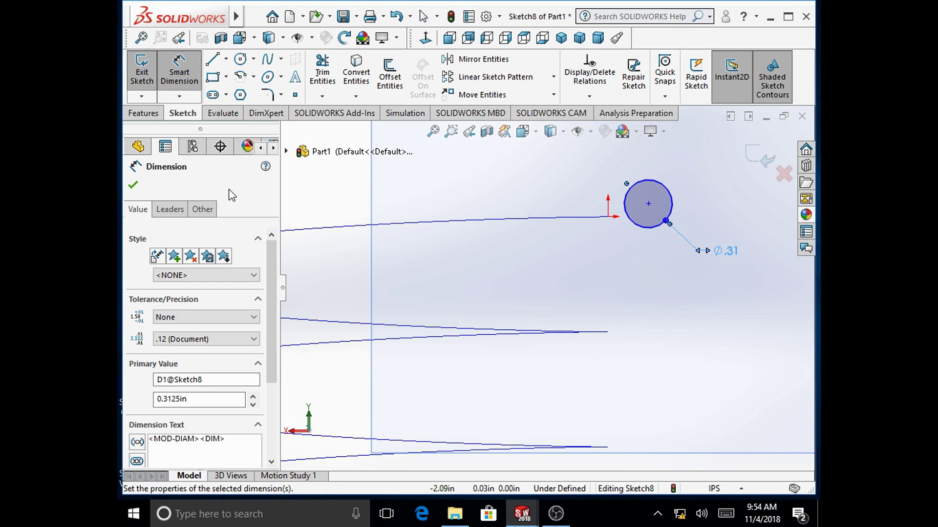
pyautogui.click(134, 186)
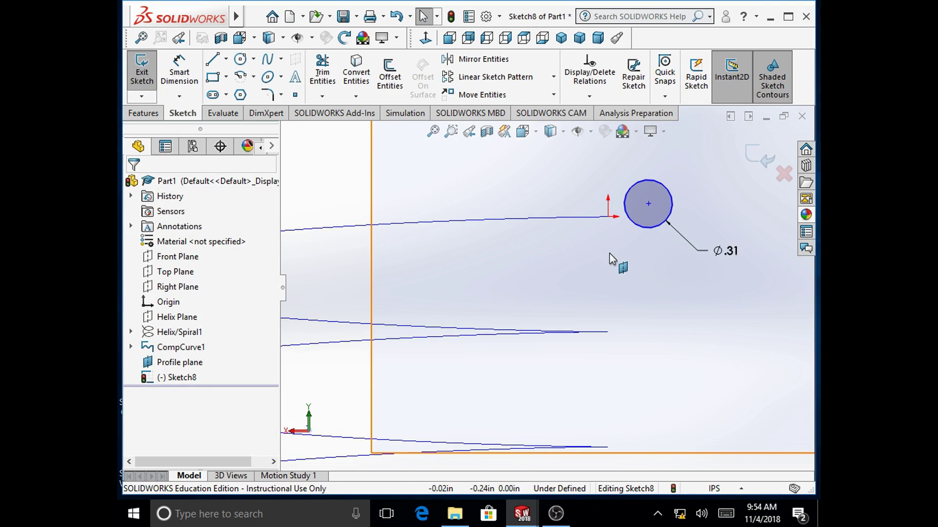
pyautogui.click(649, 204)
pyautogui.moveTo(688, 255)
pyautogui.mouseDown(button='middle')
pyautogui.moveTo(638, 256)
pyautogui.moveTo(603, 229)
pyautogui.mouseUp(button='middle')
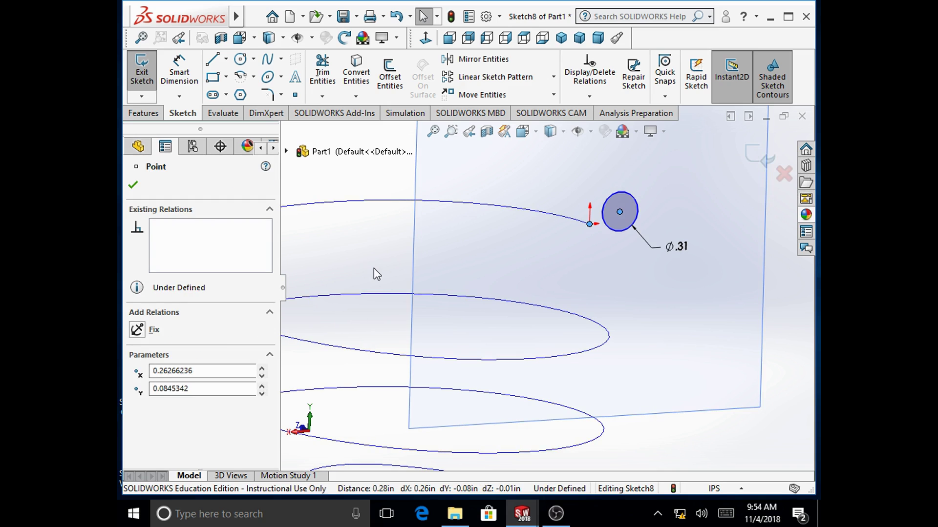
pyautogui.click(737, 439)
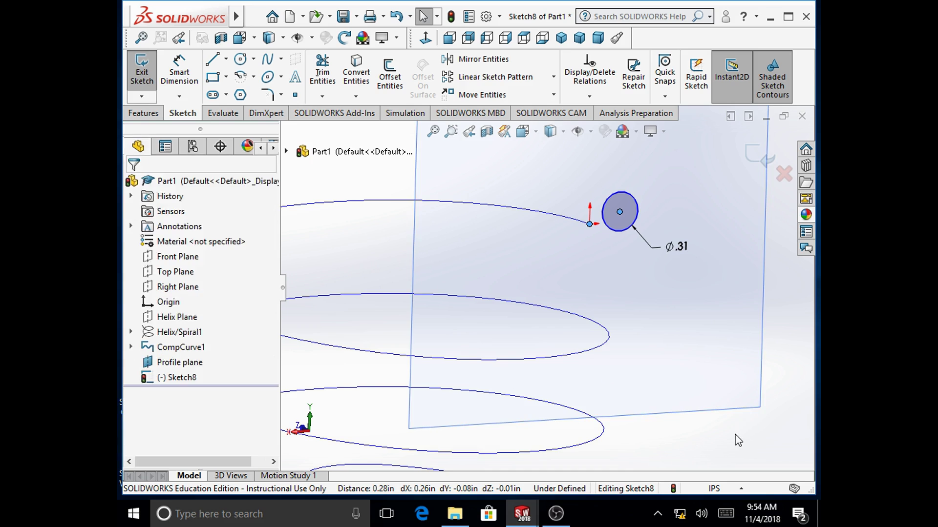
# Add a Pierce relation between the circle's center point and the composite curve.
pyautogui.click(582, 223)
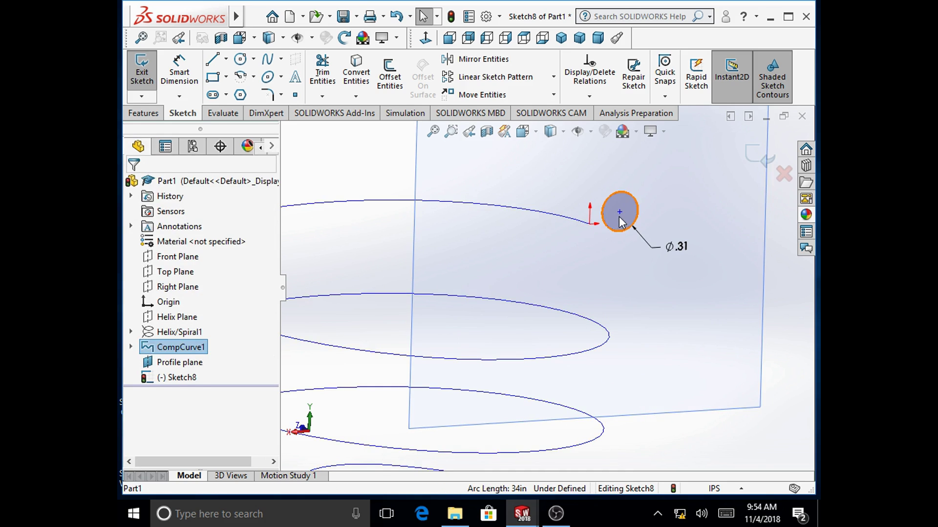
pyautogui.moveTo(404, 268); pyautogui.dragTo(439, 250, button='middle')
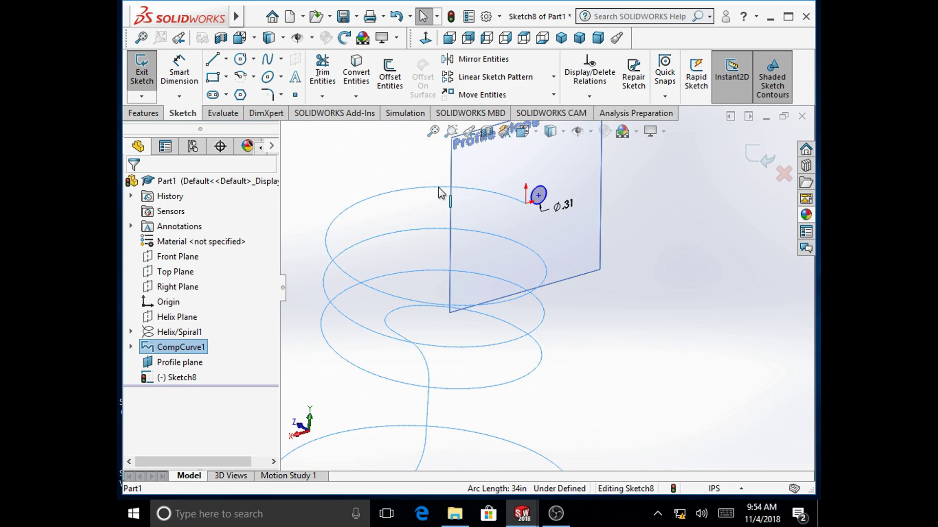
pyautogui.keyDown('ctrl'); pyautogui.click(539, 195); pyautogui.keyUp('ctrl')
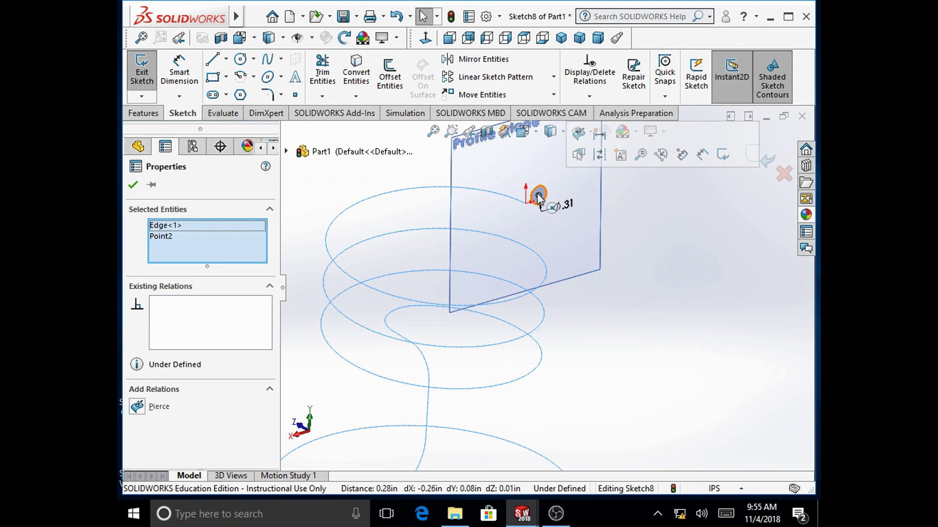
pyautogui.click(139, 406)
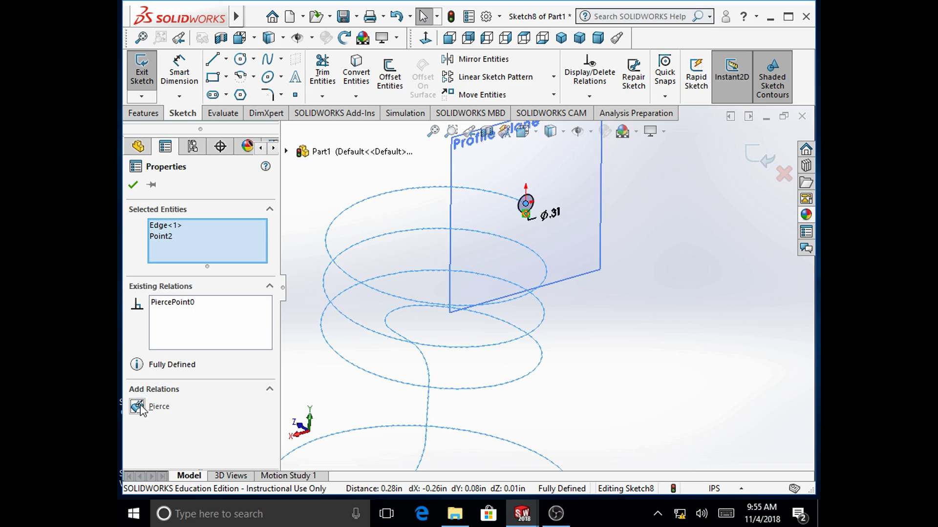
pyautogui.click(137, 185)
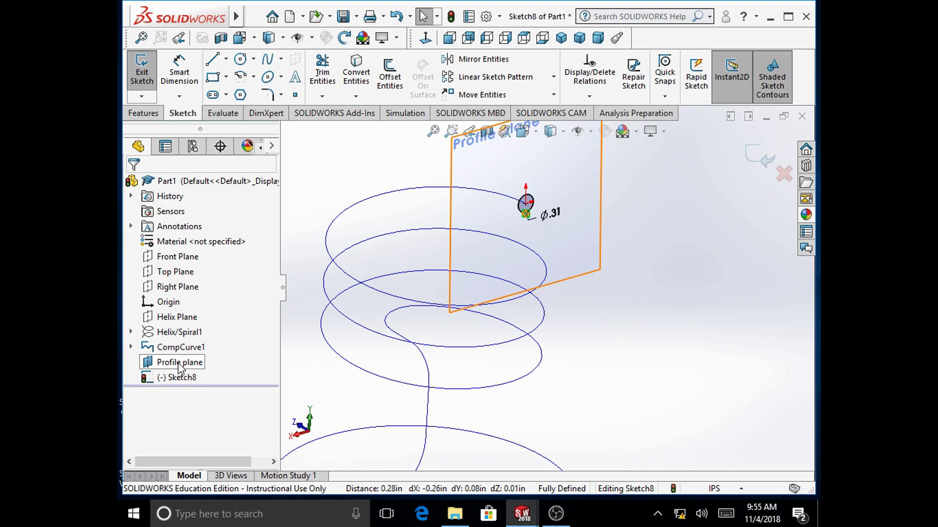
# Hide the Profile plane and set the view to isometric.
pyautogui.rightClick(171, 362)
pyautogui.click(211, 284)
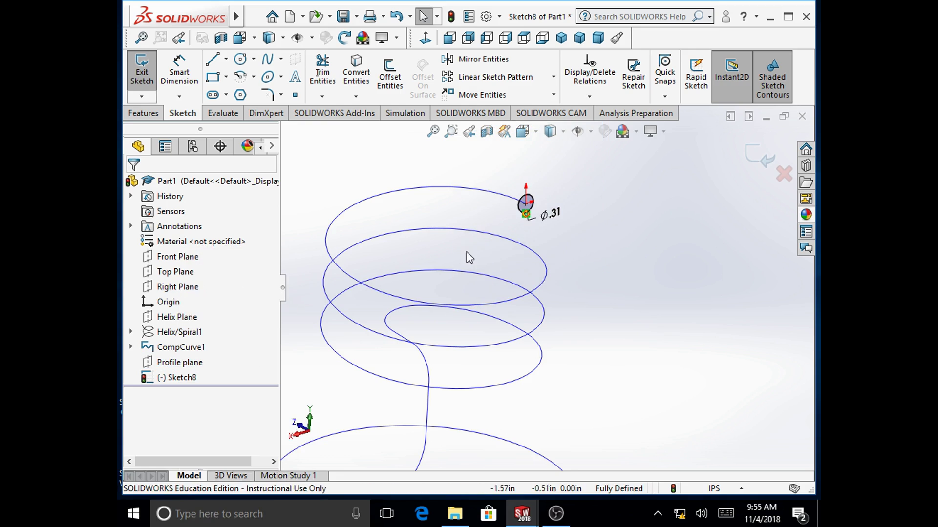
pyautogui.click(451, 130)
pyautogui.click(535, 135)
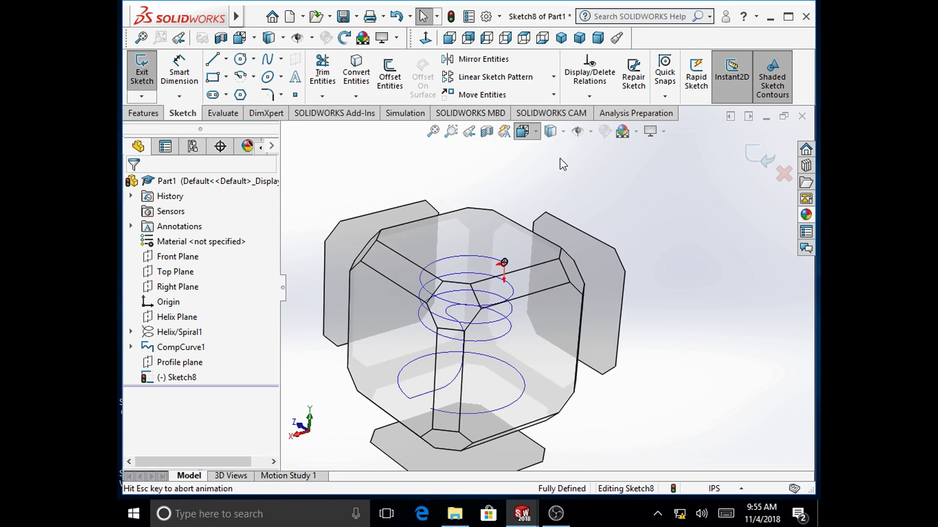
pyautogui.click(601, 180)
pyautogui.click(468, 247)
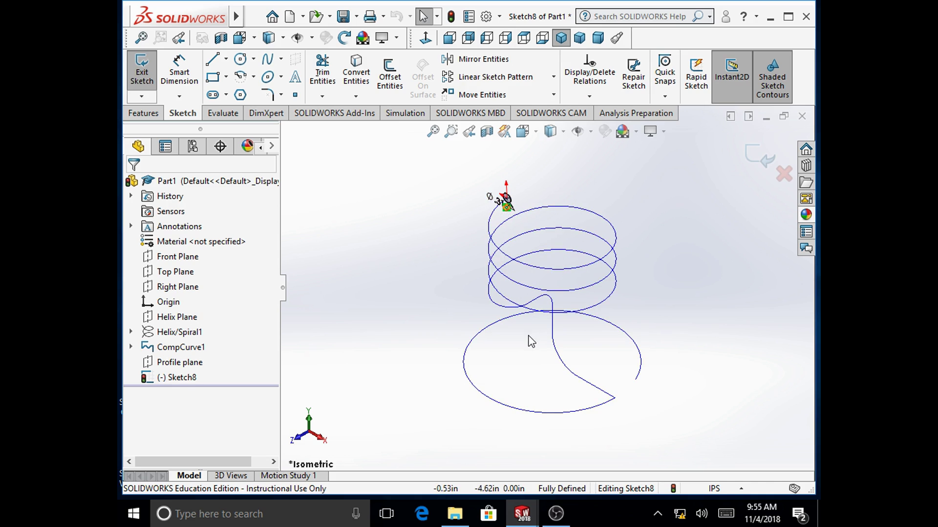
pyautogui.click(144, 113)
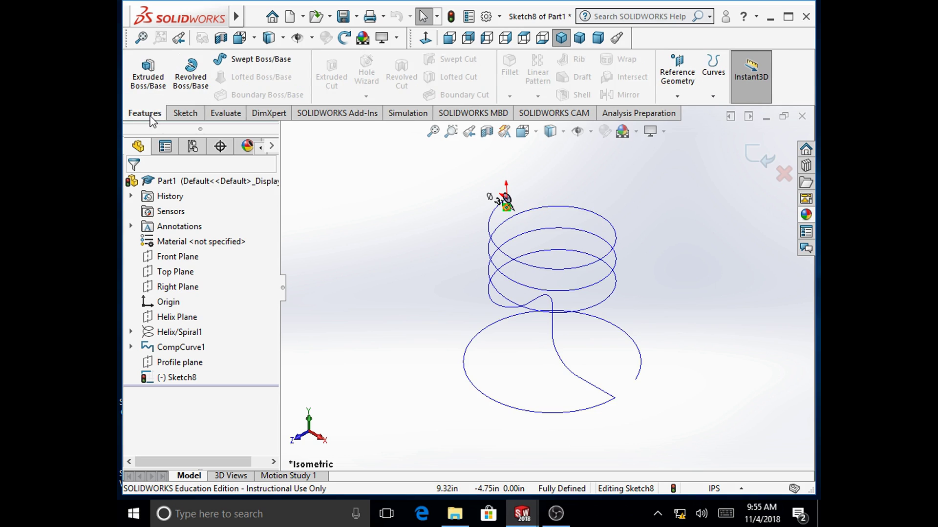
pyautogui.click(261, 60)
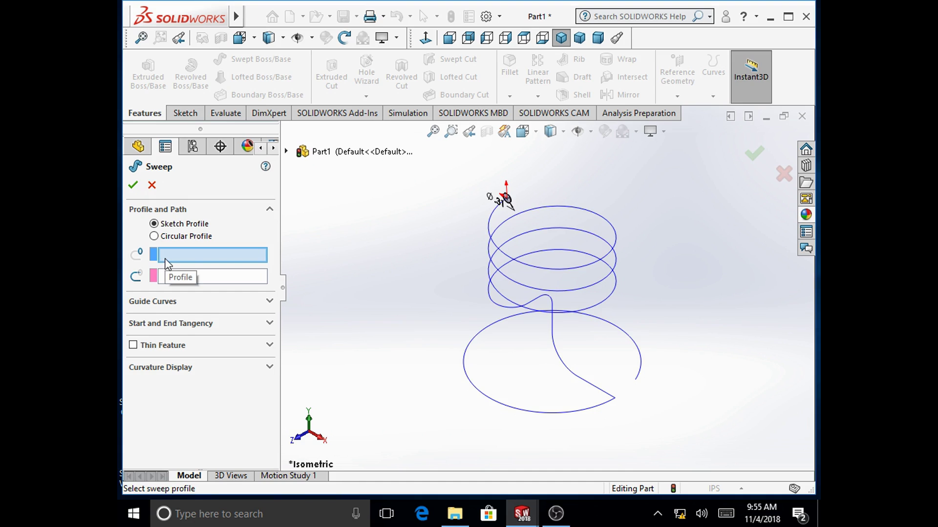
pyautogui.click(288, 152)
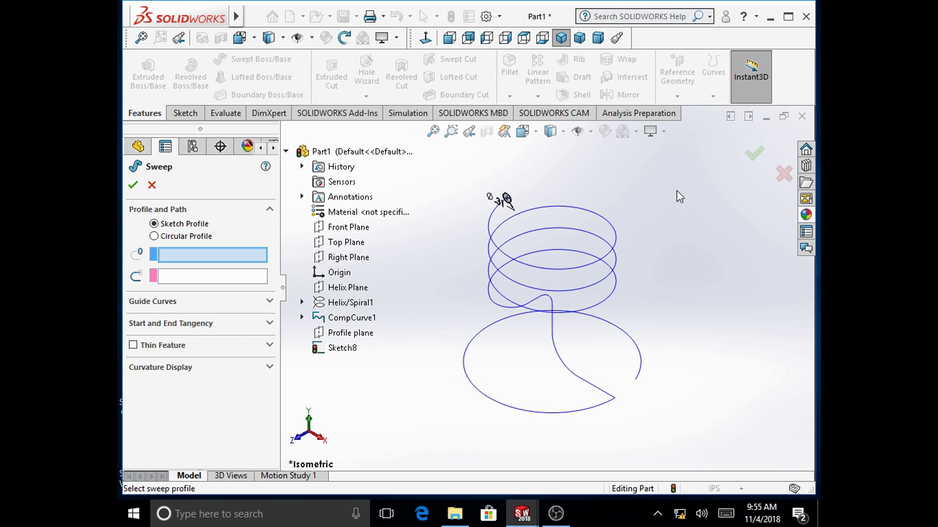
pyautogui.click(754, 154)
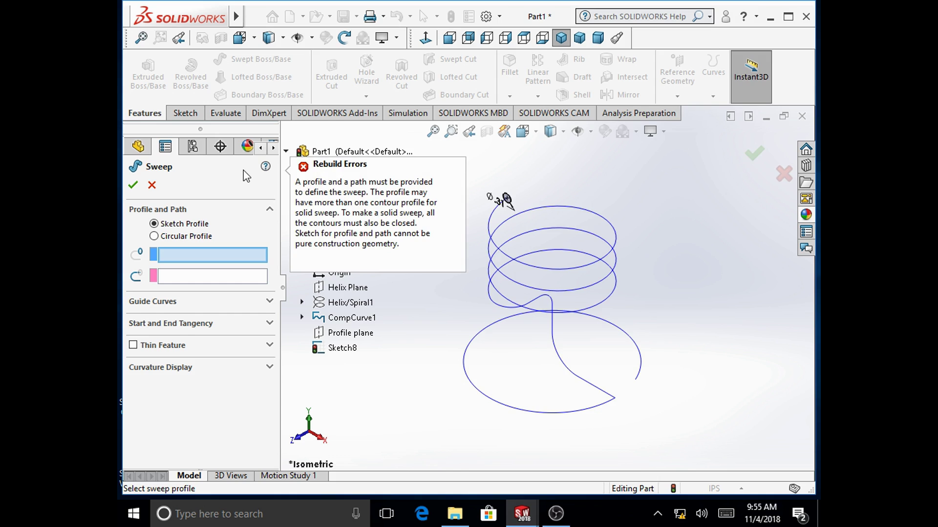
pyautogui.click(152, 186)
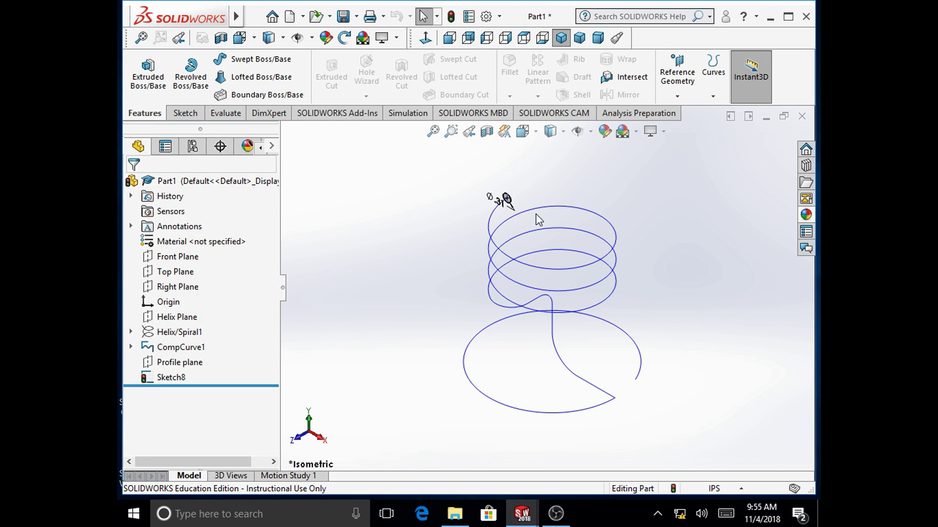
# Rebuild the part and create a Swept Boss/Base using Sketch8 as the profile and CompCurve1 as the path.
pyautogui.click(451, 16)
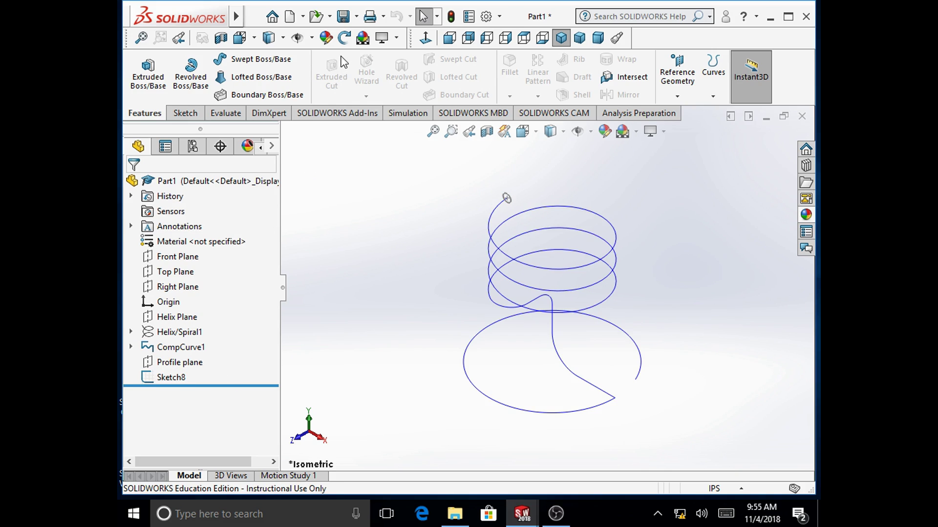
pyautogui.click(270, 64)
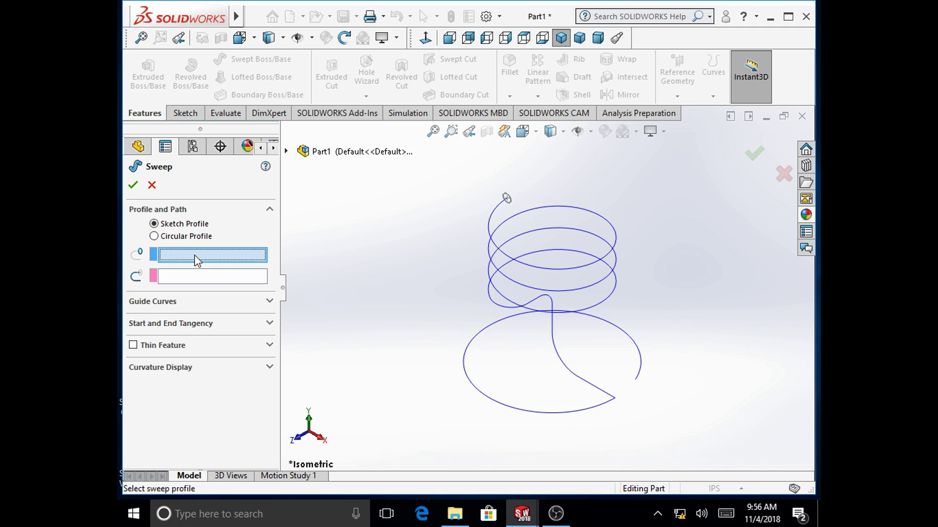
pyautogui.click(286, 151)
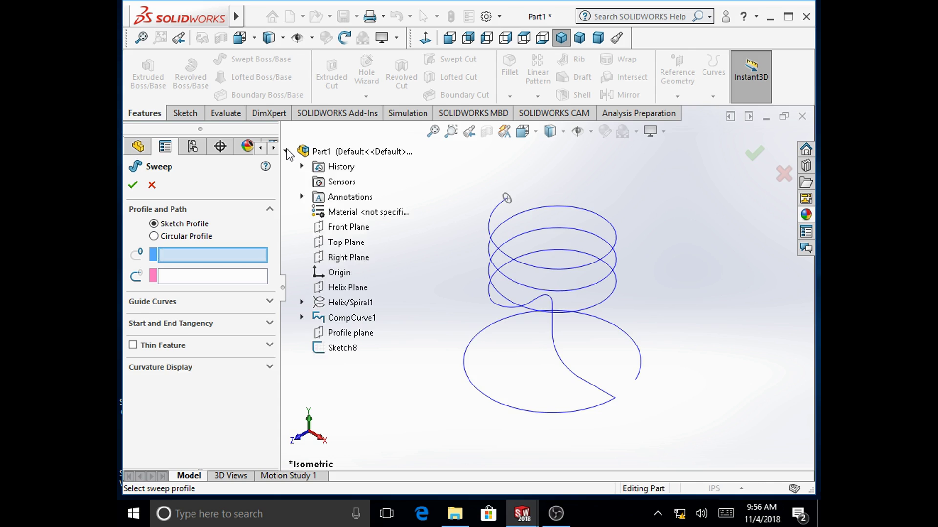
pyautogui.click(325, 348)
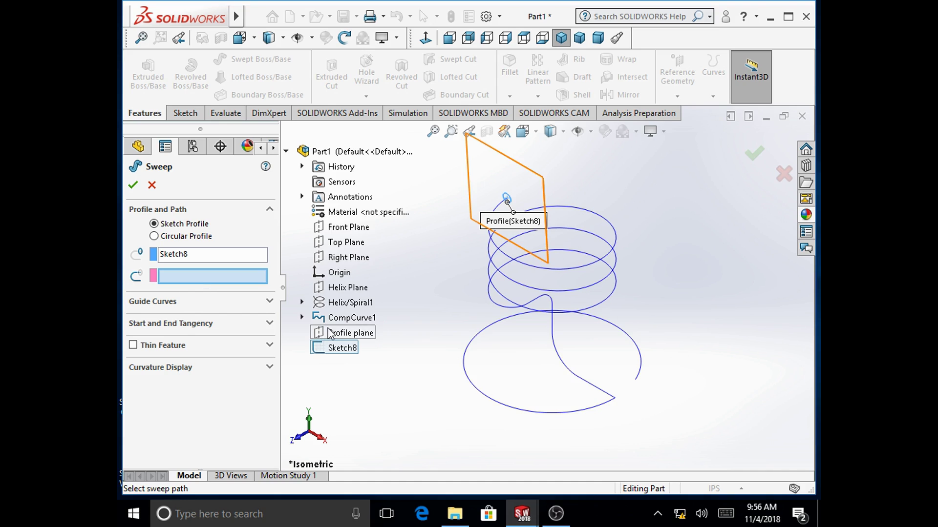
pyautogui.click(345, 318)
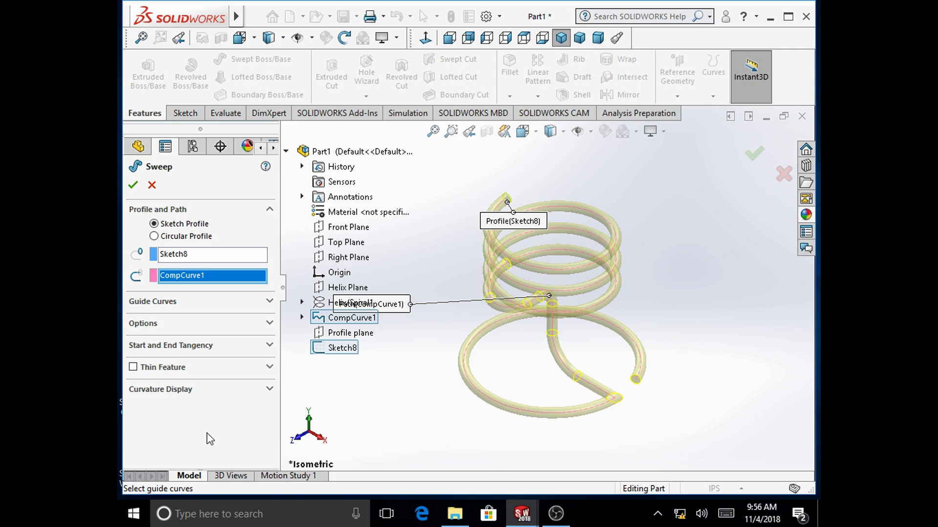
pyautogui.click(133, 185)
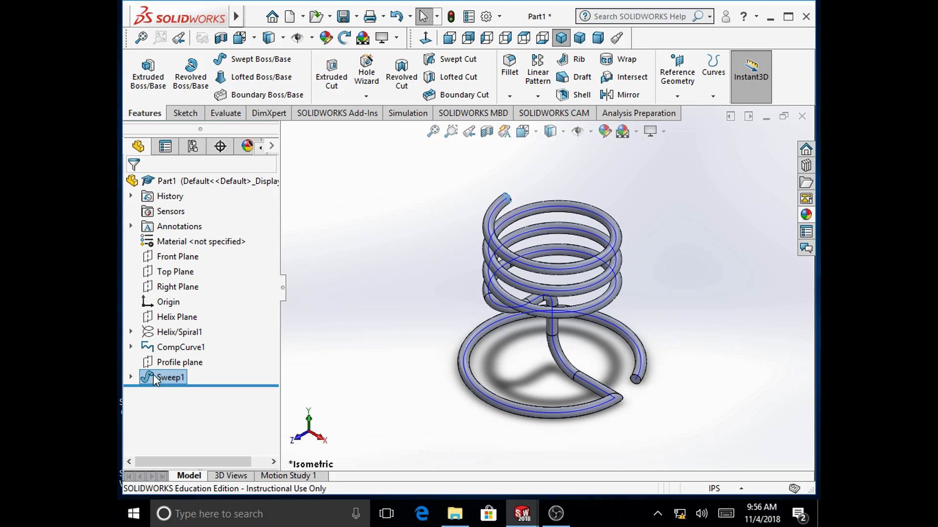
# Hide the composite curve and set the display style to shaded without edges.
pyautogui.click(130, 347)
pyautogui.click(131, 347)
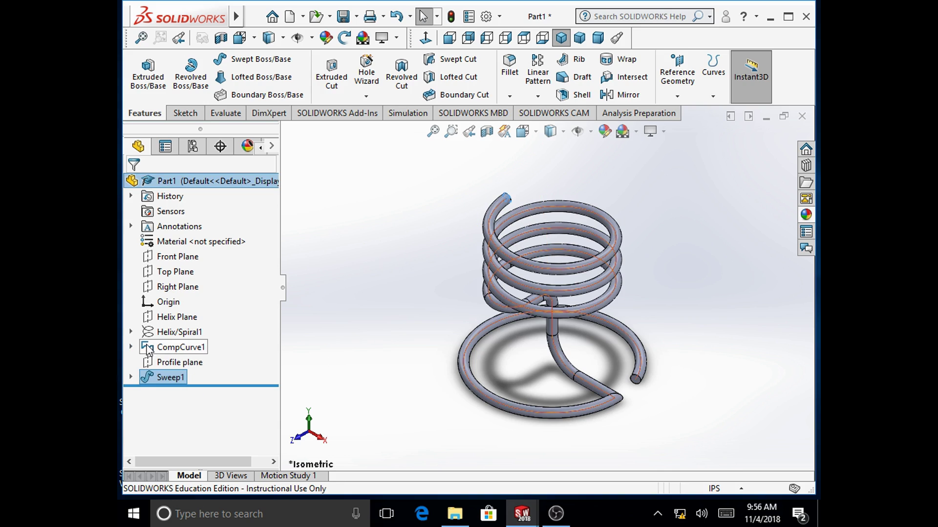
pyautogui.rightClick(148, 348)
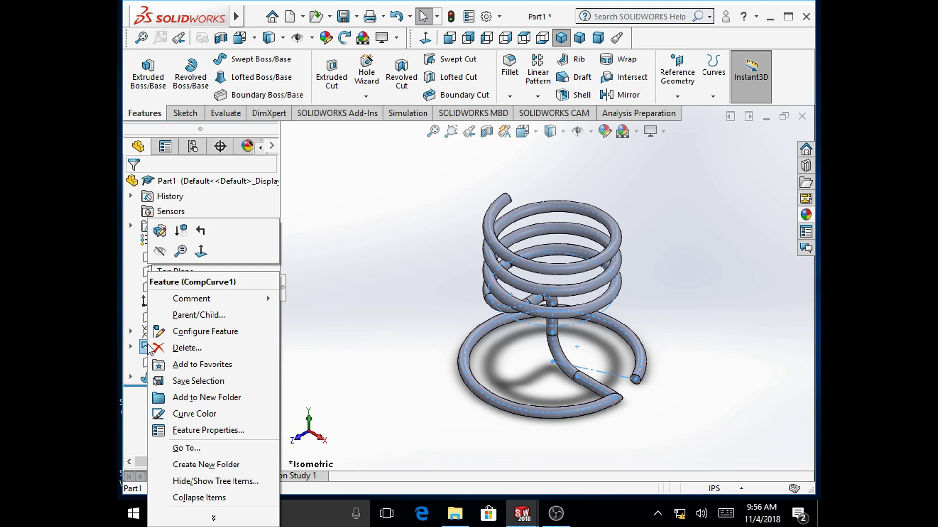
pyautogui.click(161, 252)
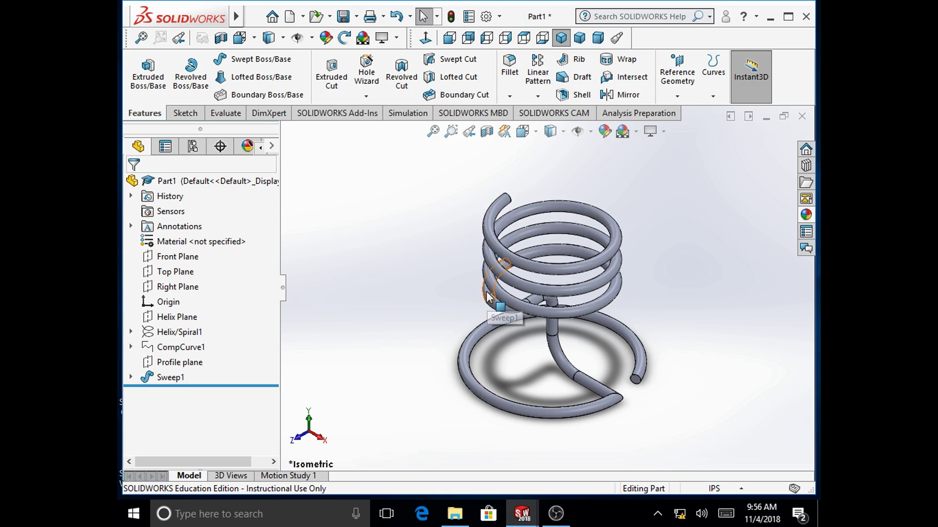
pyautogui.click(550, 131)
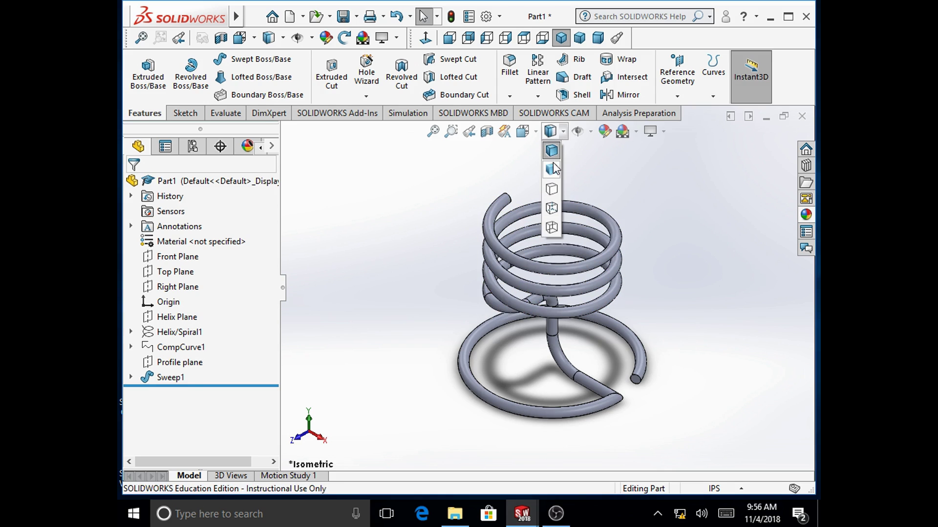
pyautogui.click(553, 166)
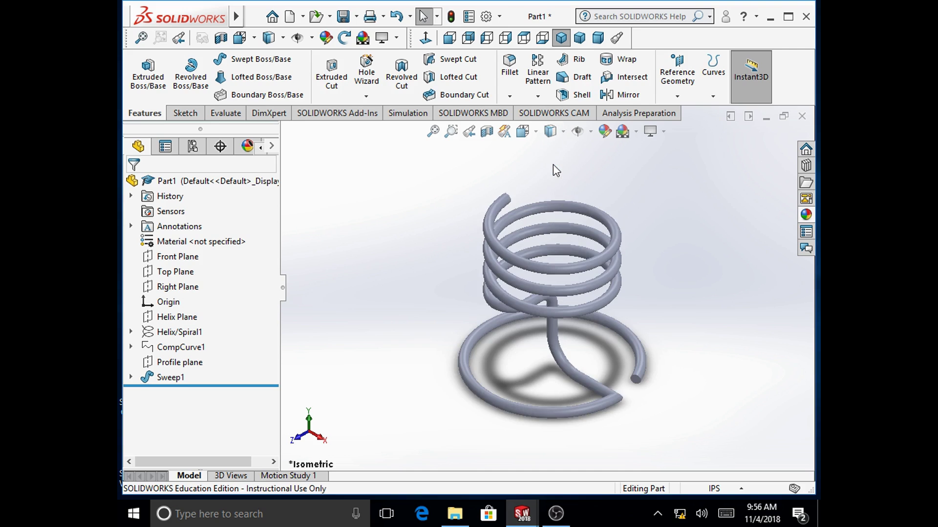
# Apply a light pink color from the standard swatches to the whole part.
pyautogui.rightClick(200, 182)
pyautogui.moveTo(303, 322)
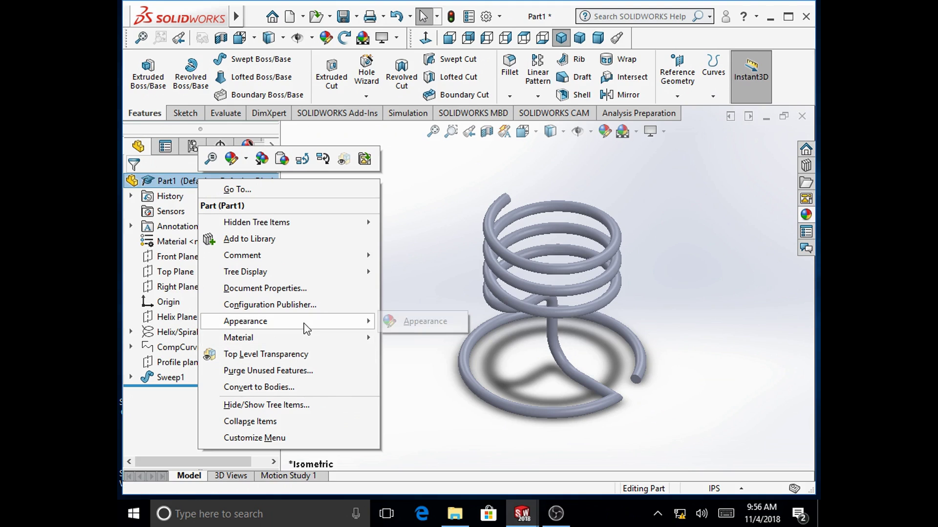
pyautogui.click(405, 320)
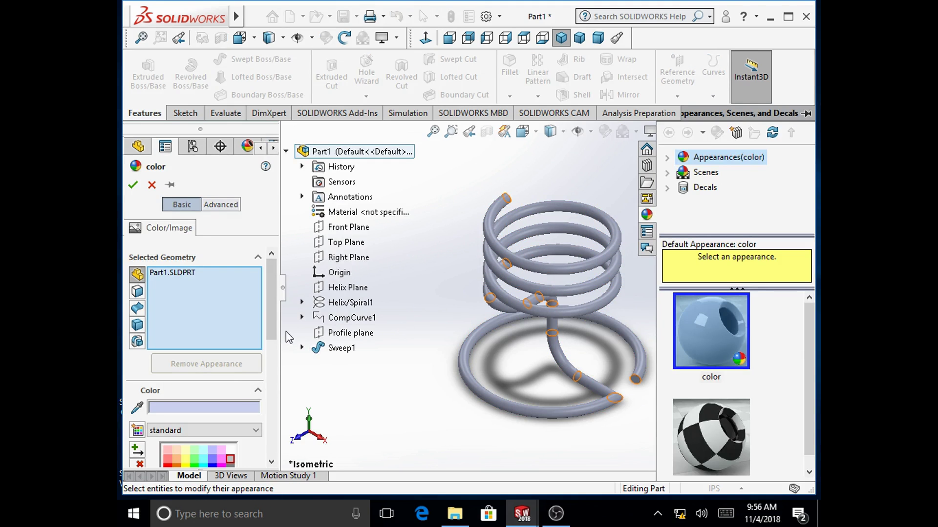
pyautogui.click(168, 450)
pyautogui.click(133, 185)
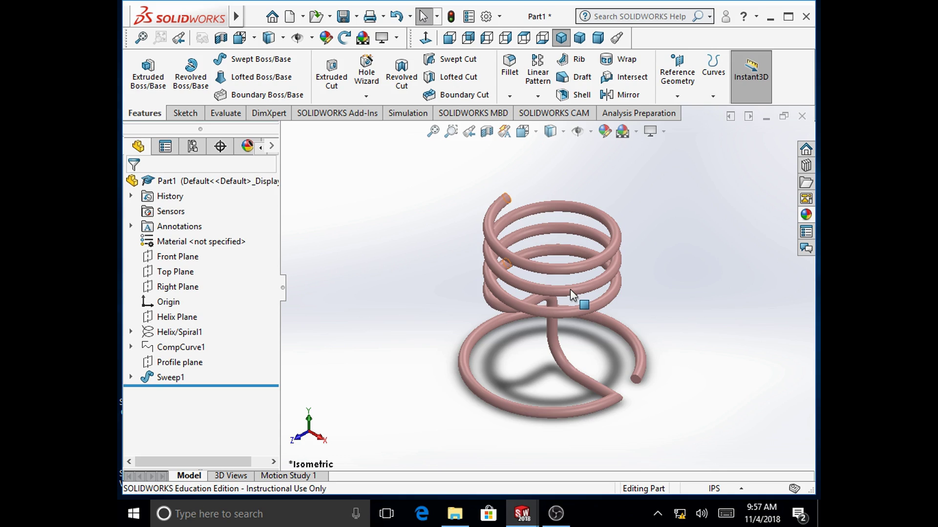
pyautogui.scroll(-2, 570, 289)
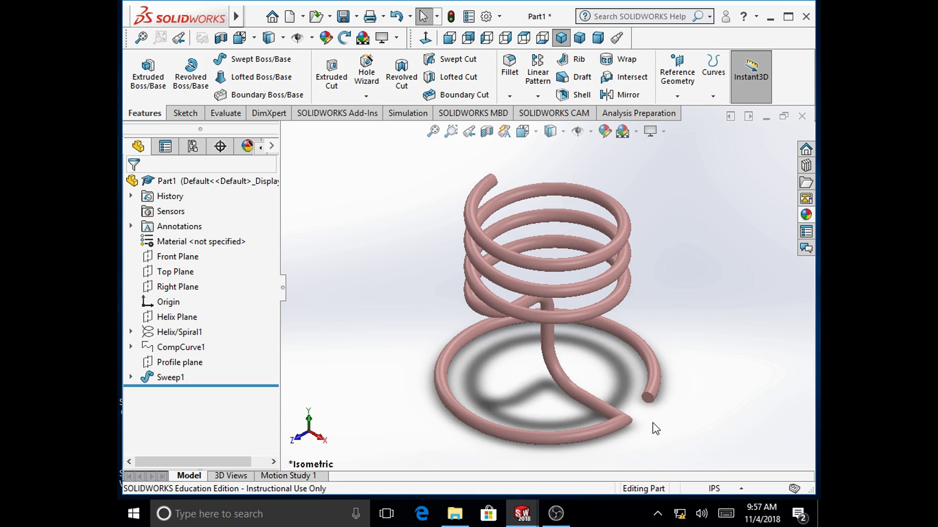